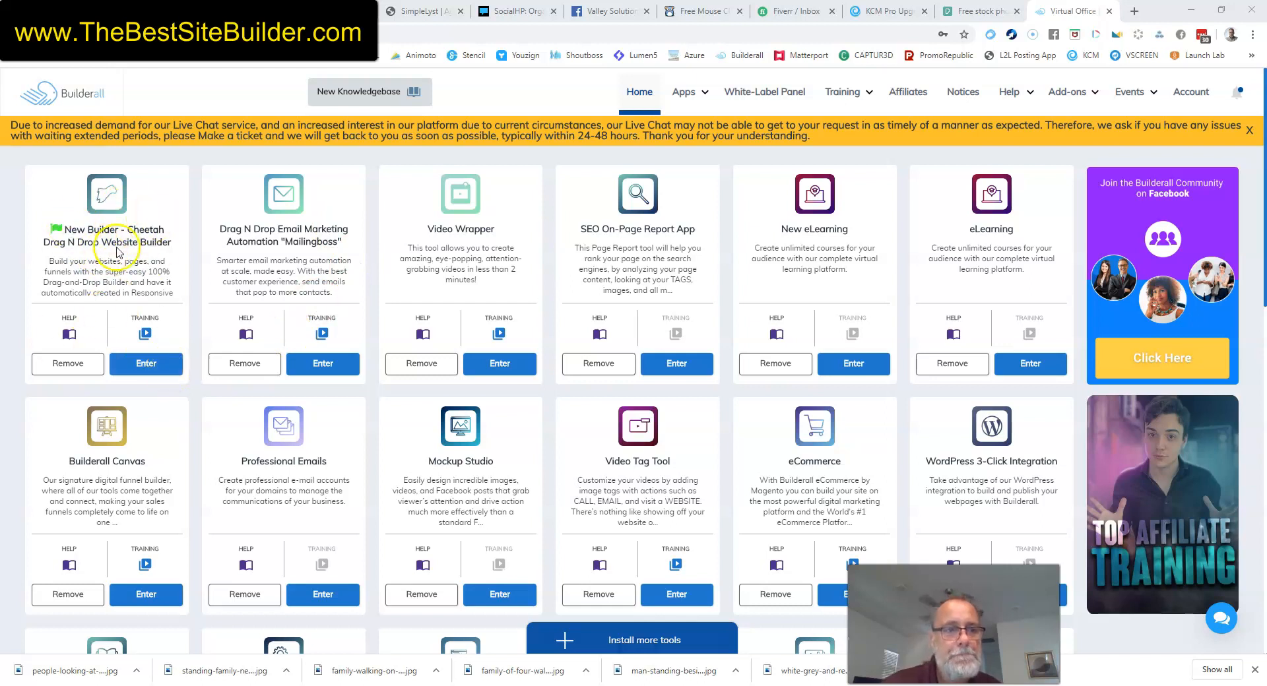
Open the New Builder - Cheetah website builder from the Builderall dashboard.
left_click(146, 363)
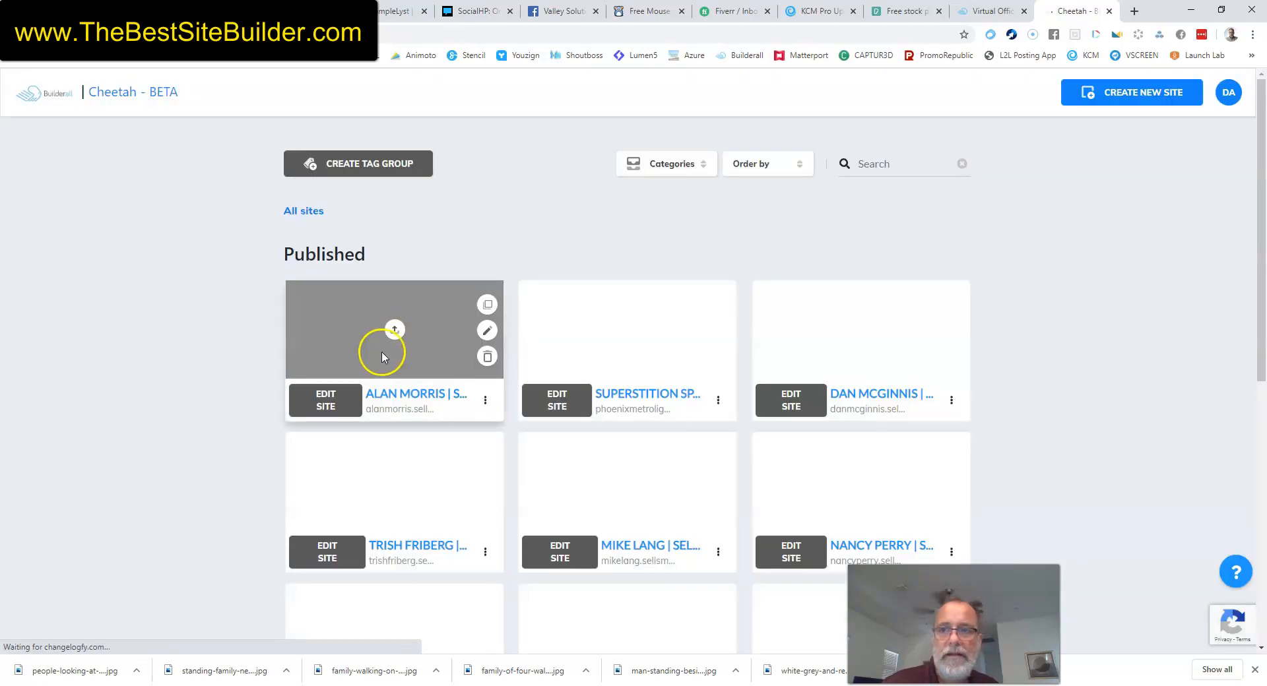
Create a Blank Template site with title and description 'New Site'.
left_click(1136, 95)
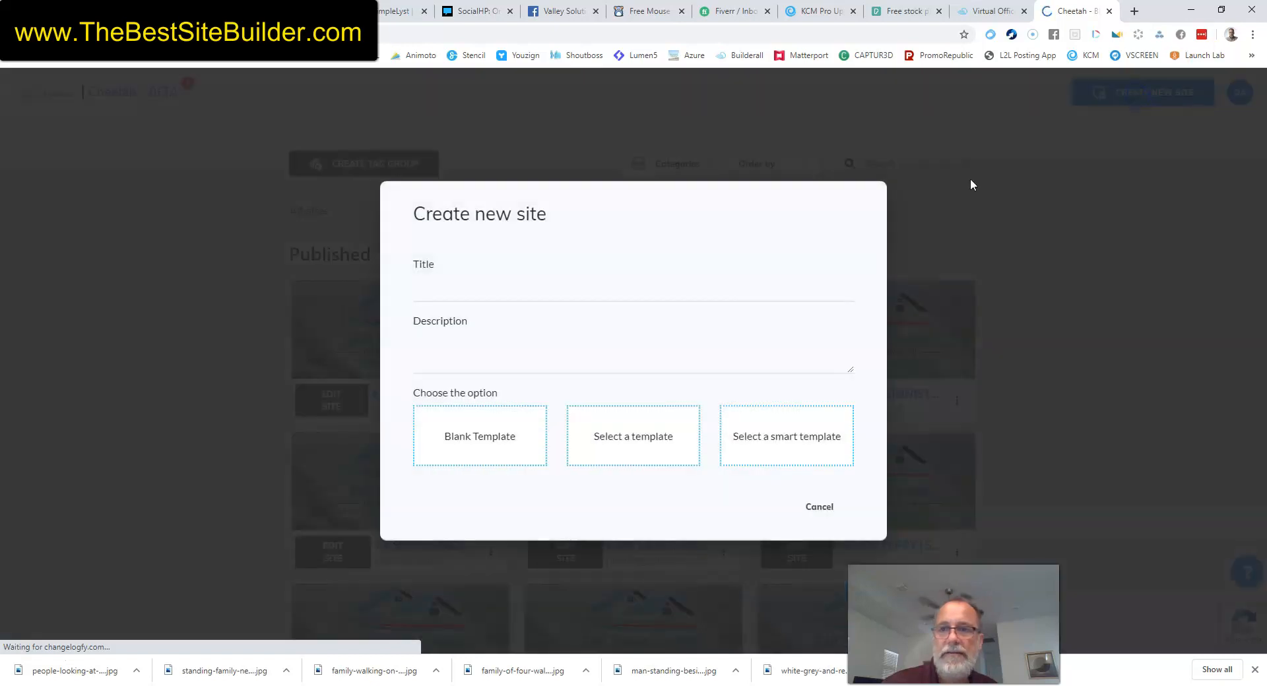
left_click(545, 294)
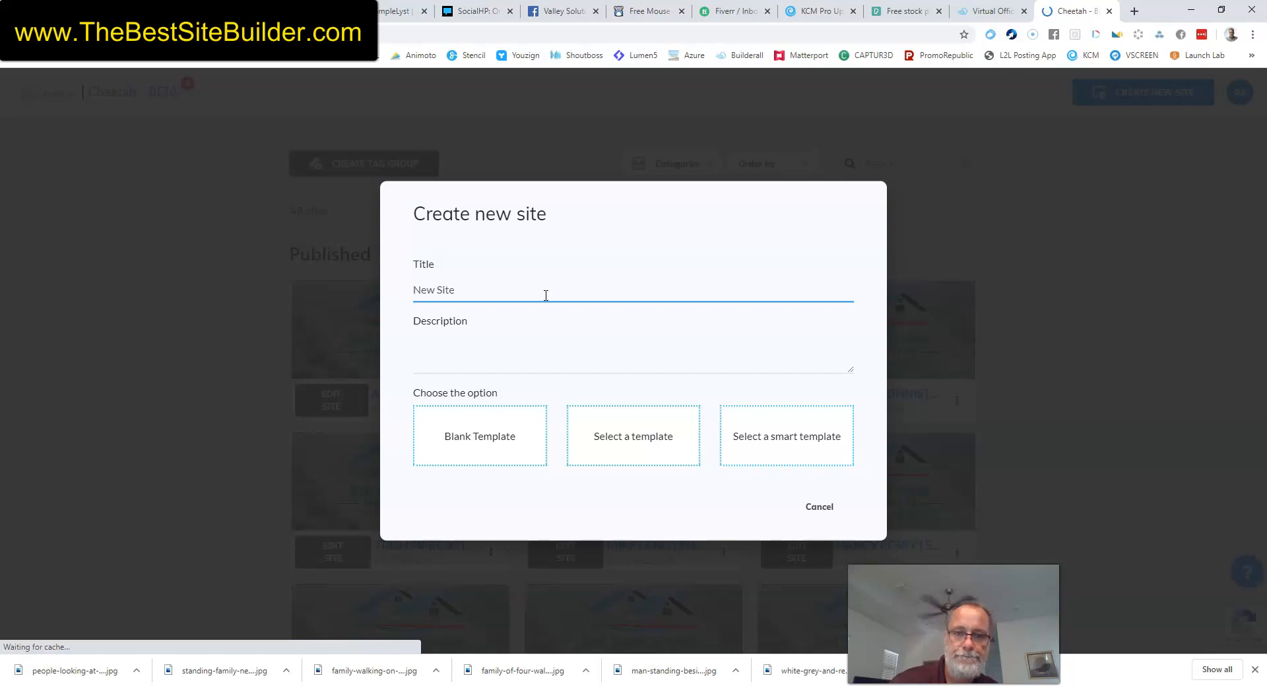
left_click(533, 363)
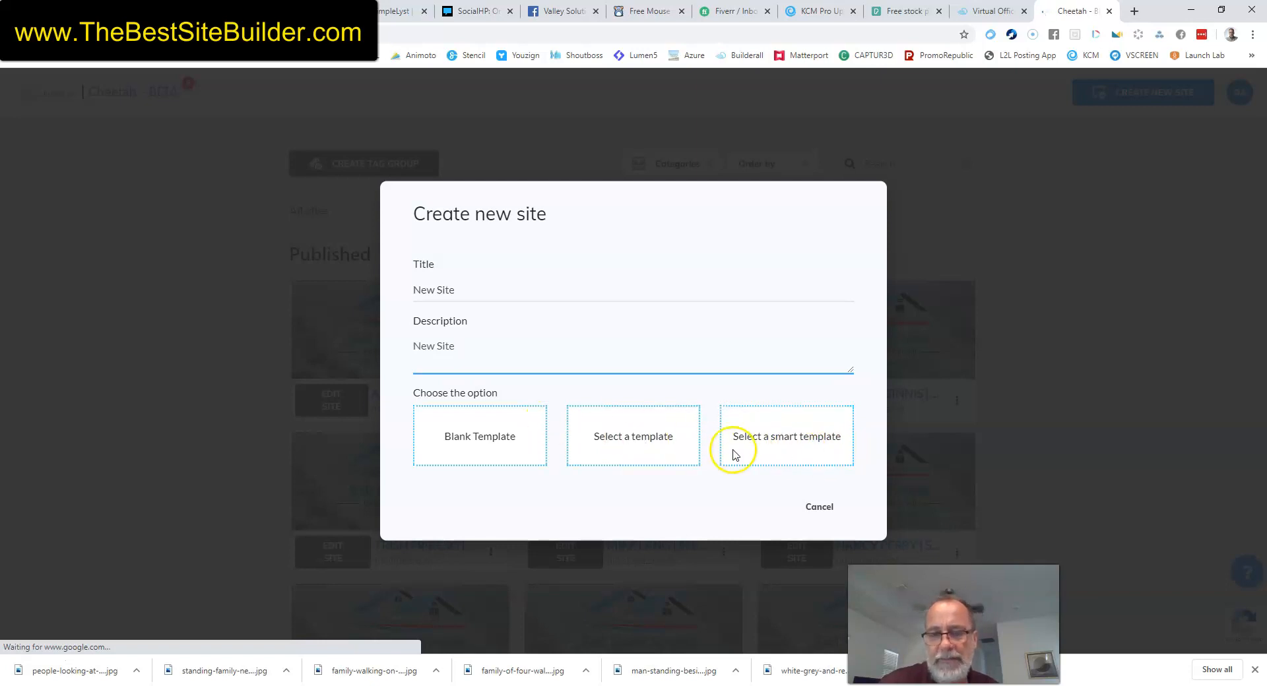
left_click(508, 436)
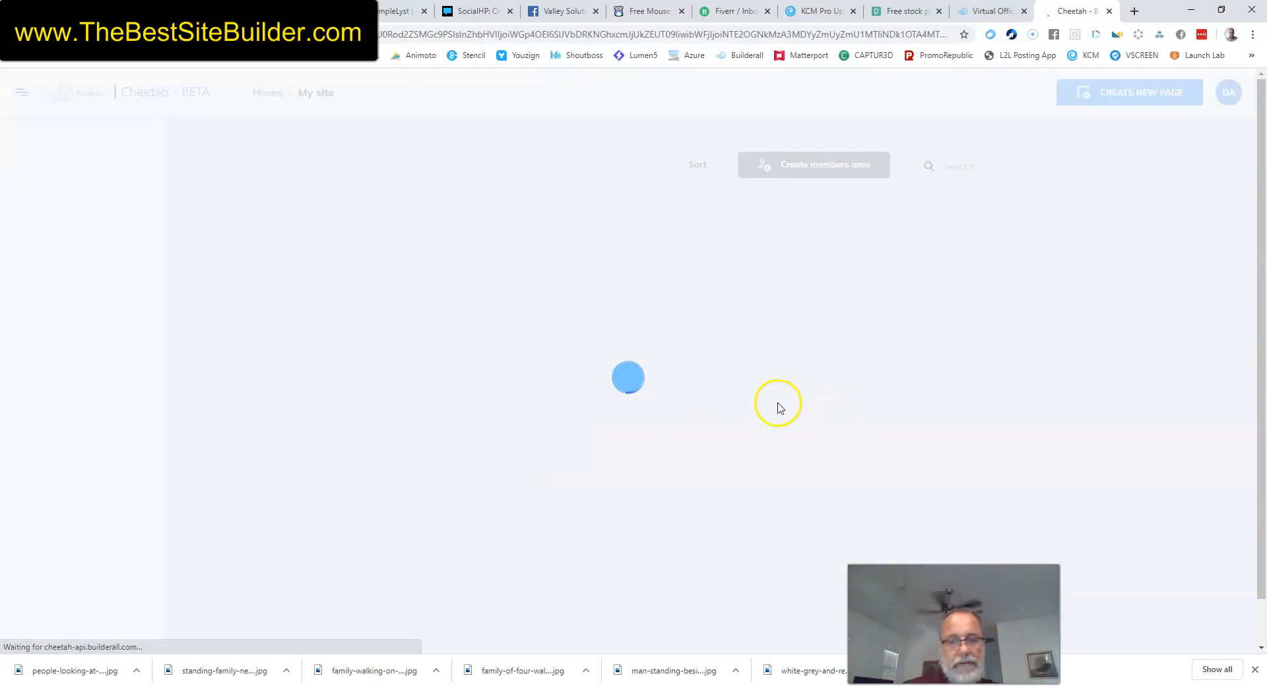
left_click(361, 315)
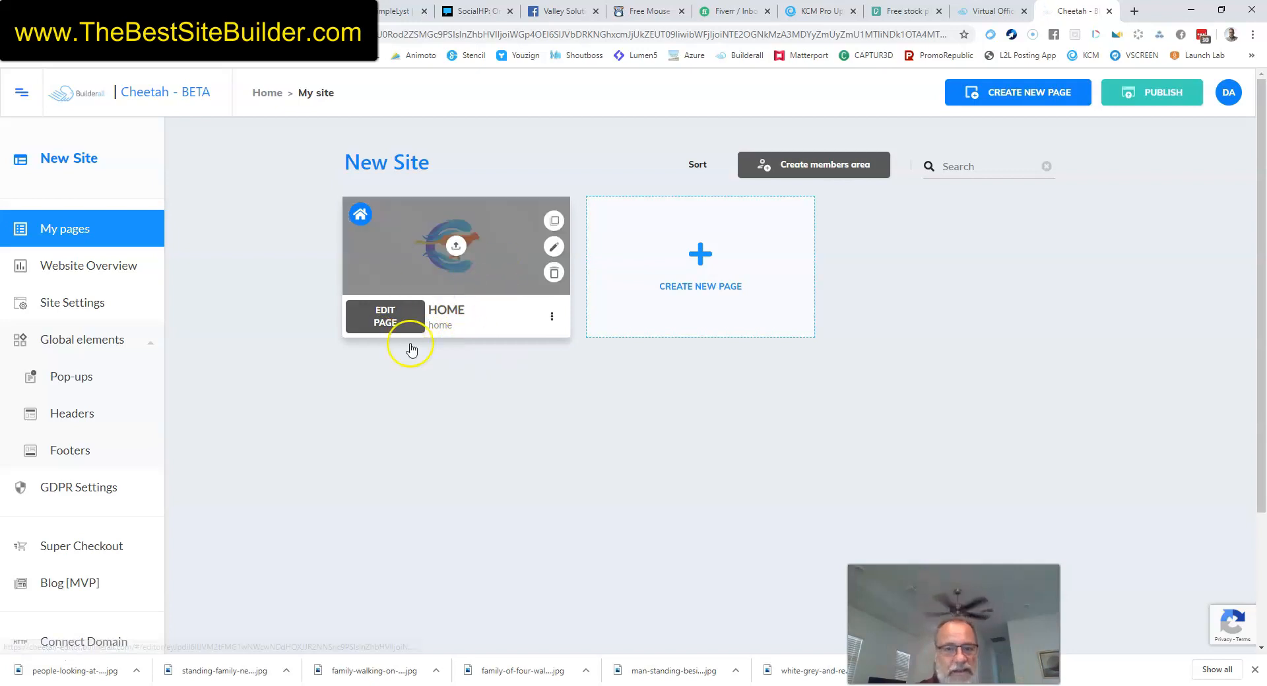
Open the HOME page in the editor and list the Header panel designs.
left_click(393, 322)
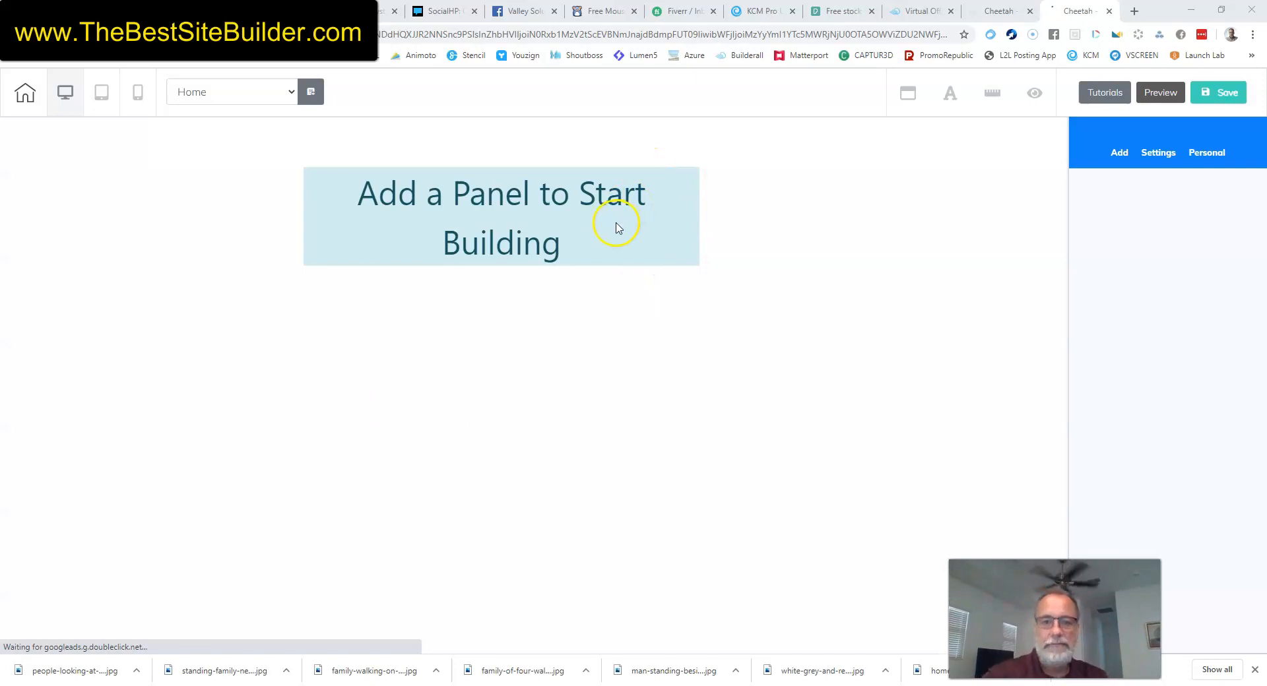
left_click(1119, 153)
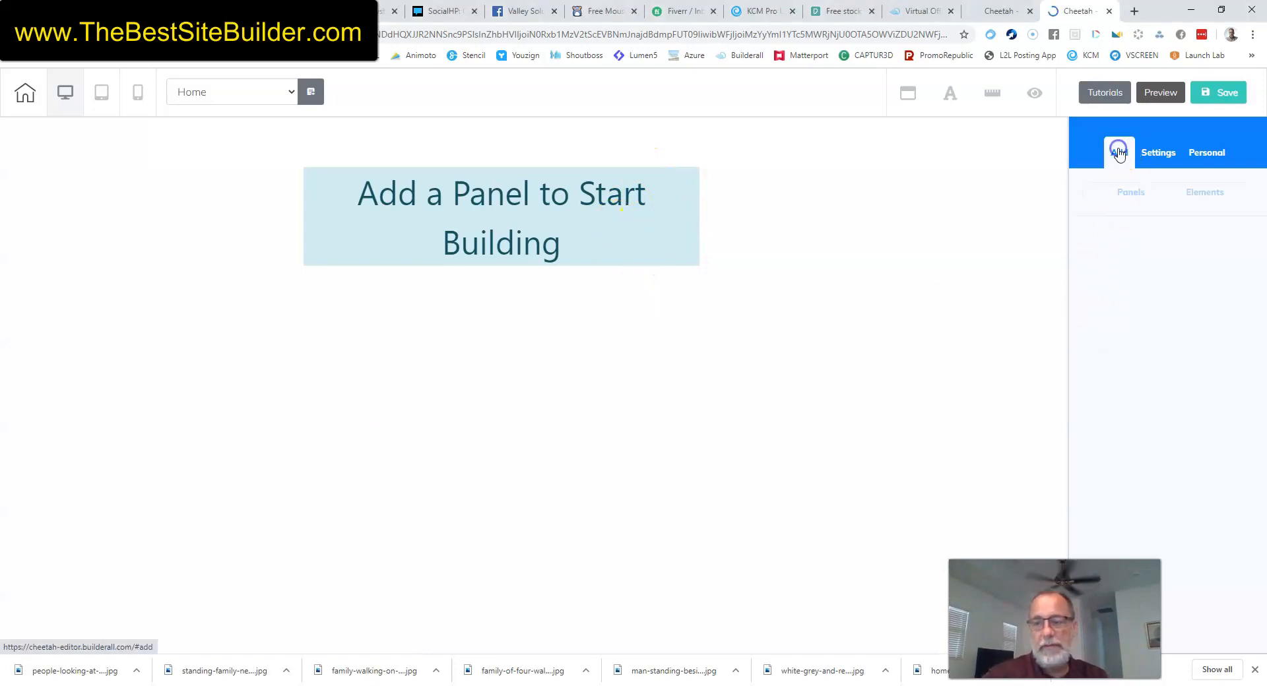
left_click(1128, 193)
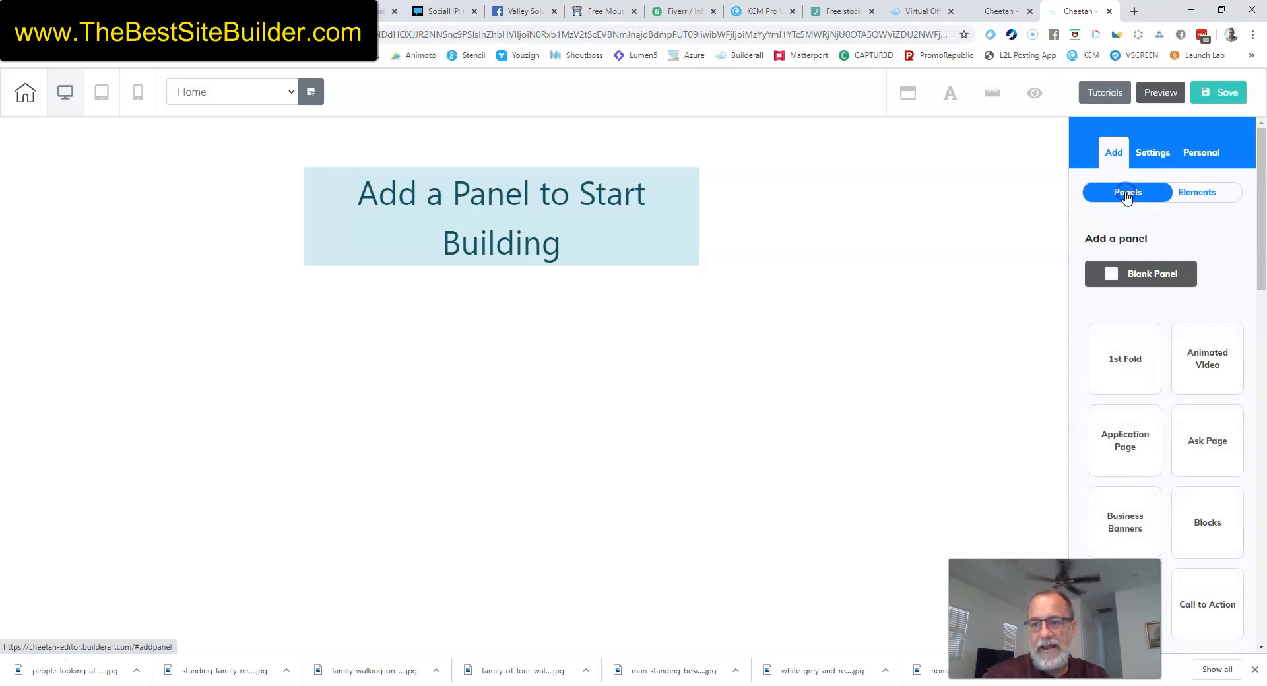
scroll(1186, 398, "down", 8)
scroll(1181, 396, "down", 1)
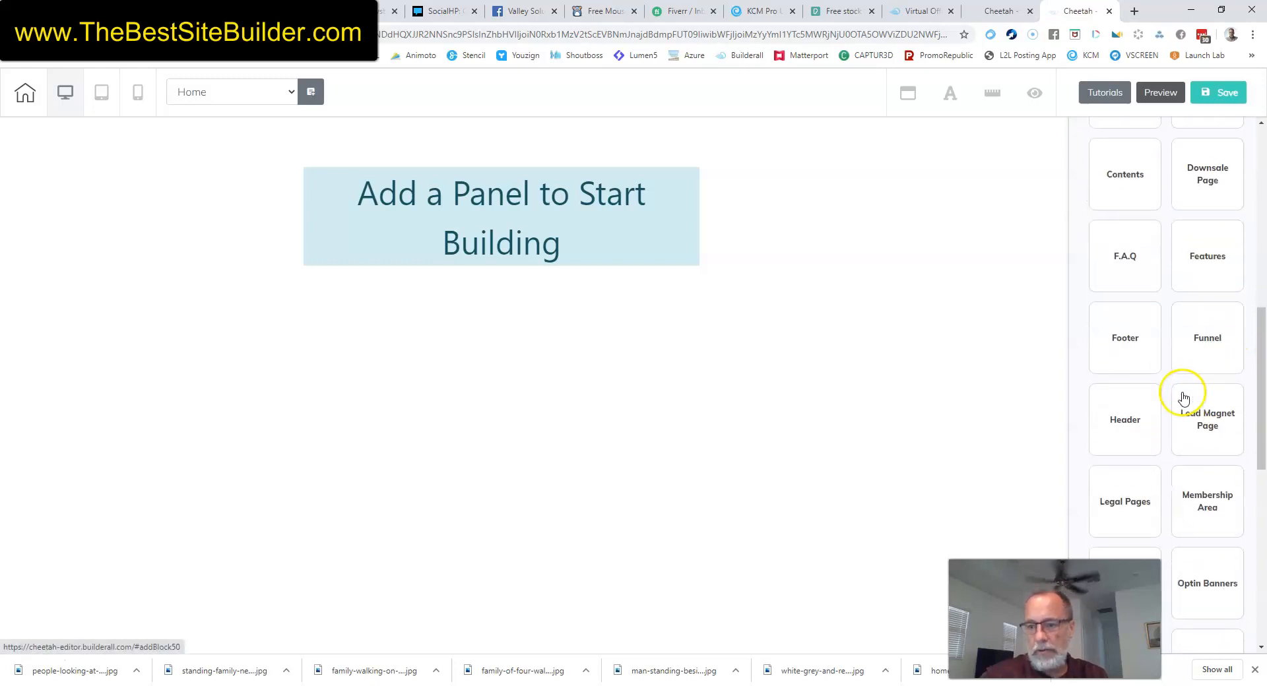
left_click(1122, 415)
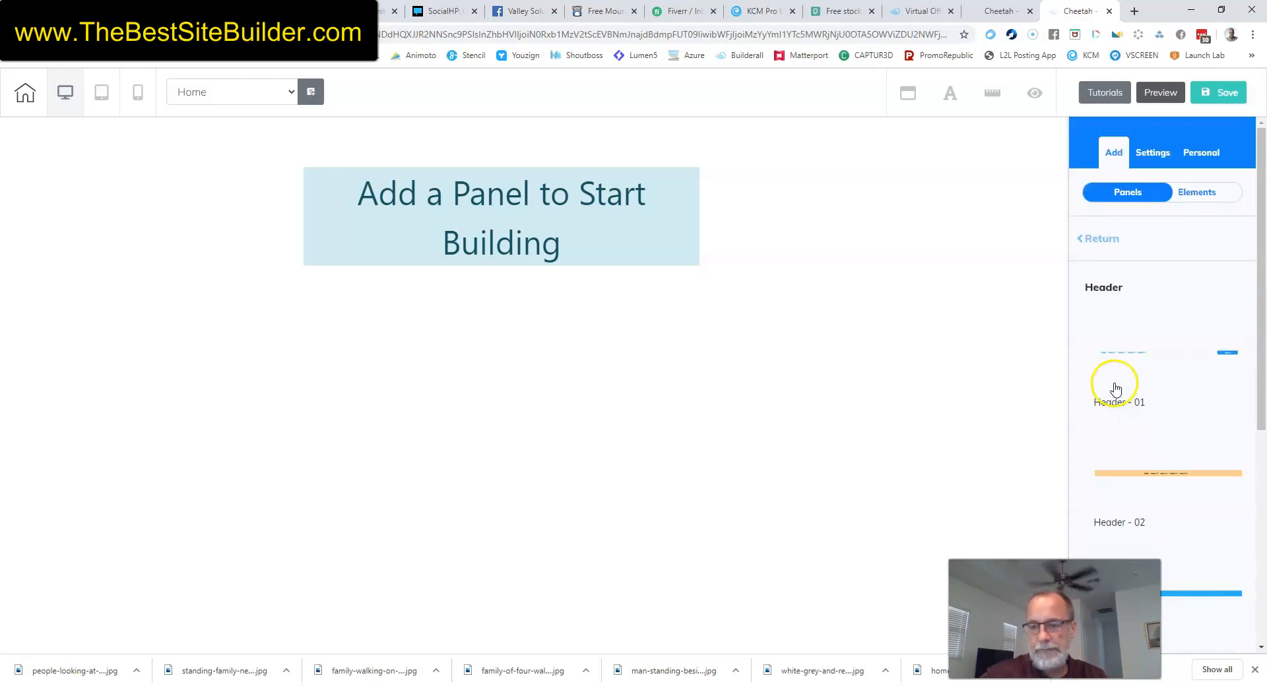
scroll(1181, 396, "down", 5)
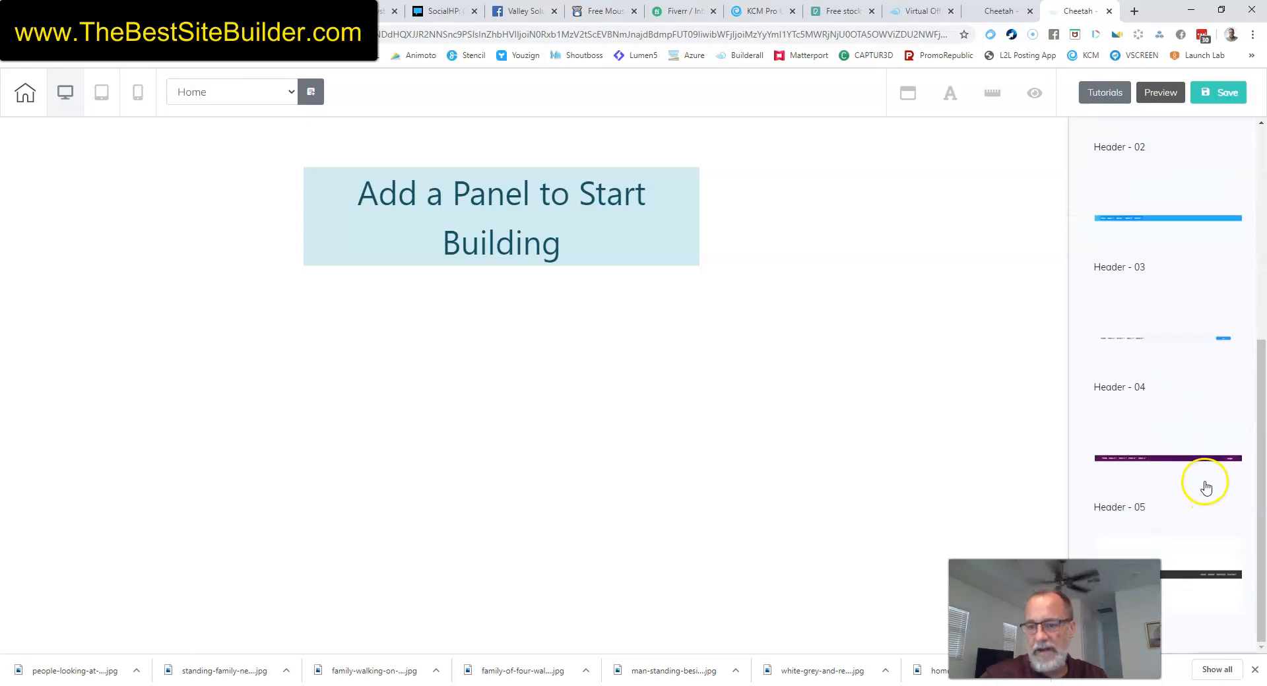
scroll(1202, 483, "up", 6)
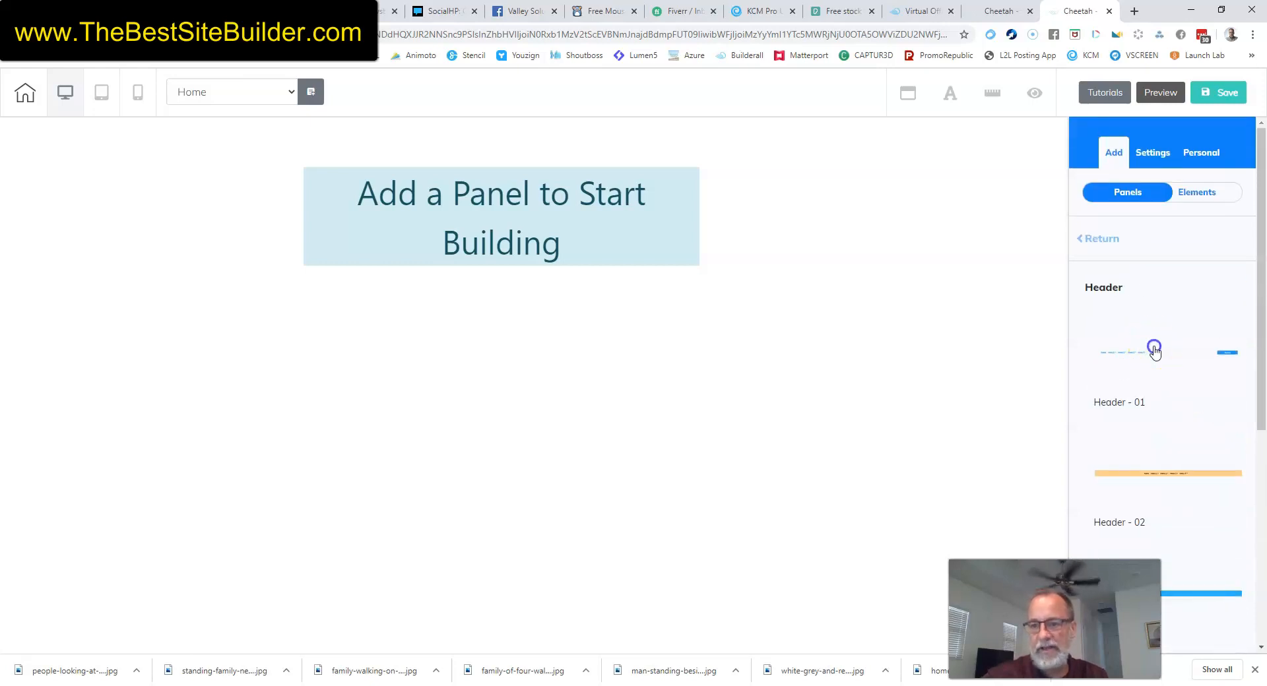
Add the Header - 01 panel and drag its bottom edge down to make it taller.
left_click(1154, 351)
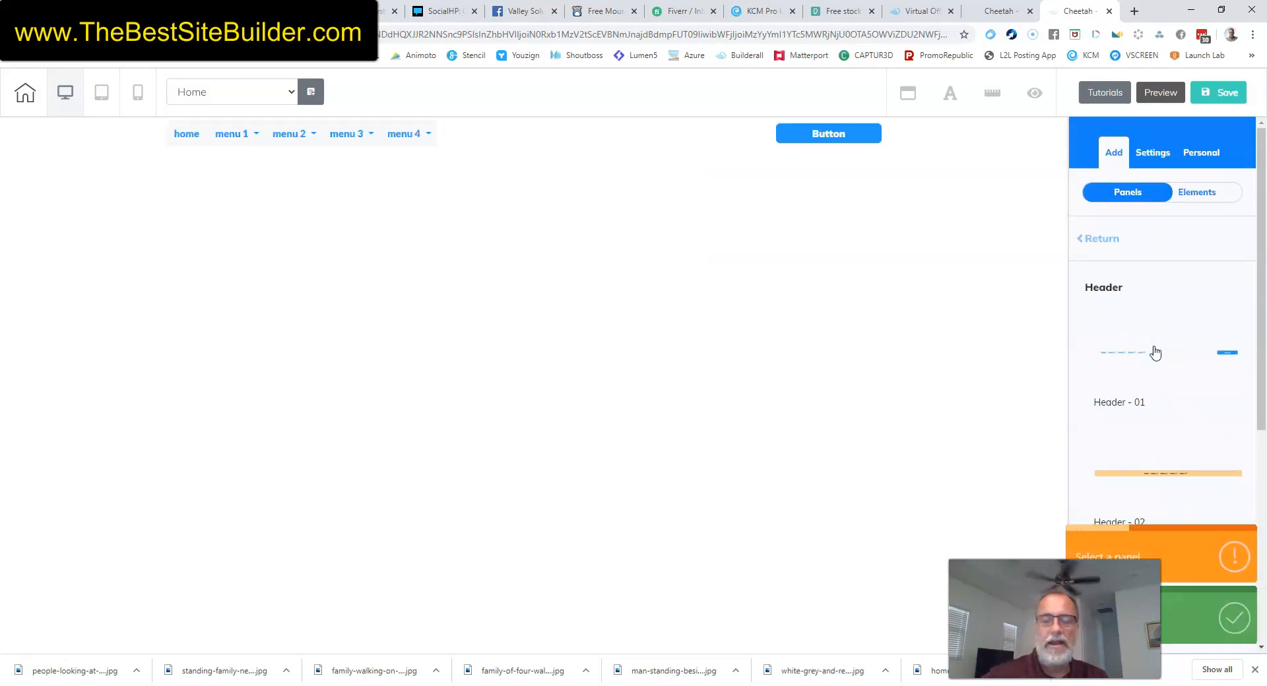
left_click(404, 134)
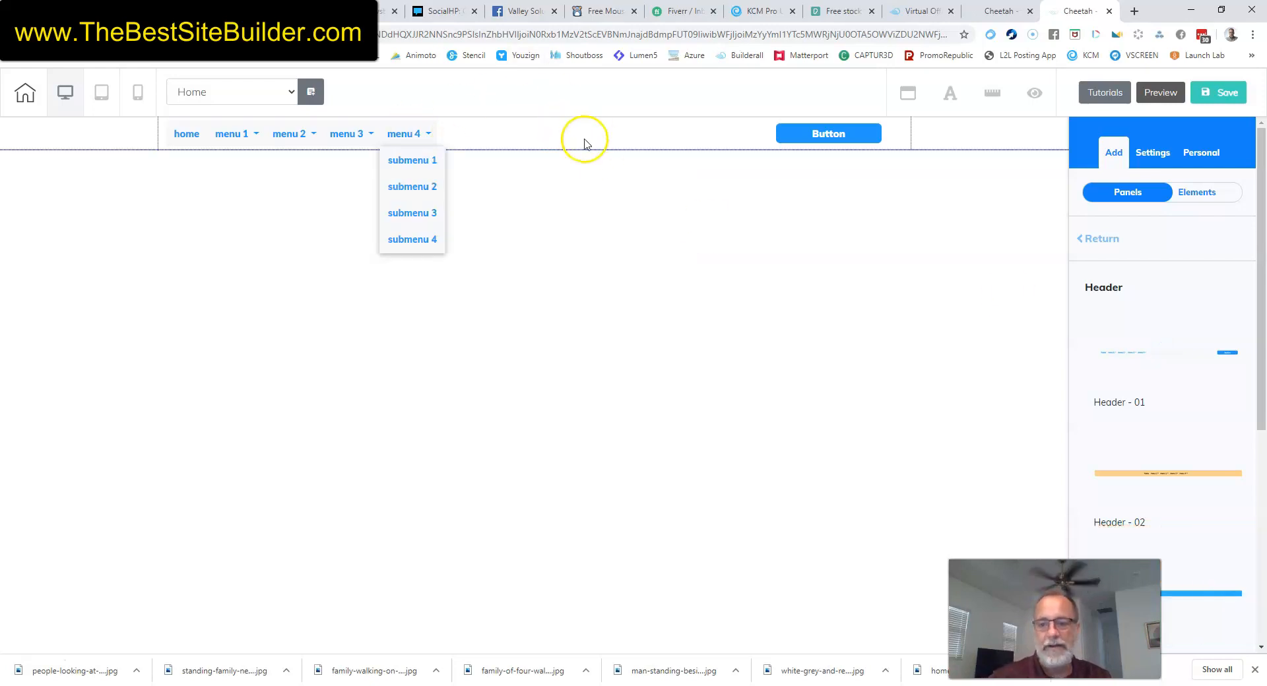
left_click(663, 141)
left_click_drag(537, 150, 537, 210)
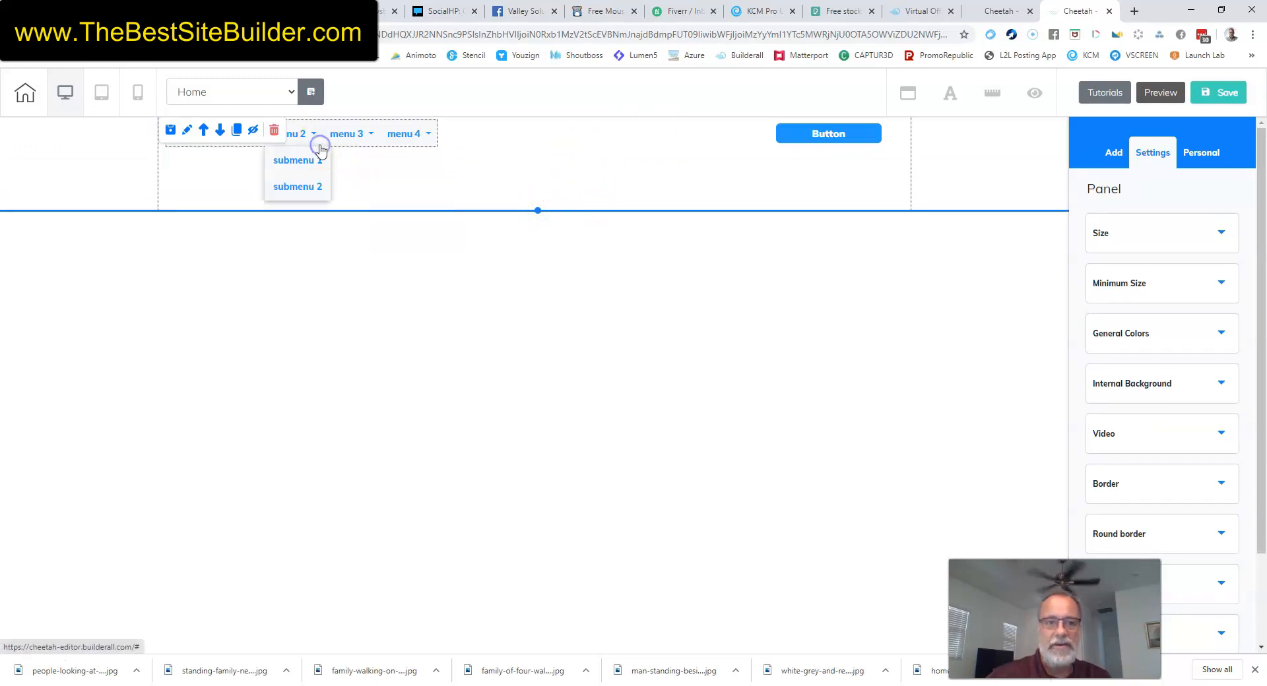
Delete the header's navigation menu and its button.
left_click(320, 151)
left_click(281, 137)
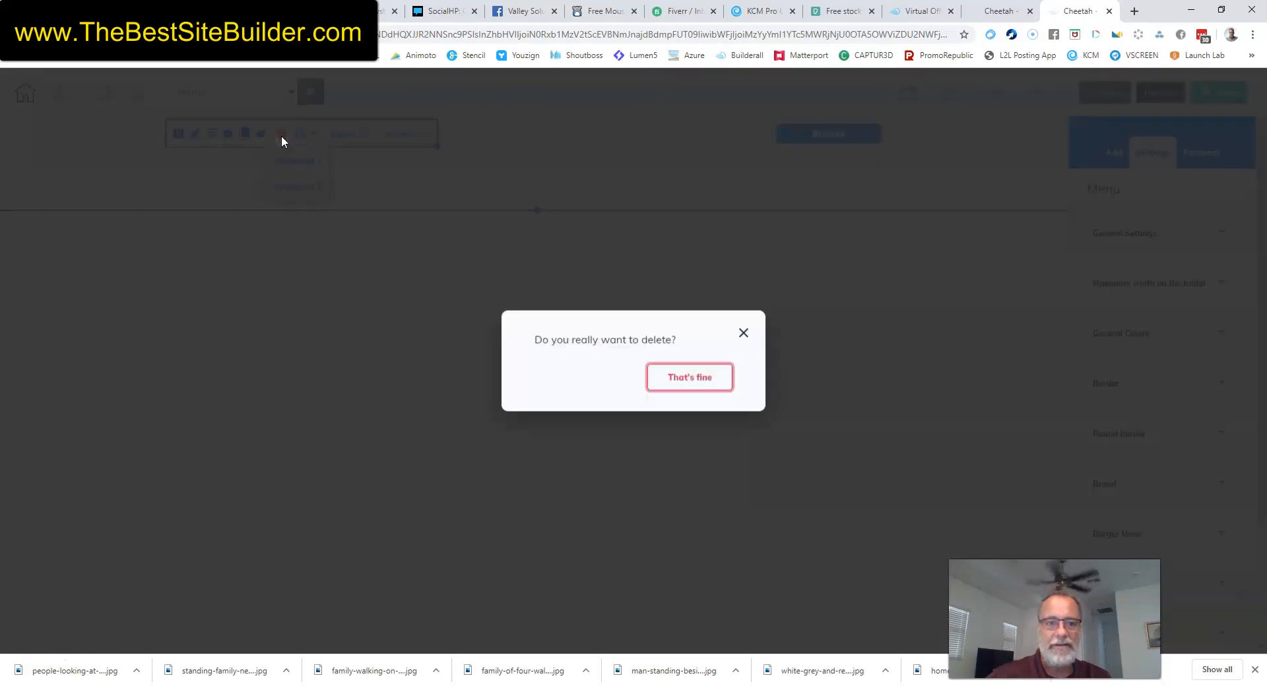
left_click(678, 376)
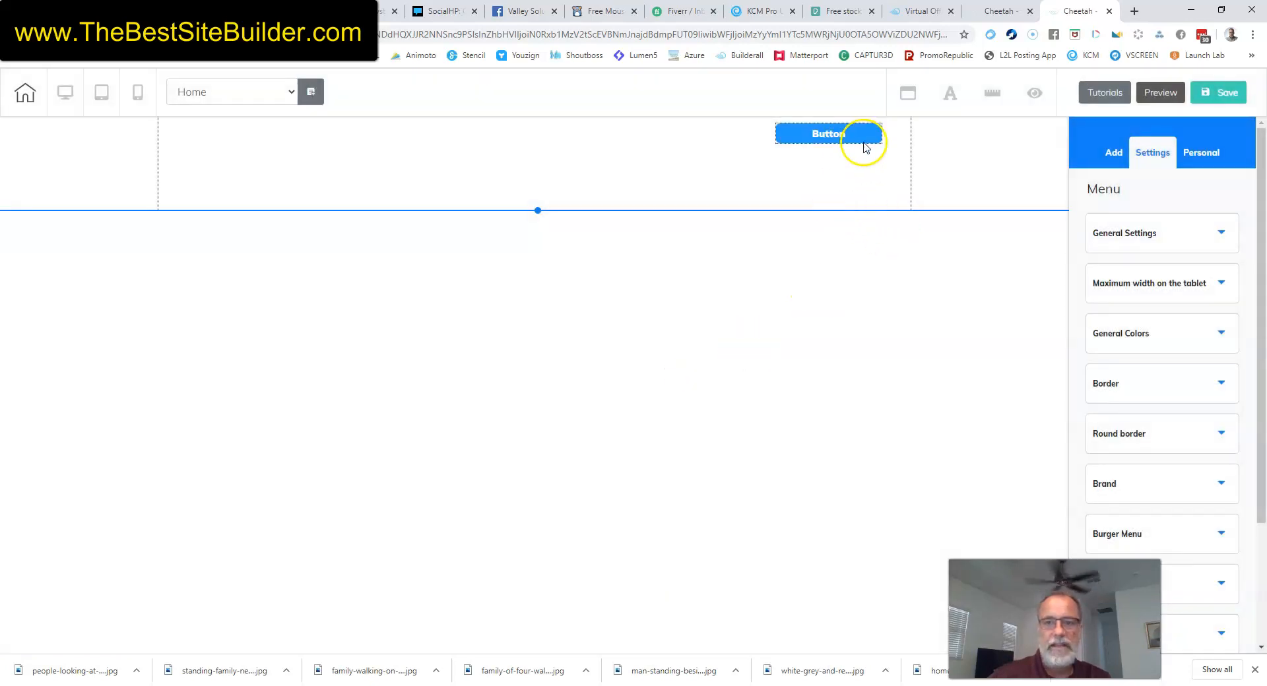
left_click(864, 144)
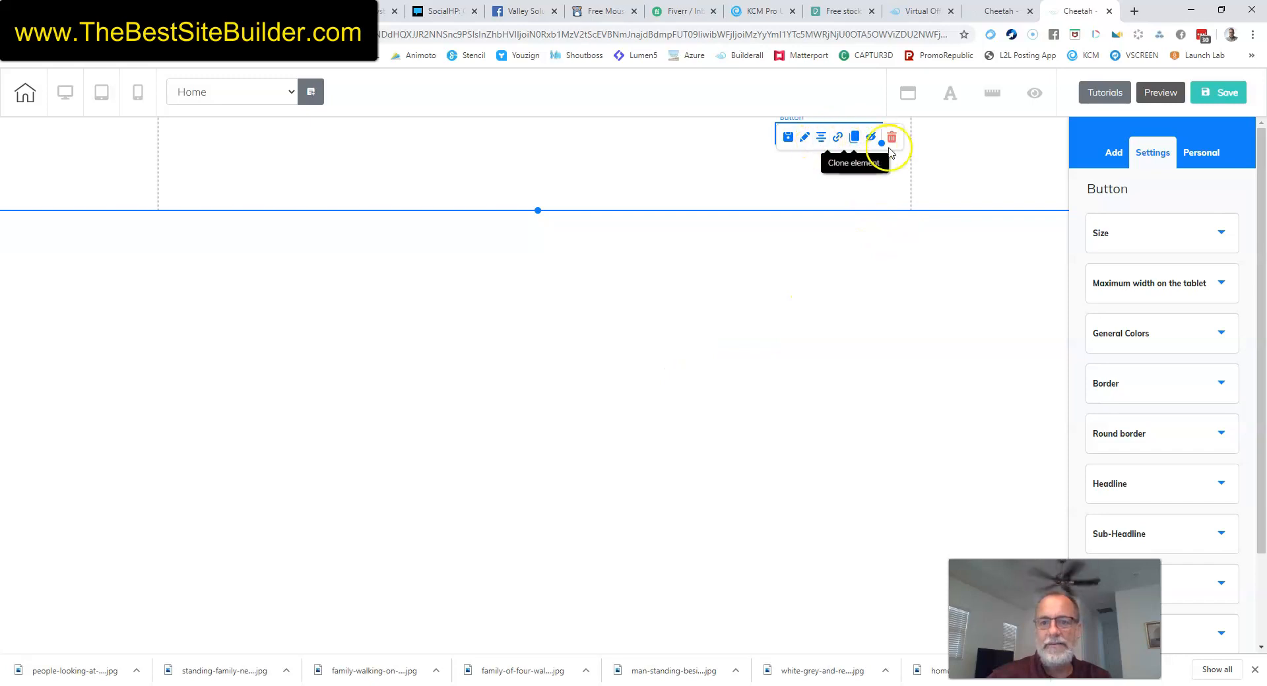
left_click(892, 138)
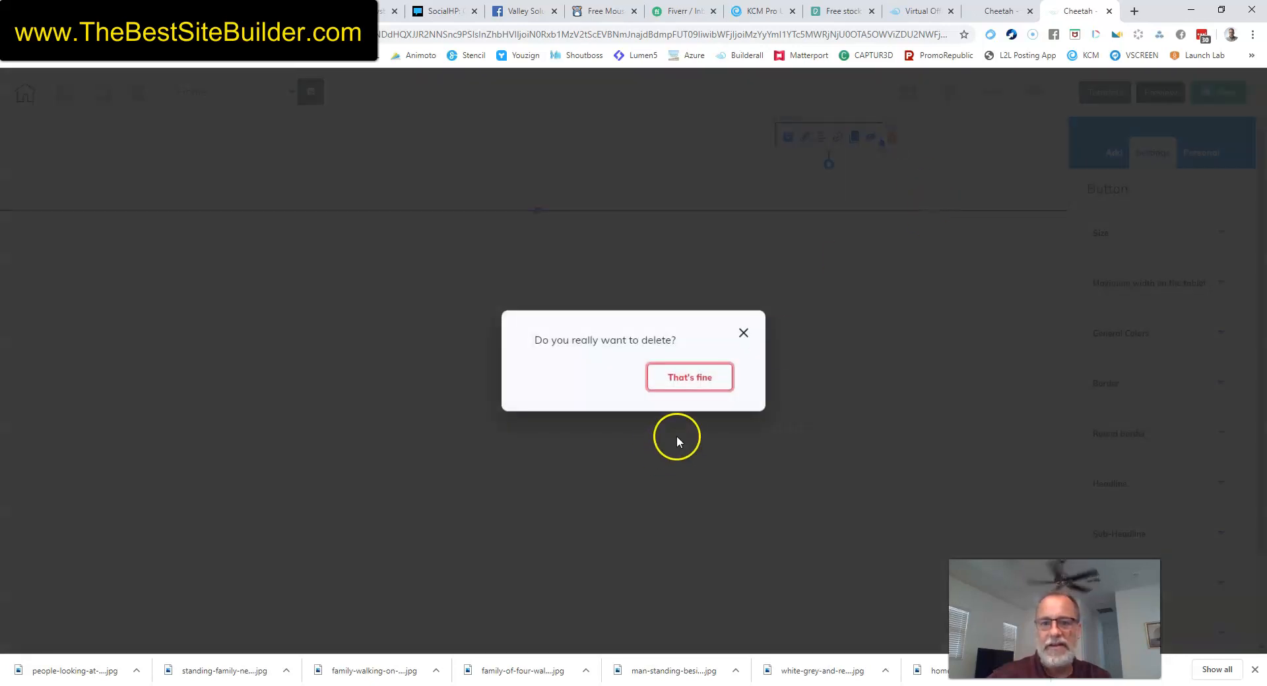
left_click(694, 373)
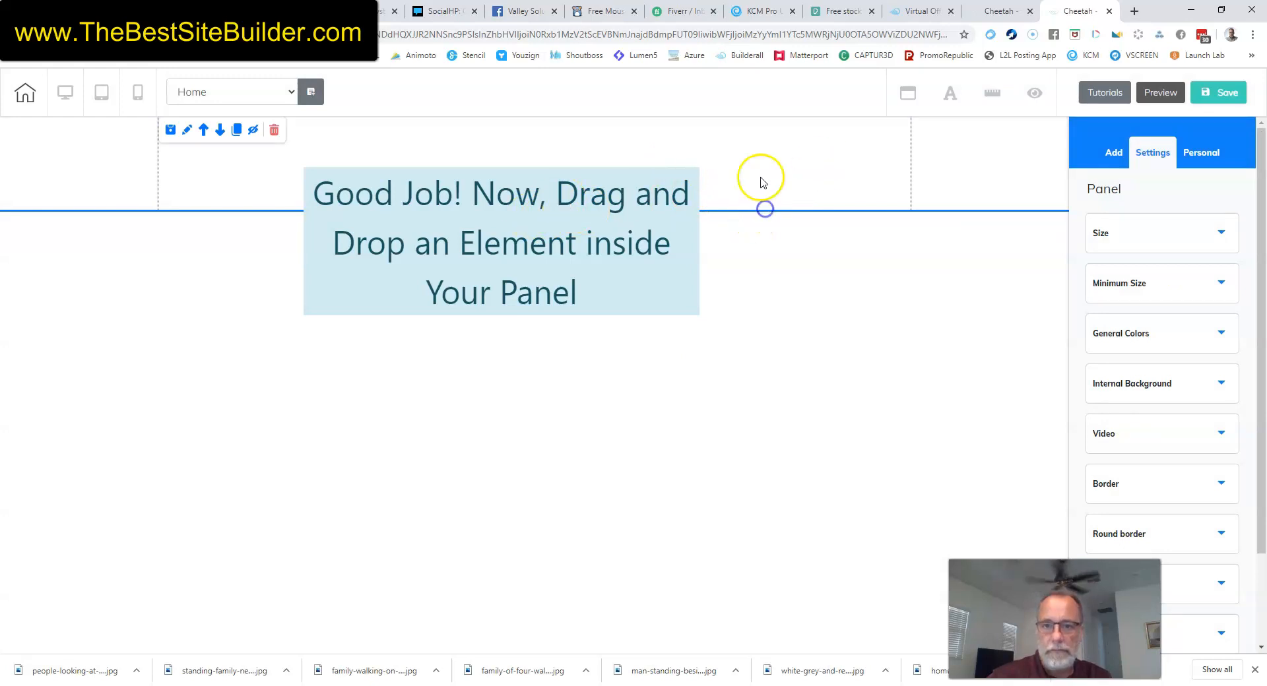
Drag a Horizontal Image element (mountain photo) into the header panel.
left_click_drag(578, 198, 576, 254)
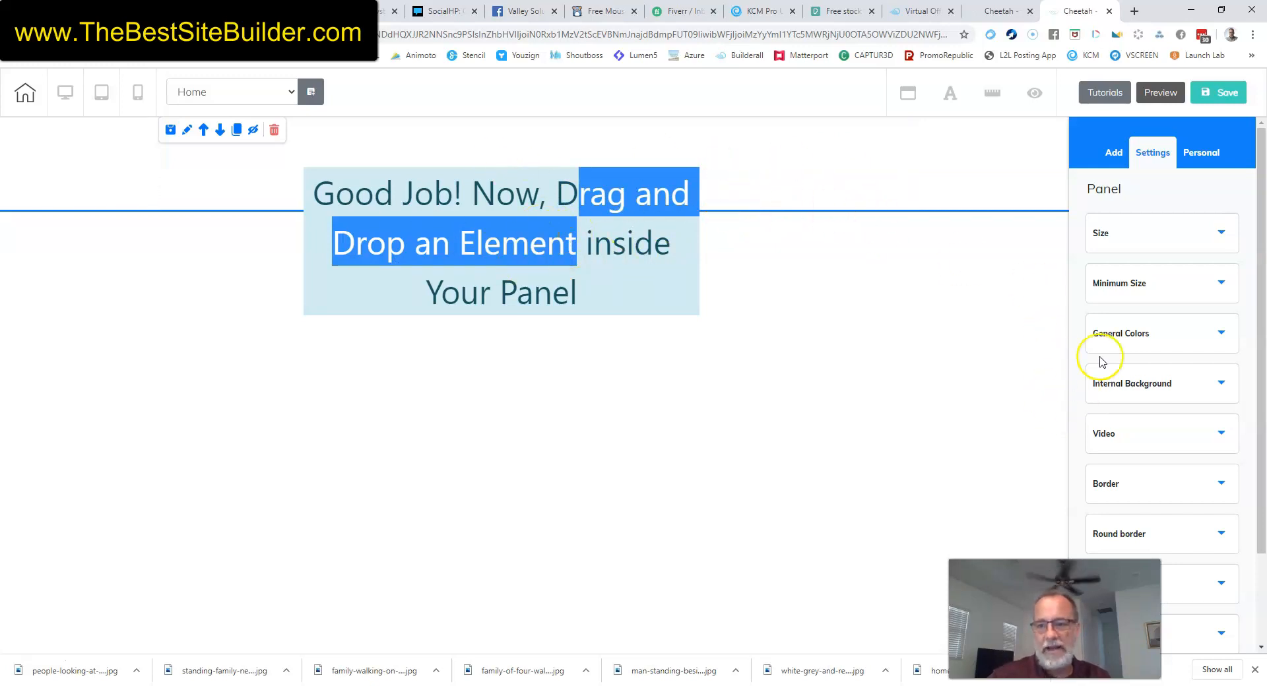
left_click(1119, 155)
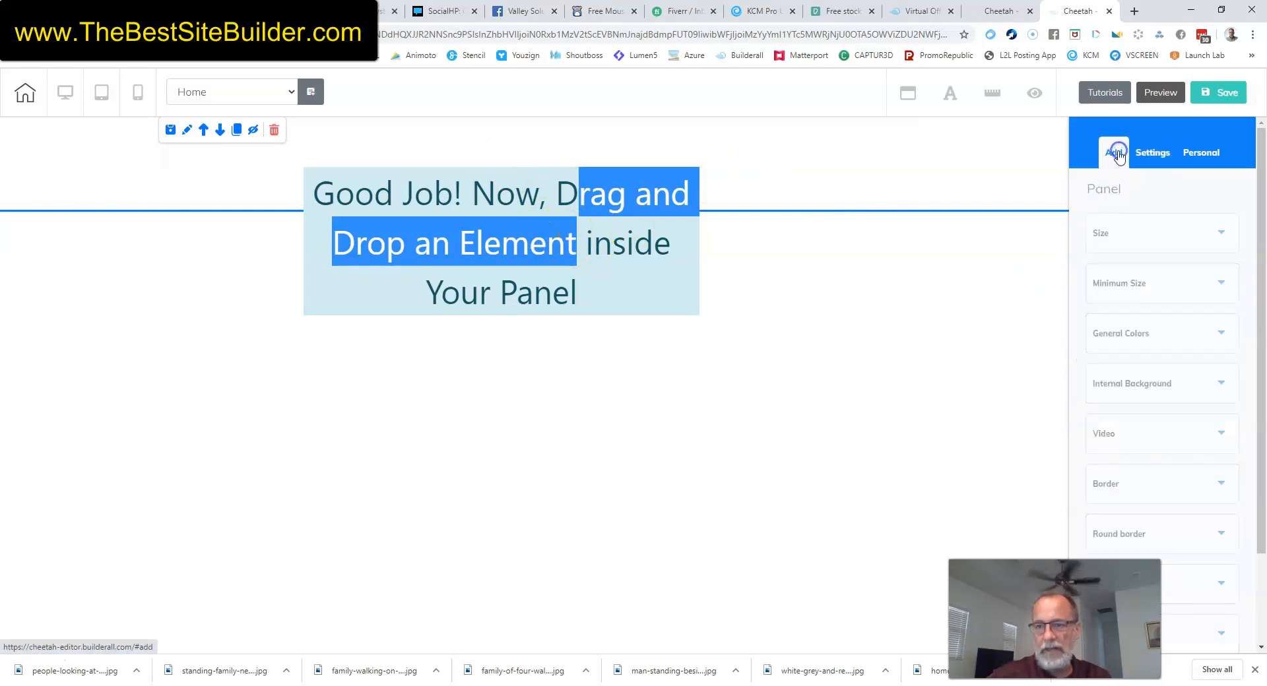
left_click(1208, 203)
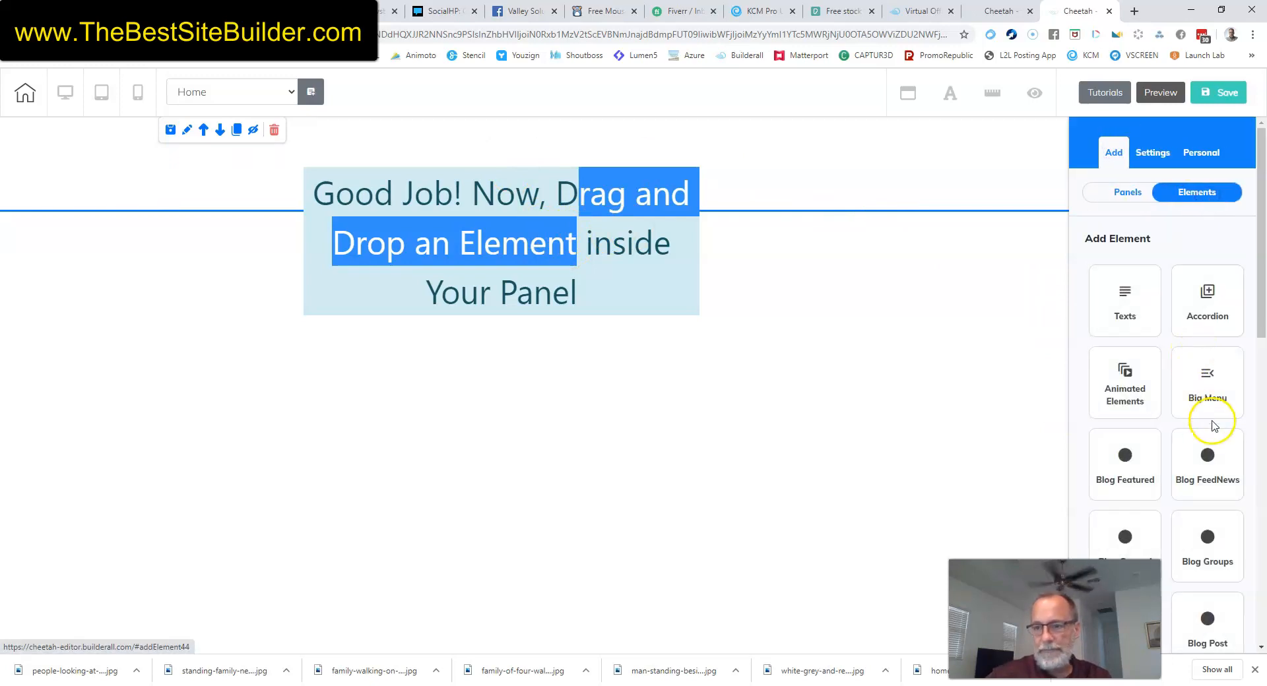
scroll(1207, 429, "down", 5)
scroll(1199, 432, "down", 3)
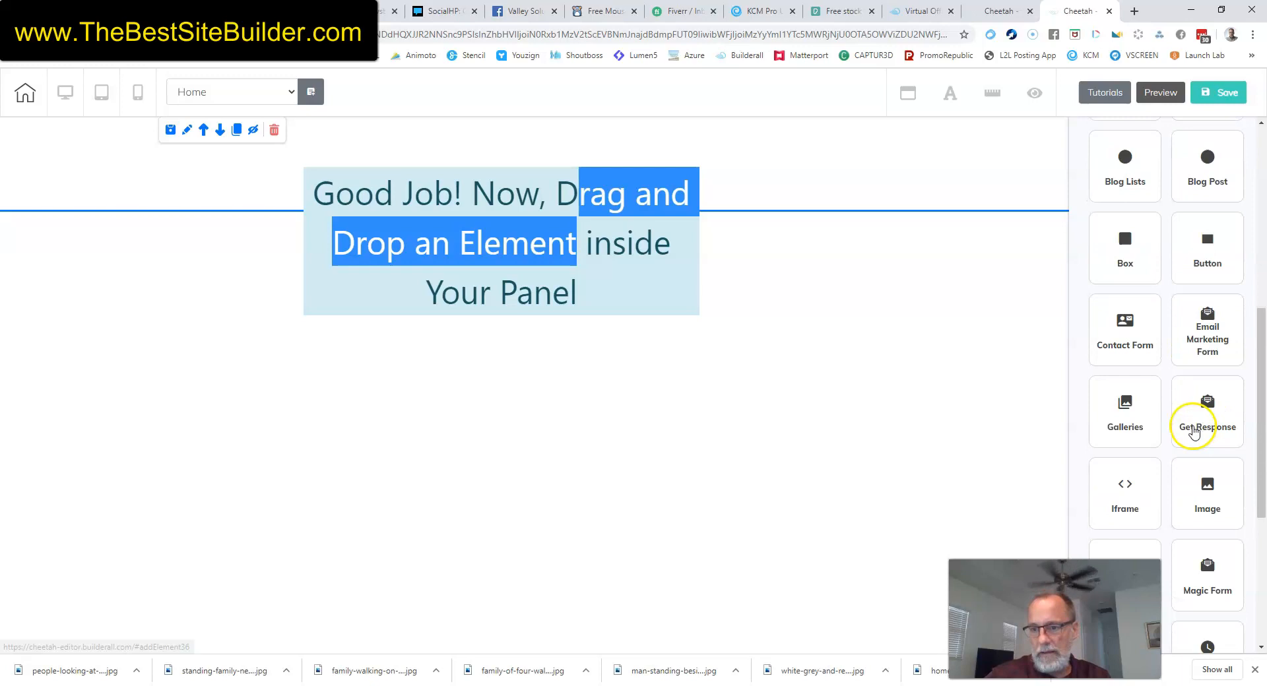
left_click(1198, 428)
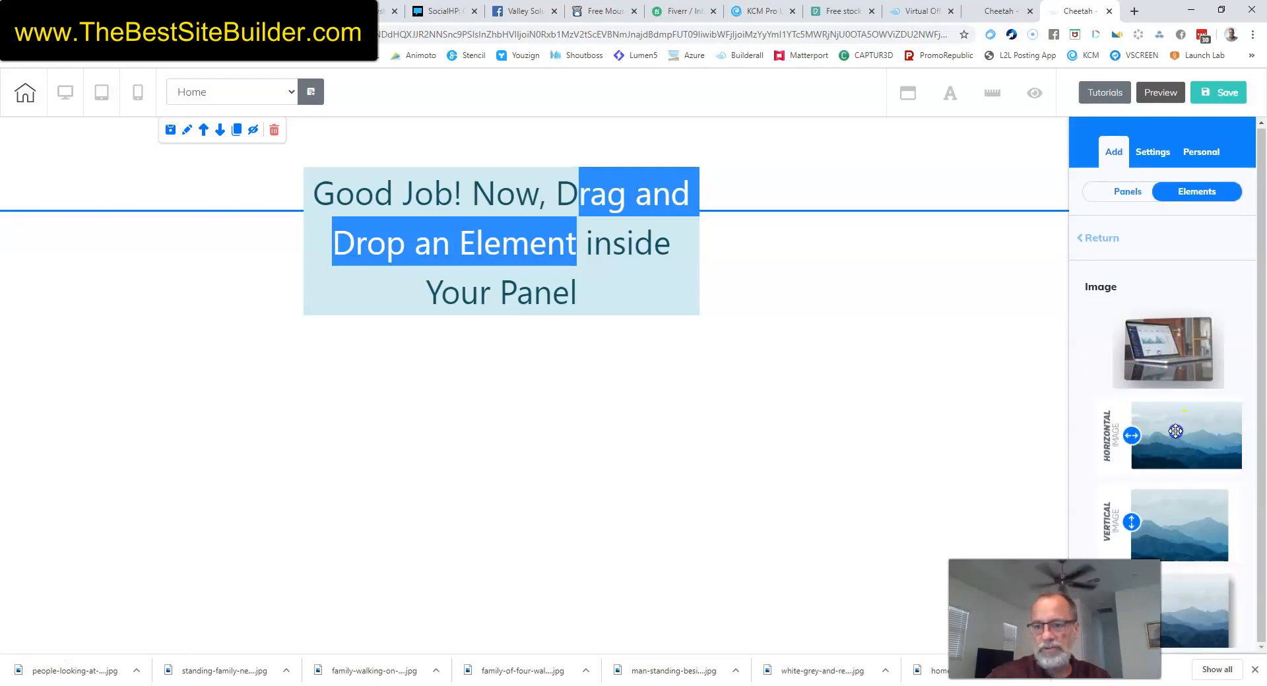
left_click_drag(1166, 427, 279, 165)
Extend the header panel well below the mountain image.
left_click(764, 170)
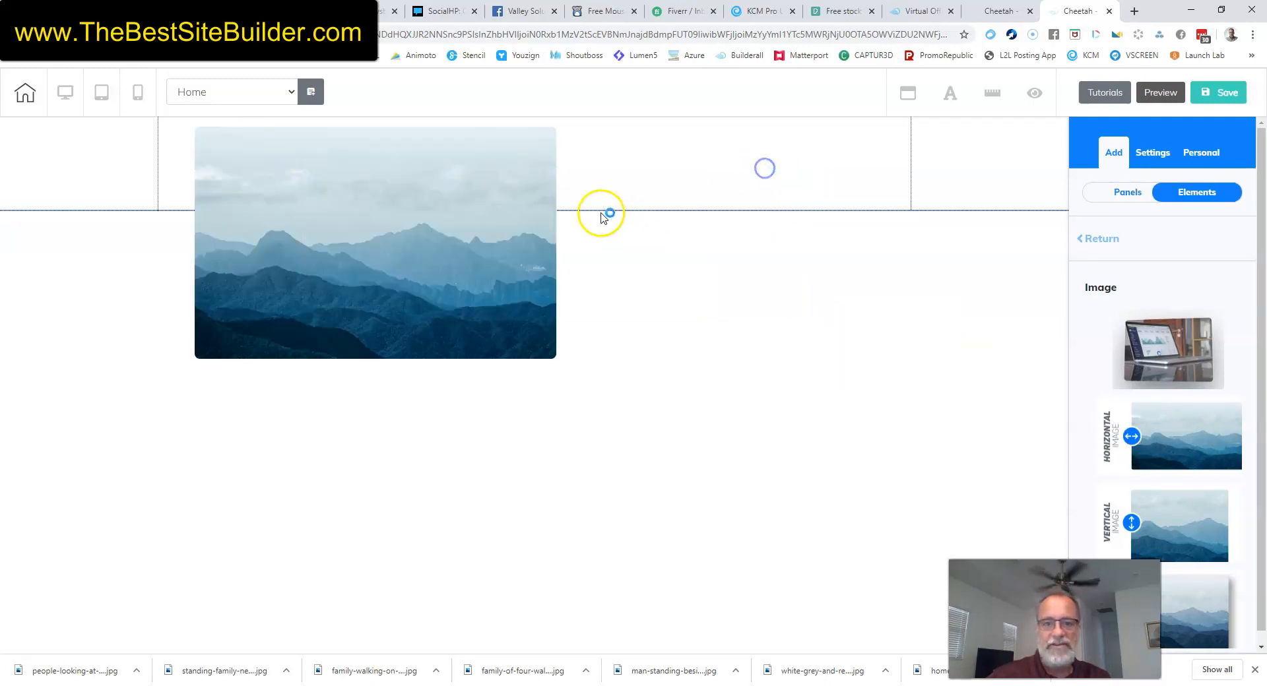
left_click_drag(537, 216, 526, 377)
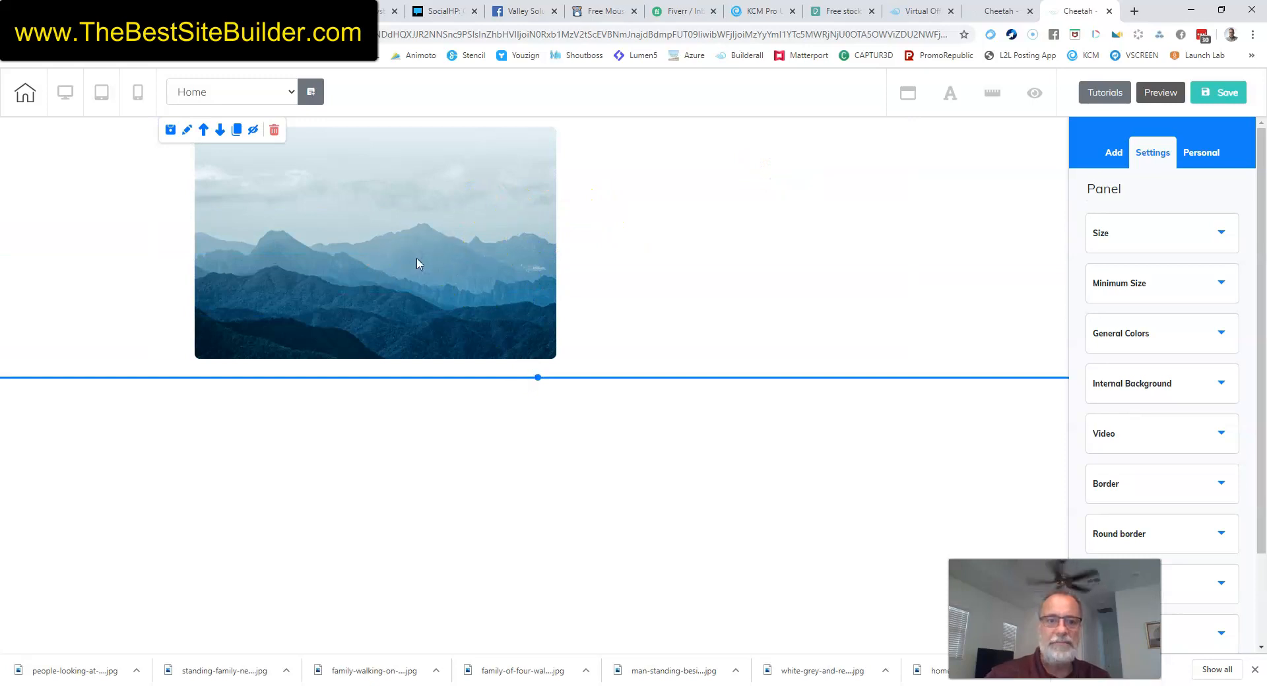
left_click(399, 232)
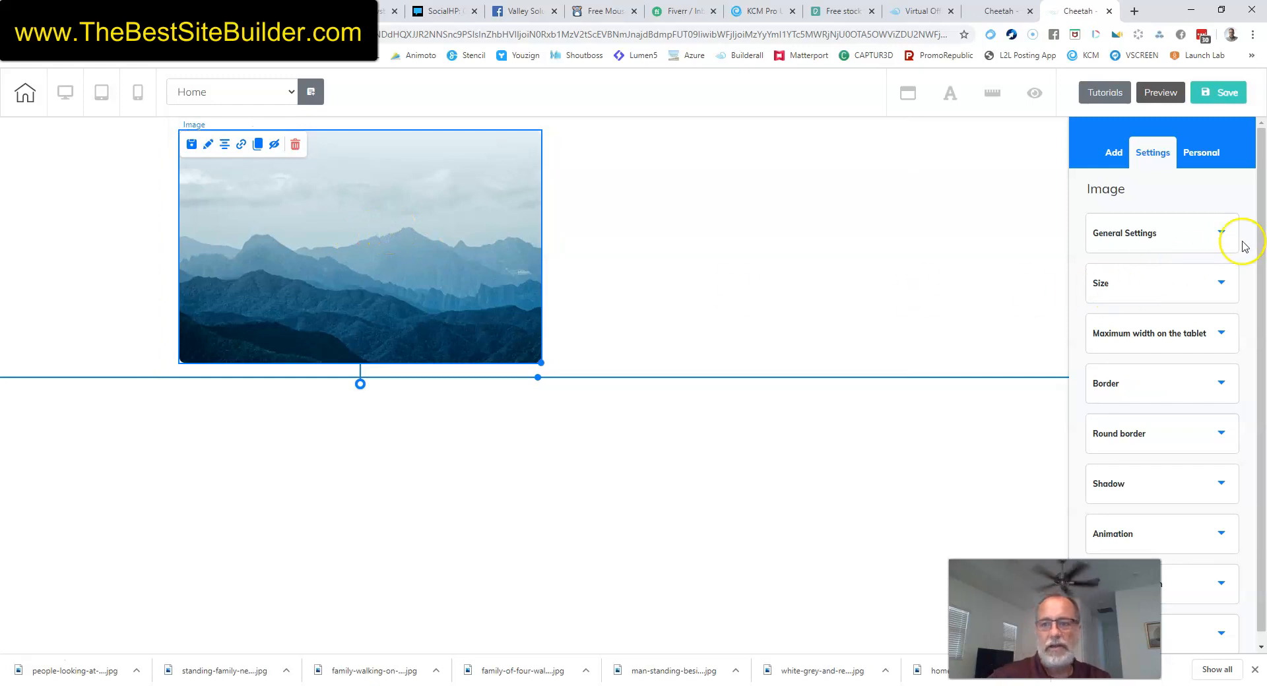
Replace the mountain photo with the 'vst trans tiny' logo.
left_click(1221, 236)
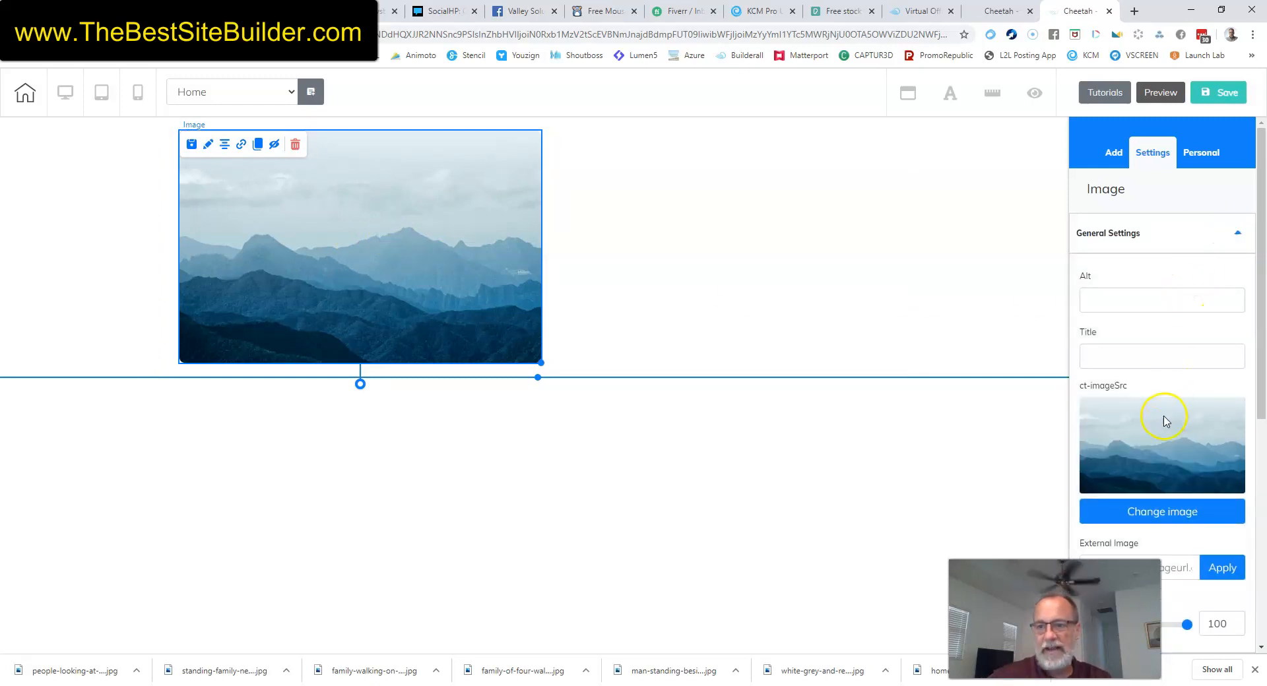
scroll(1159, 396, "down", 2)
left_click(1149, 379)
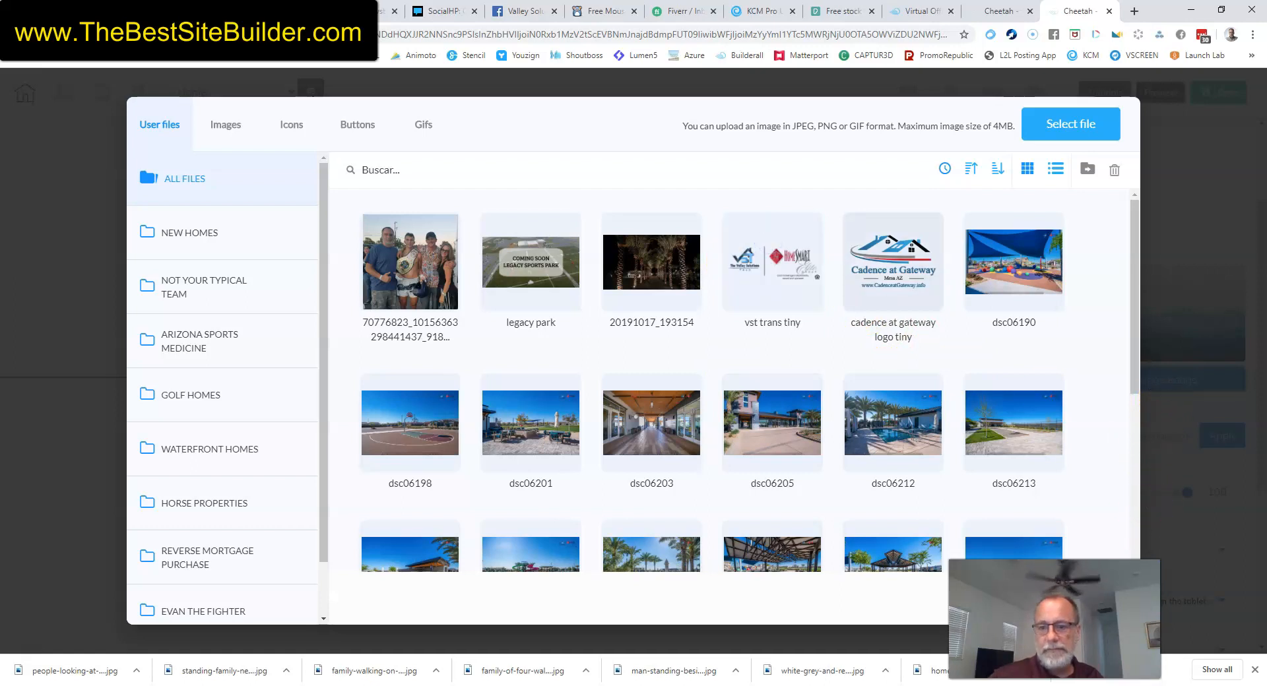
left_click(1093, 600)
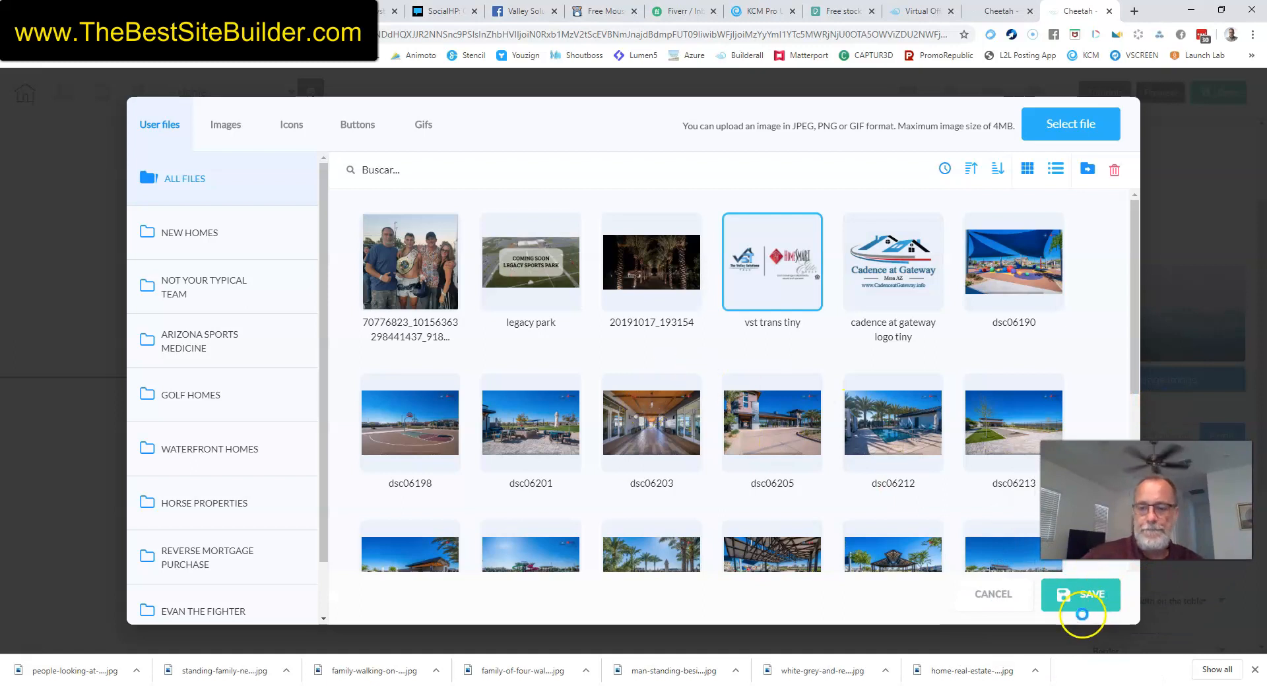
left_click(1084, 615)
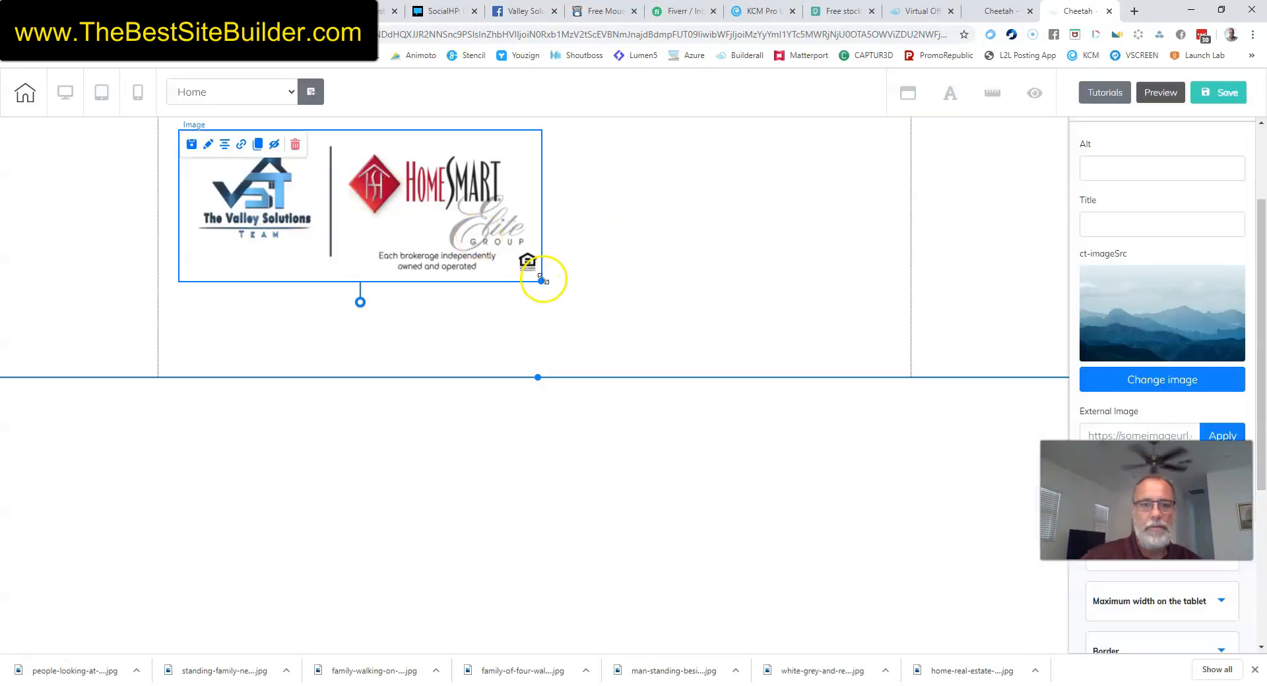
Shrink the logo to about 262 by 110 and shorten the panel to just below it.
left_click_drag(539, 283, 350, 218)
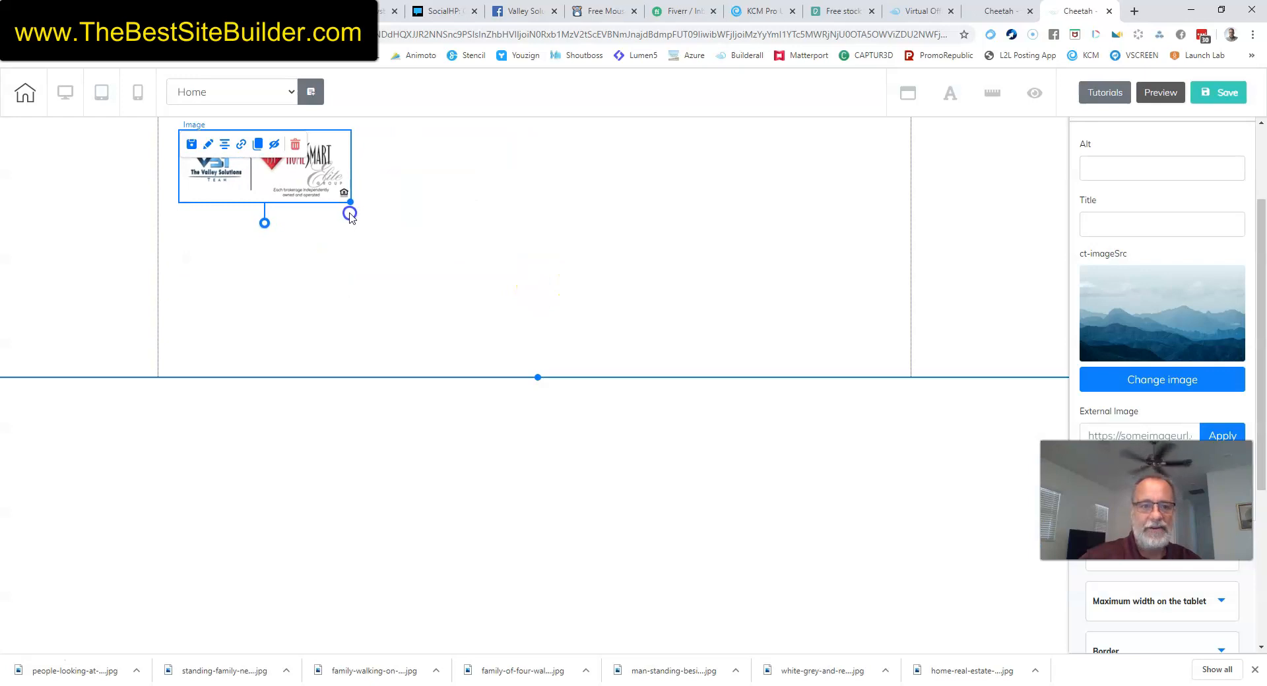
left_click(394, 231)
left_click(537, 378)
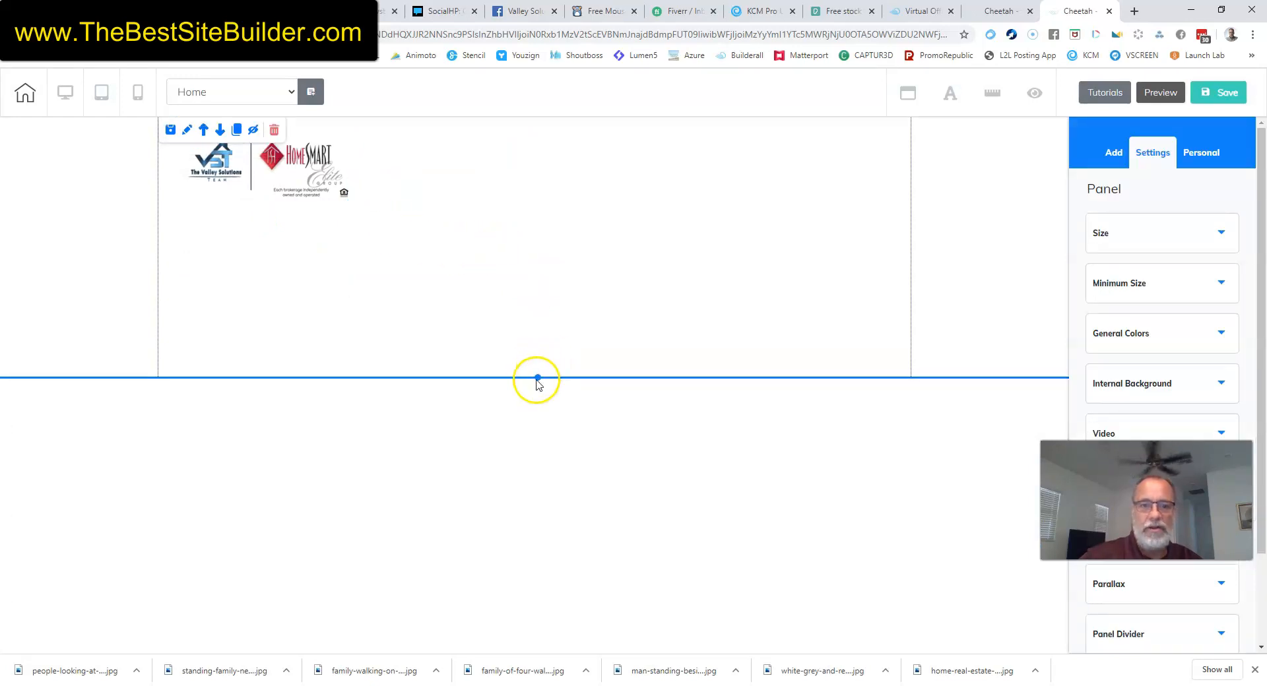
left_click_drag(535, 380, 536, 232)
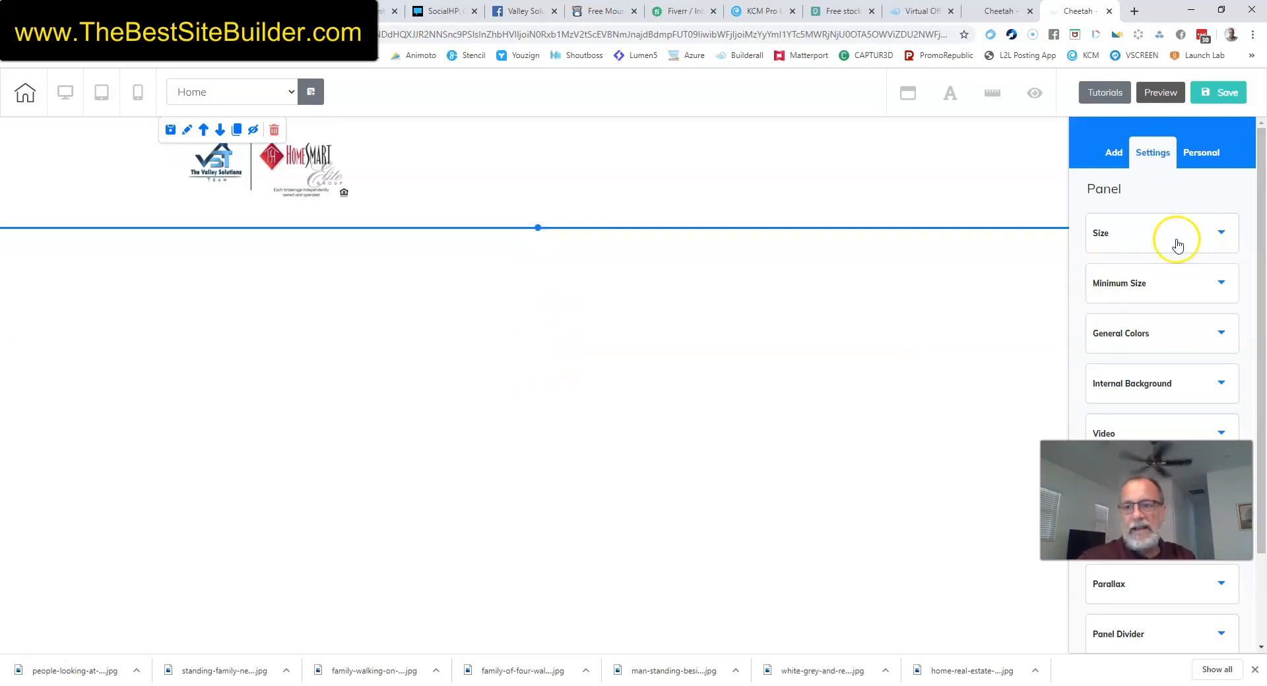
Place a Title H2 text element in the header.
left_click(1109, 153)
left_click(1193, 198)
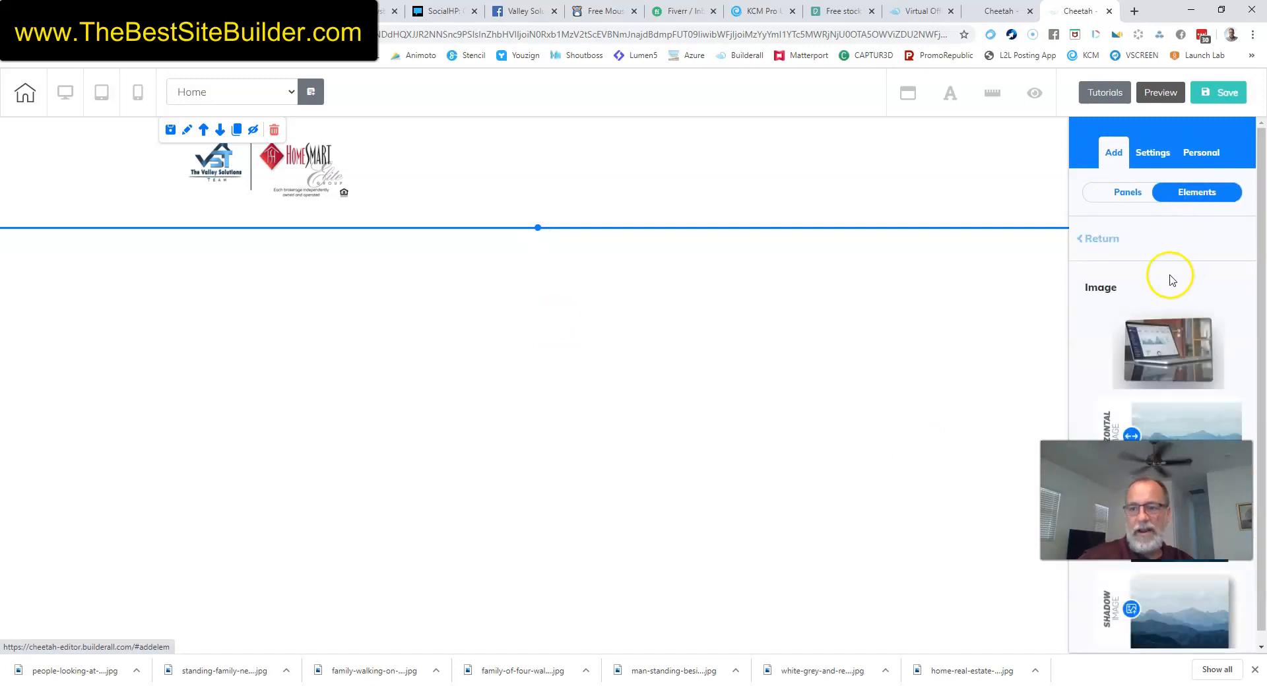
left_click(1097, 238)
left_click(1127, 303)
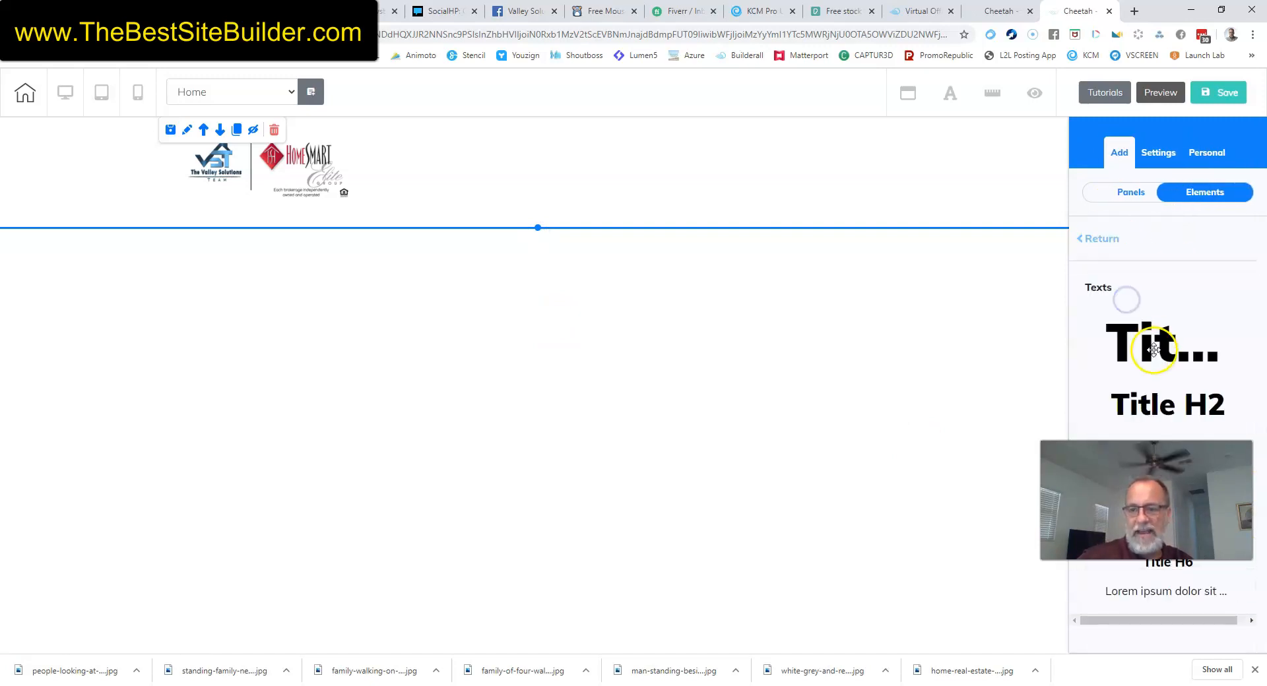
left_click_drag(1166, 397, 524, 149)
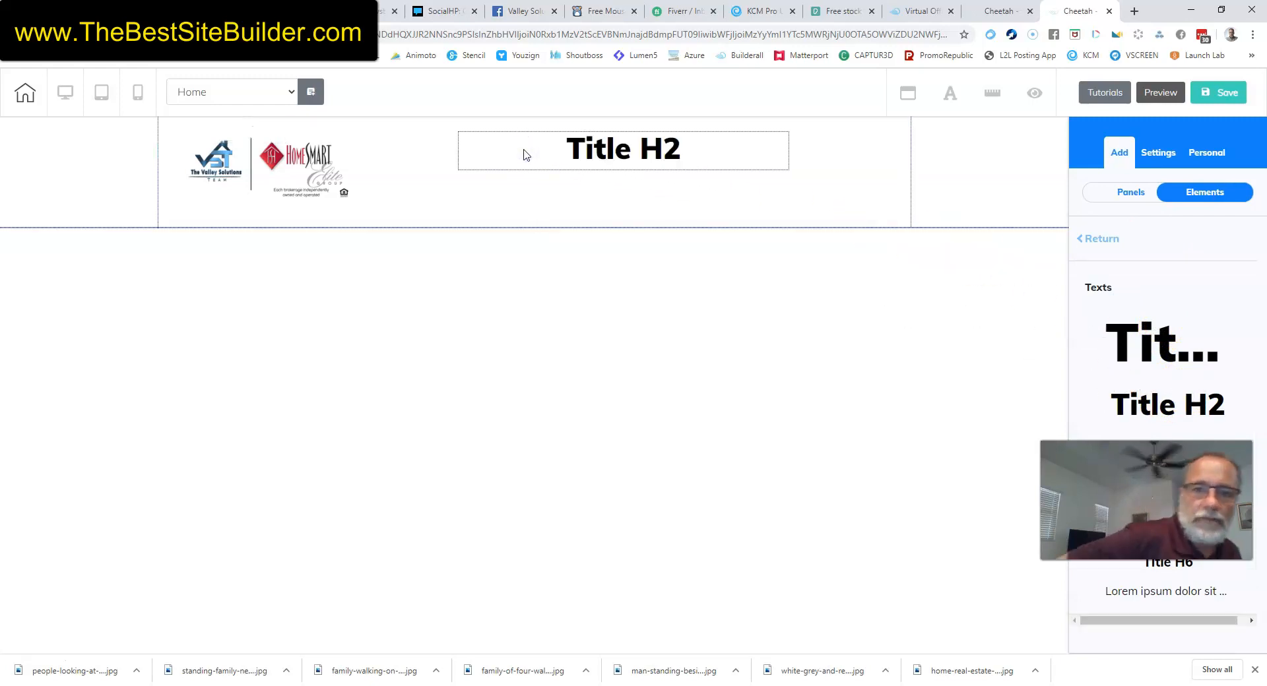
Change the heading text to 'Type Anything I Want'.
left_click(601, 158)
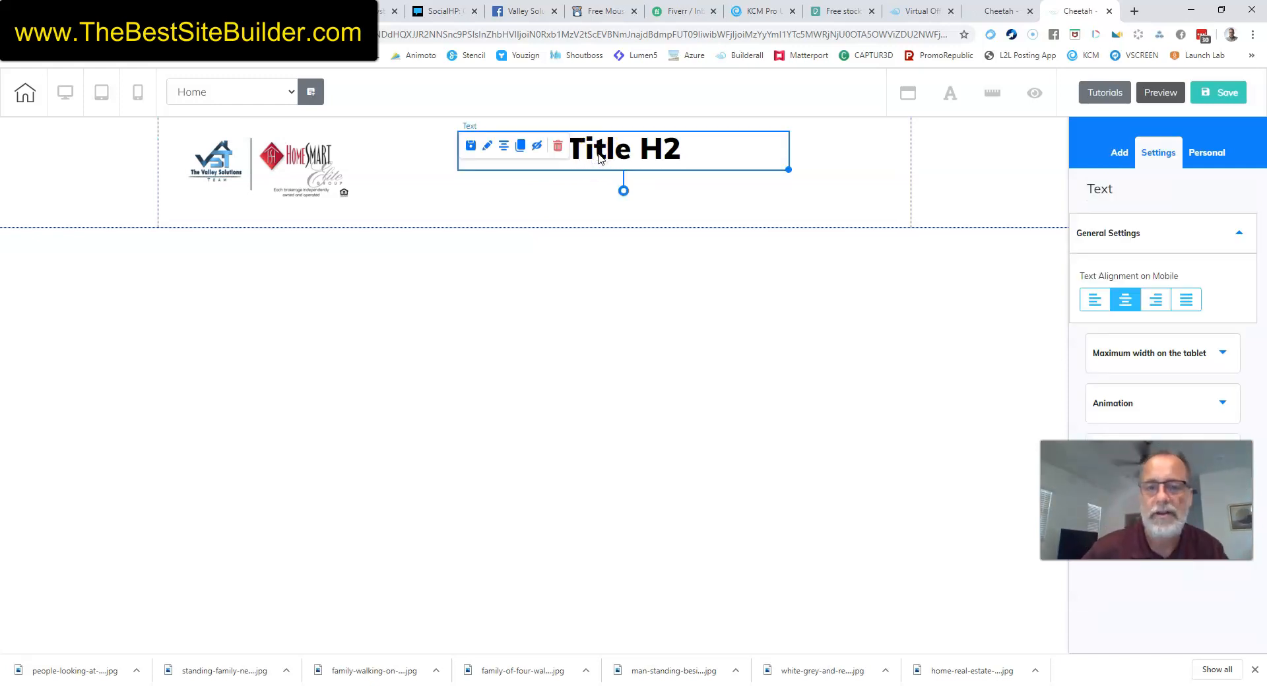
double_click(599, 156)
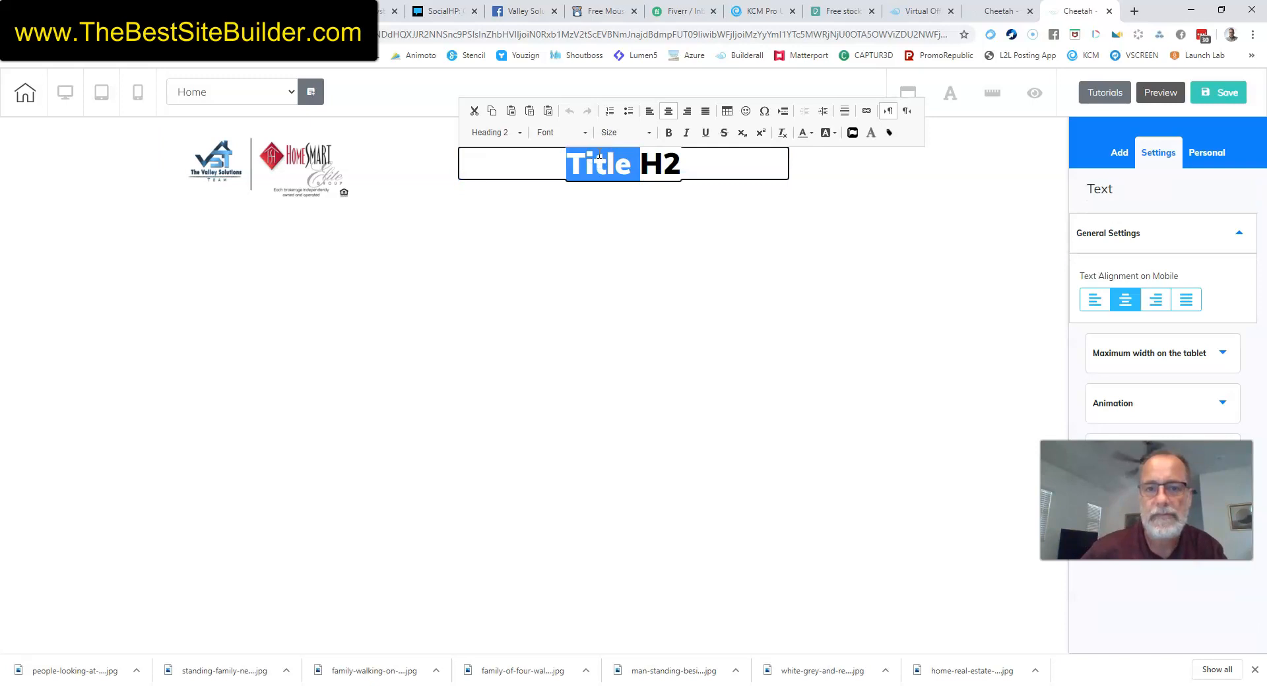
type("Type AnythingI")
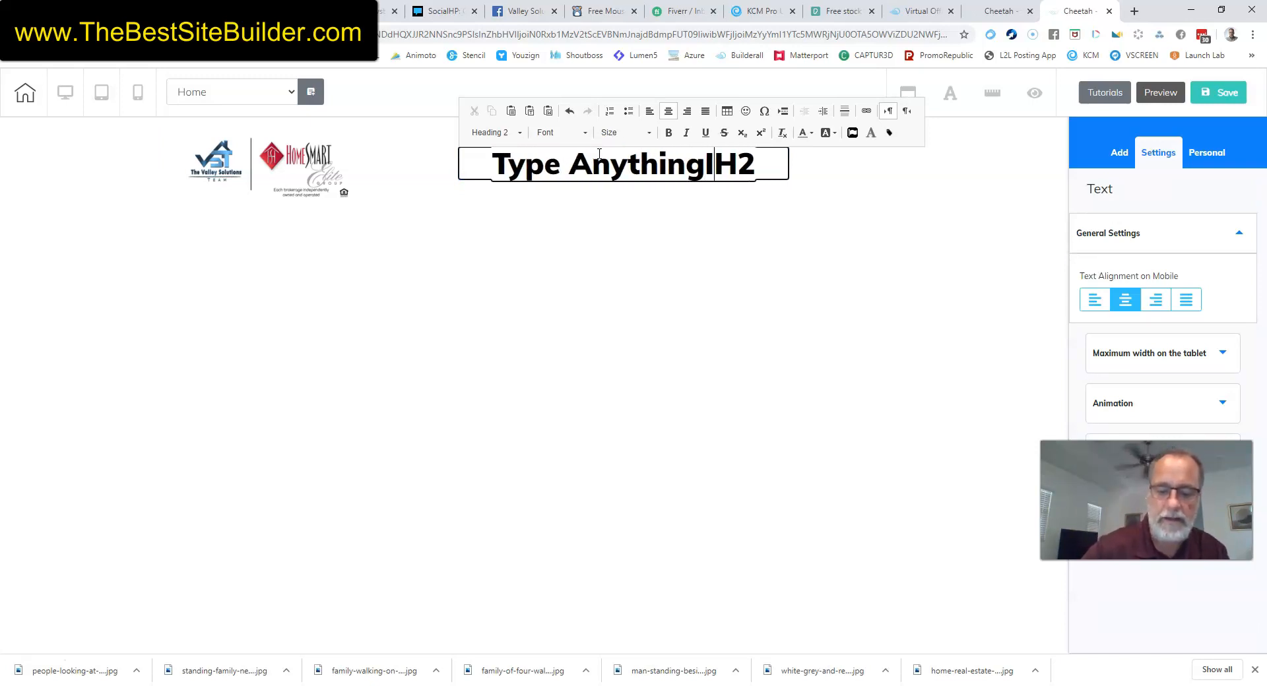
key("BackSpace")
key("BackSpace")
type("Iwant")
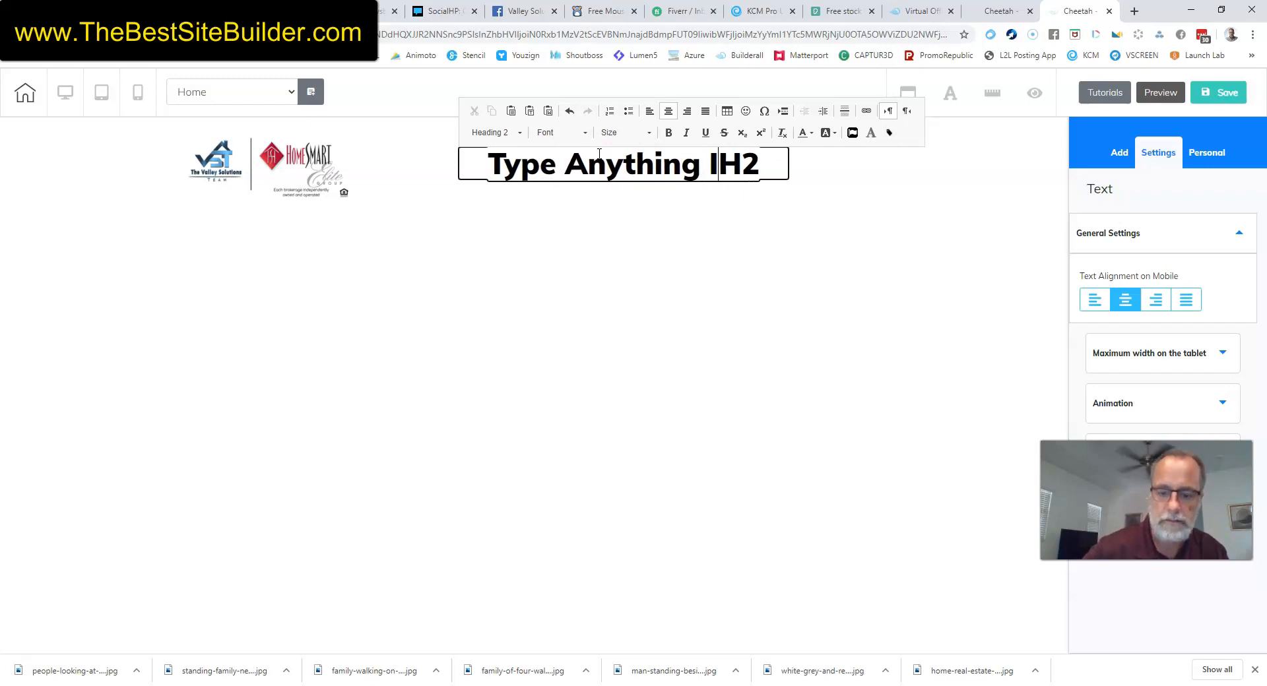
key("Delete")
key("Delete")
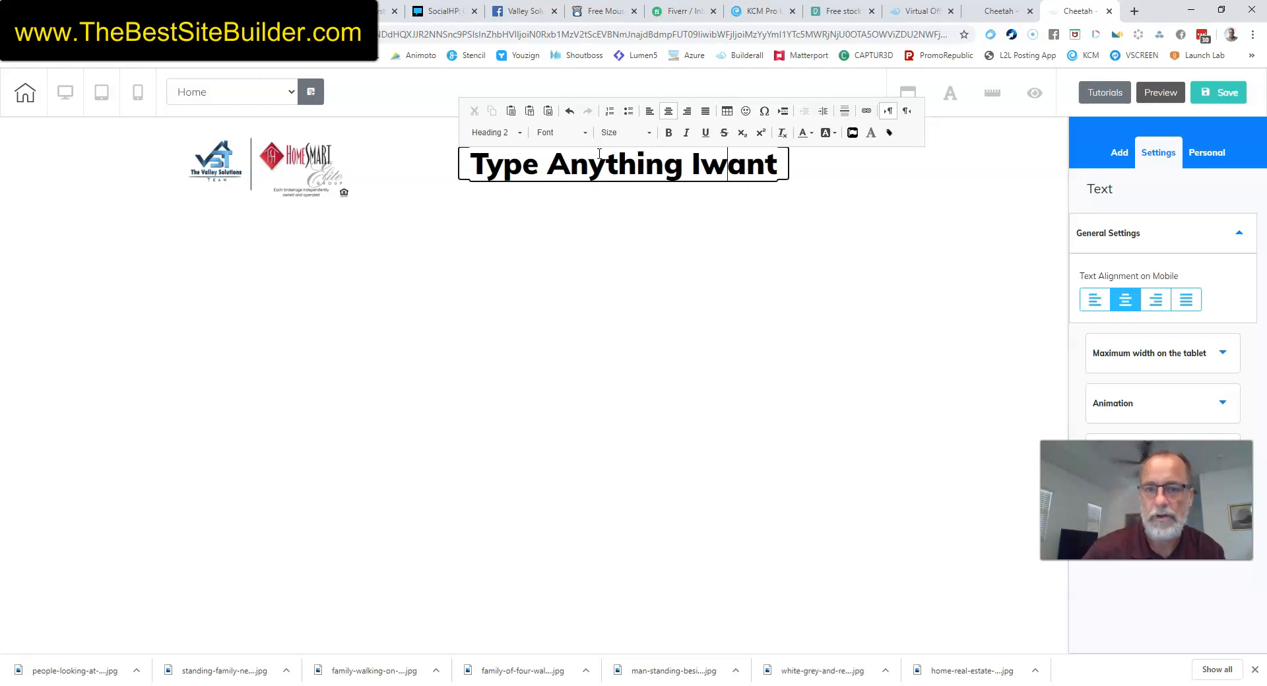
key("BackSpace")
type("W")
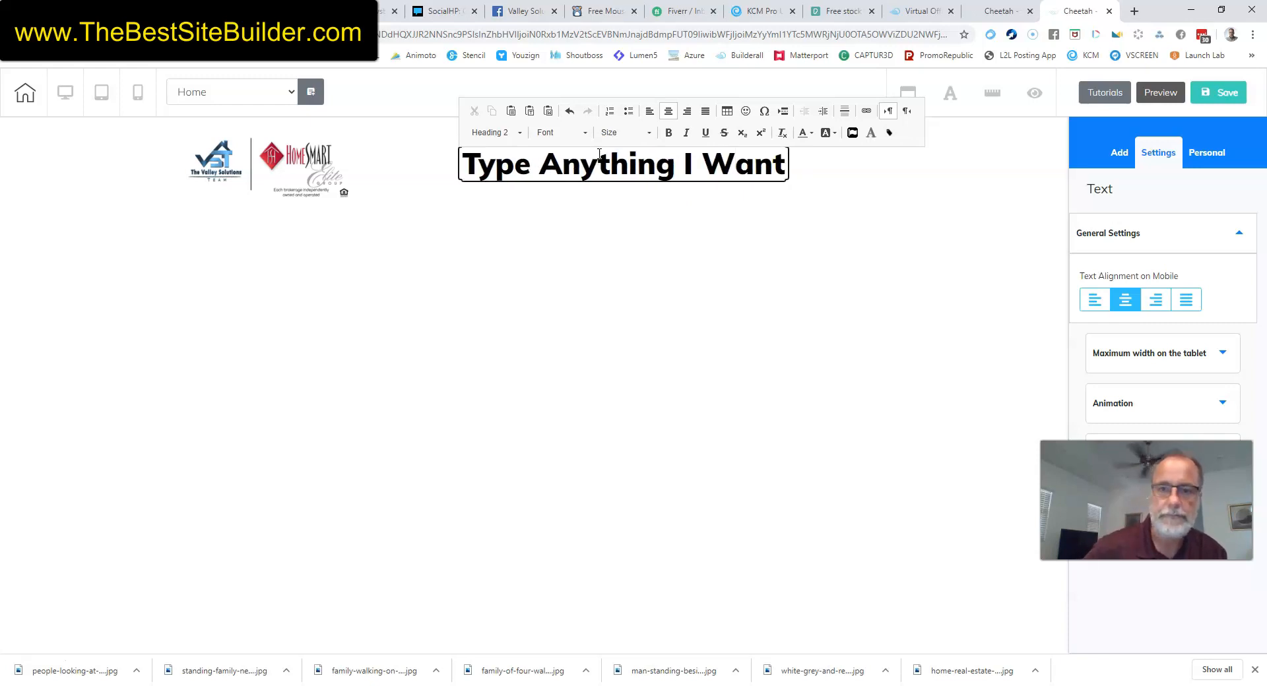
left_click(679, 245)
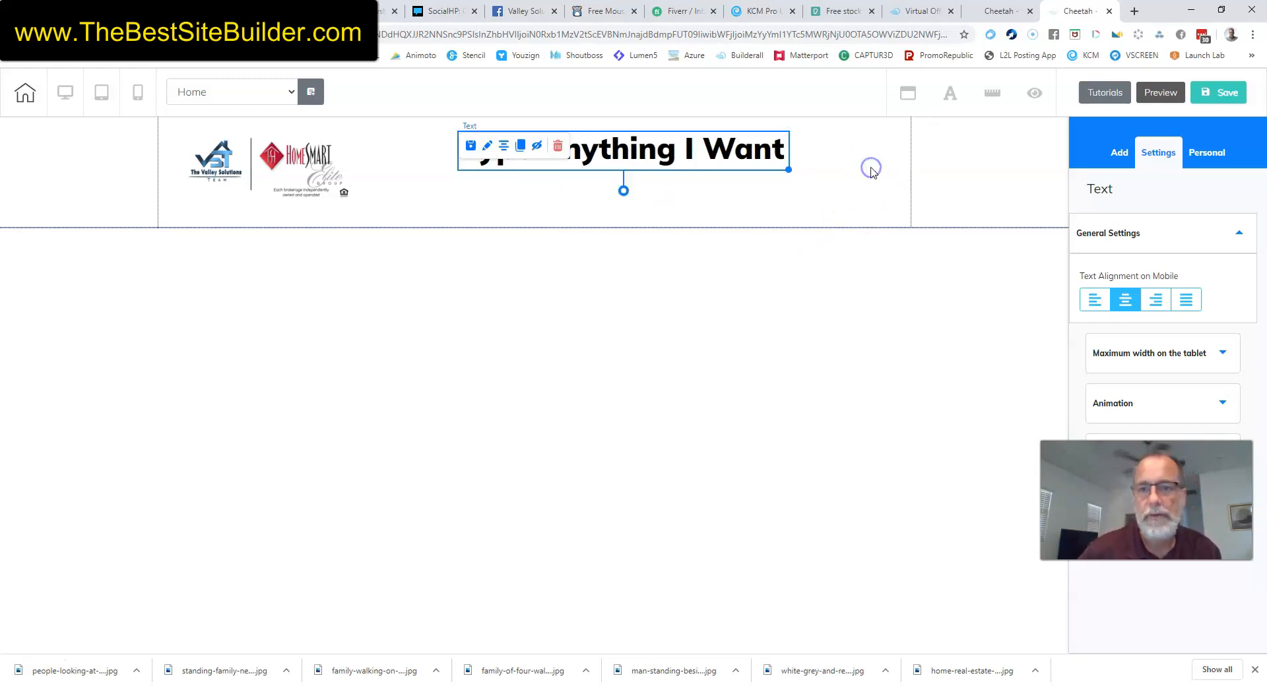
Move the heading left so it sits beside the logo.
left_click(871, 171)
left_click_drag(648, 149, 591, 165)
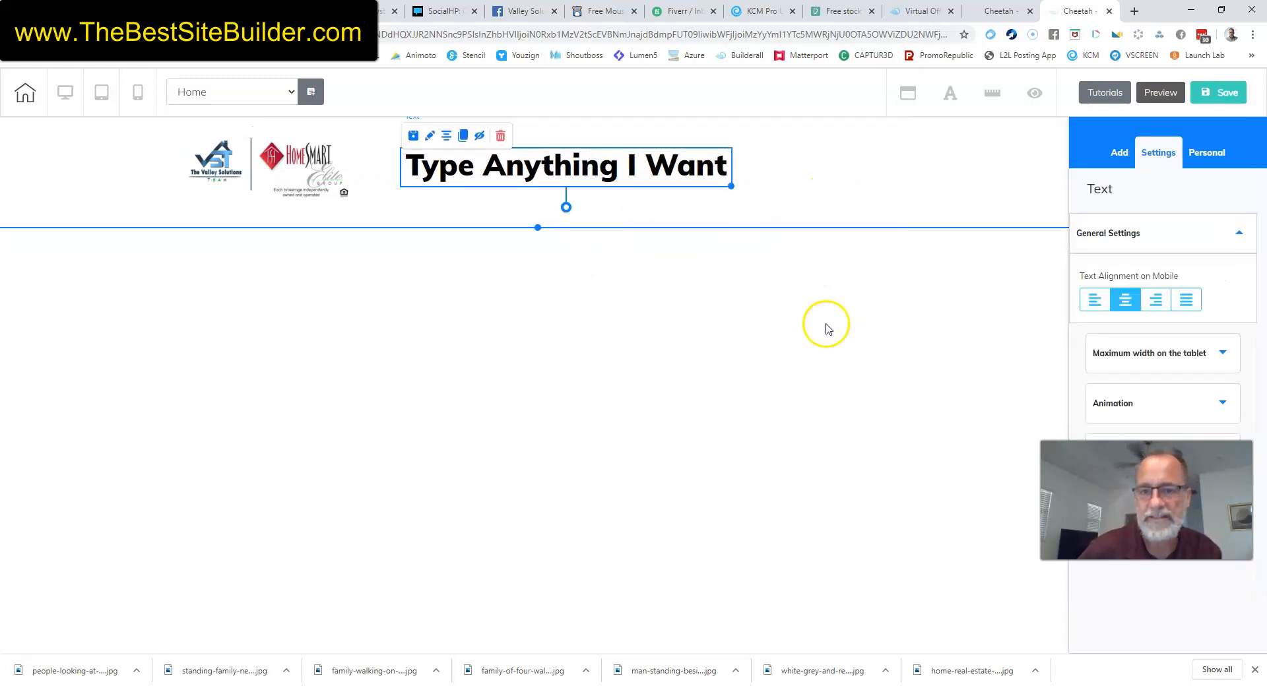
left_click(949, 167)
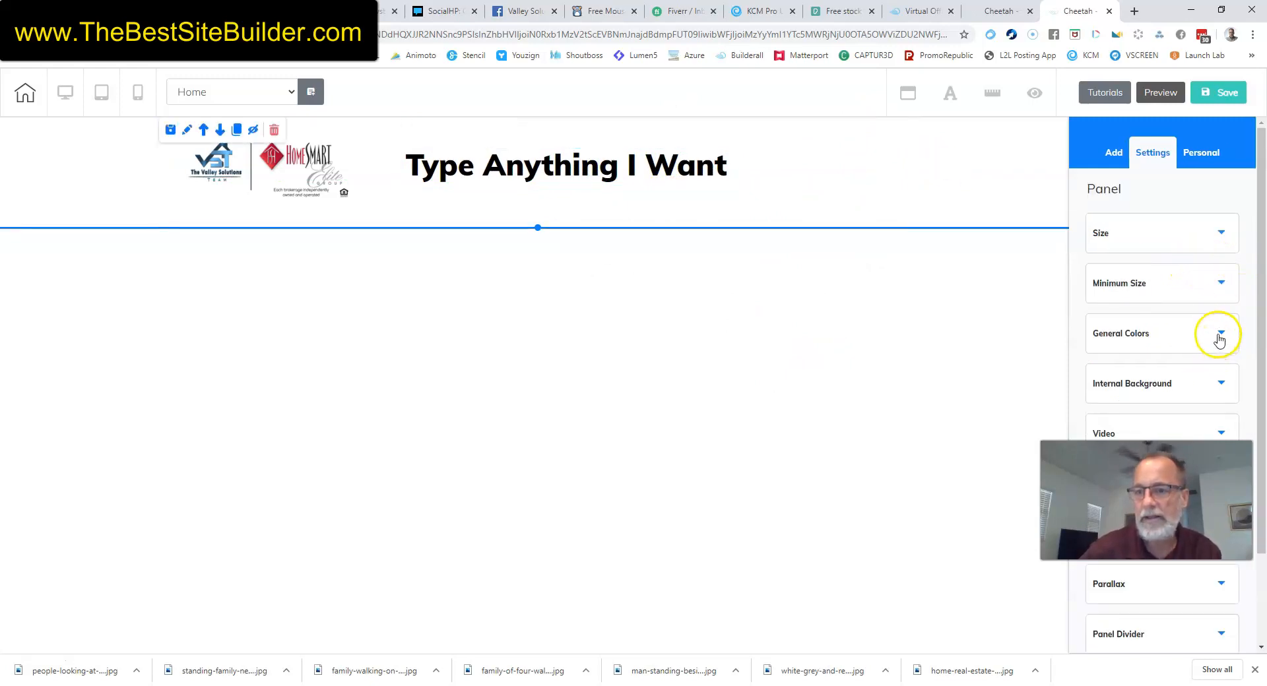
Set the header panel background to RGB 164, 82, 82 at 0.85 opacity.
left_click(1218, 336)
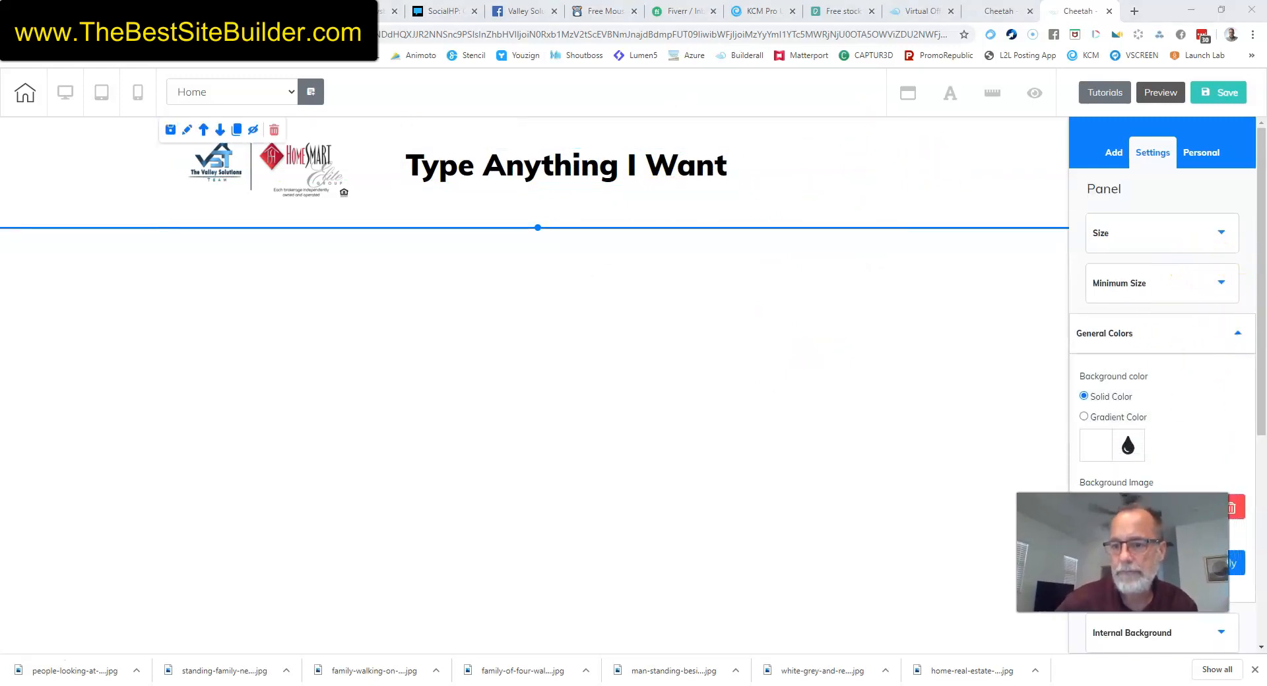
left_click(1099, 456)
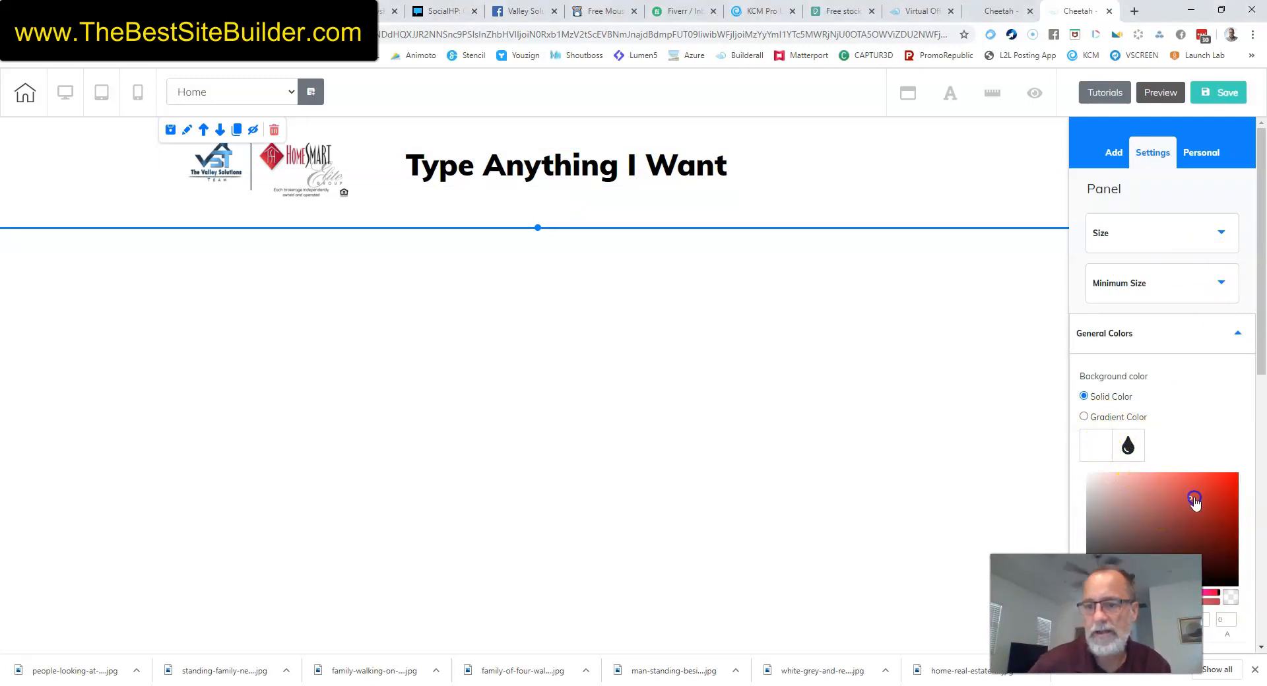
left_click(947, 168)
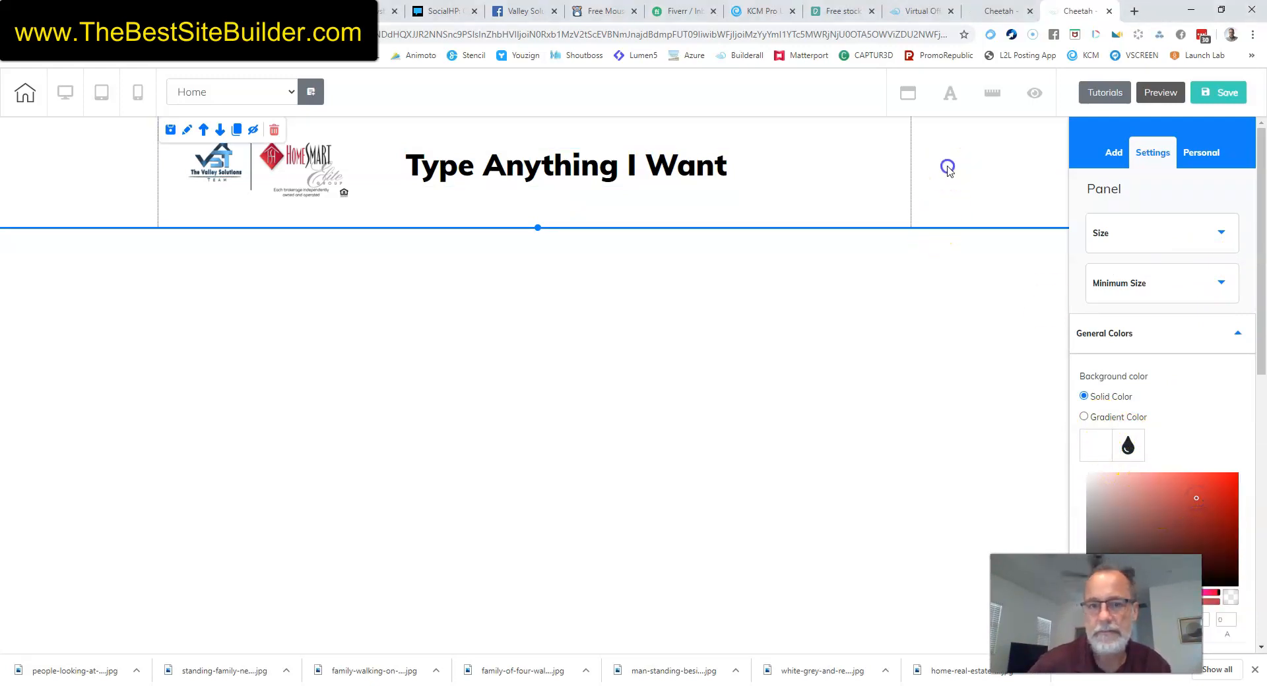
left_click(1129, 446)
scroll(1125, 442, "down", 5)
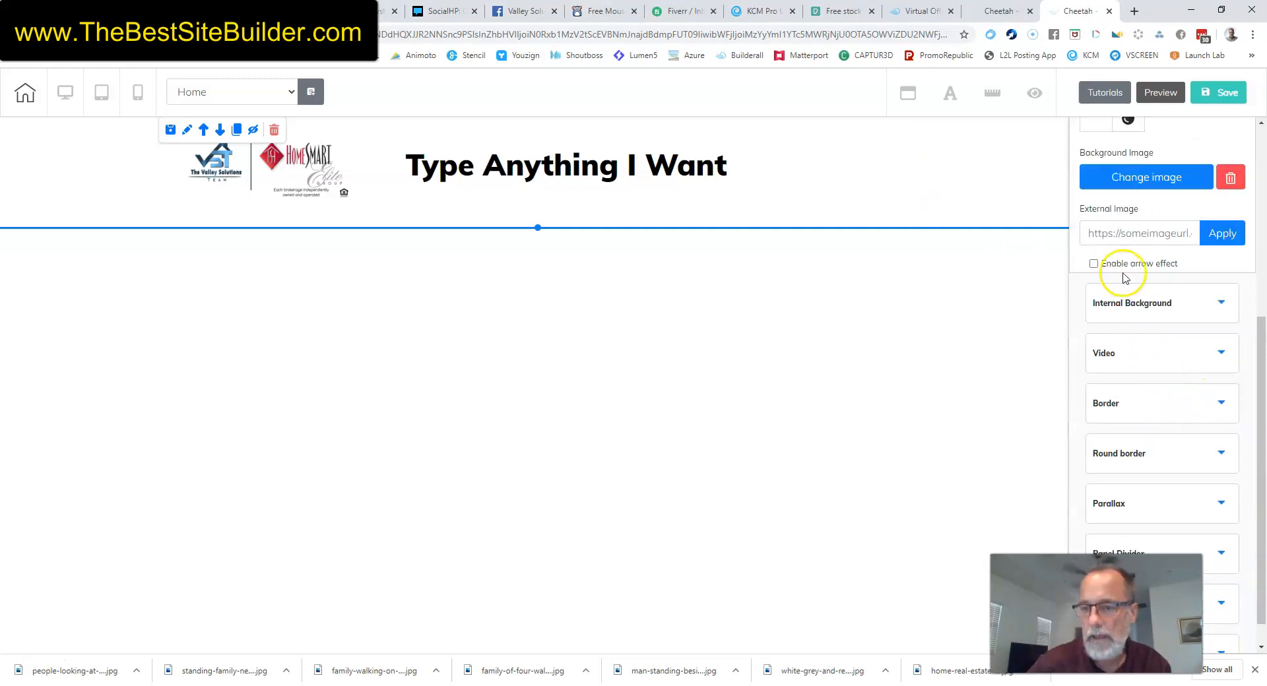
scroll(1106, 268, "up", 2)
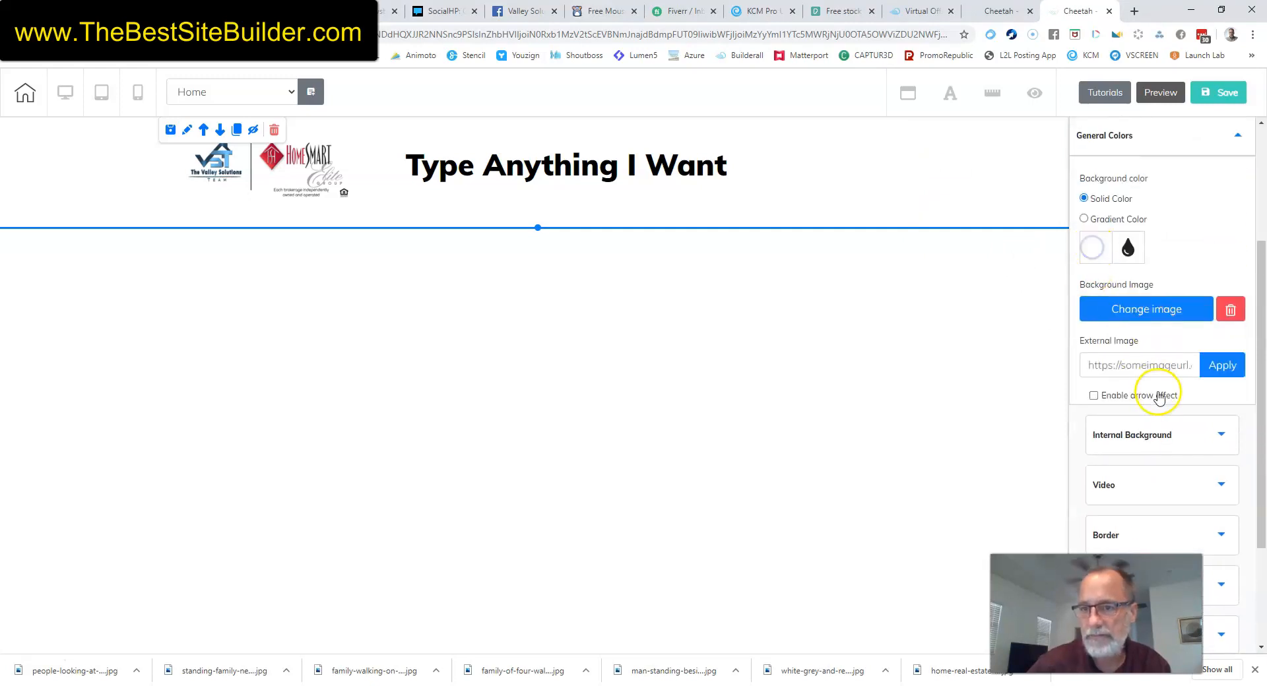
left_click(1162, 318)
left_click_drag(1090, 409, 1198, 403)
Centre the 'Type Anything I Want' heading within its container.
left_click(774, 313)
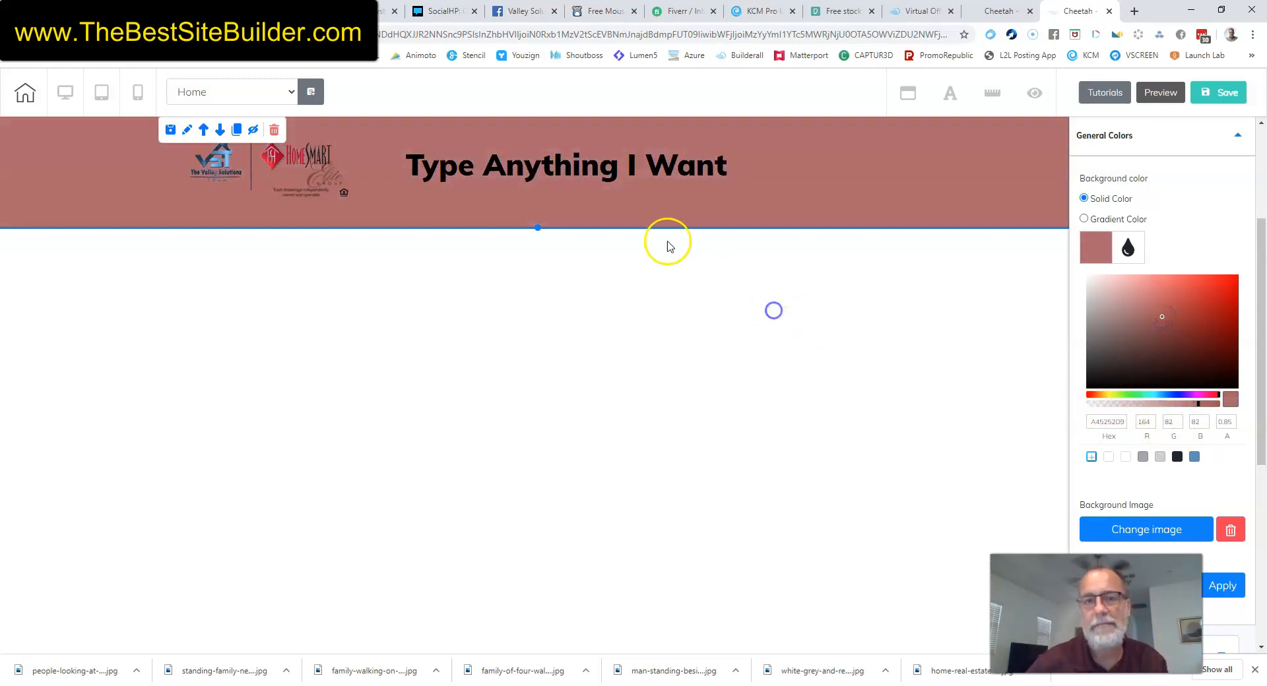
left_click(963, 161)
left_click(531, 162)
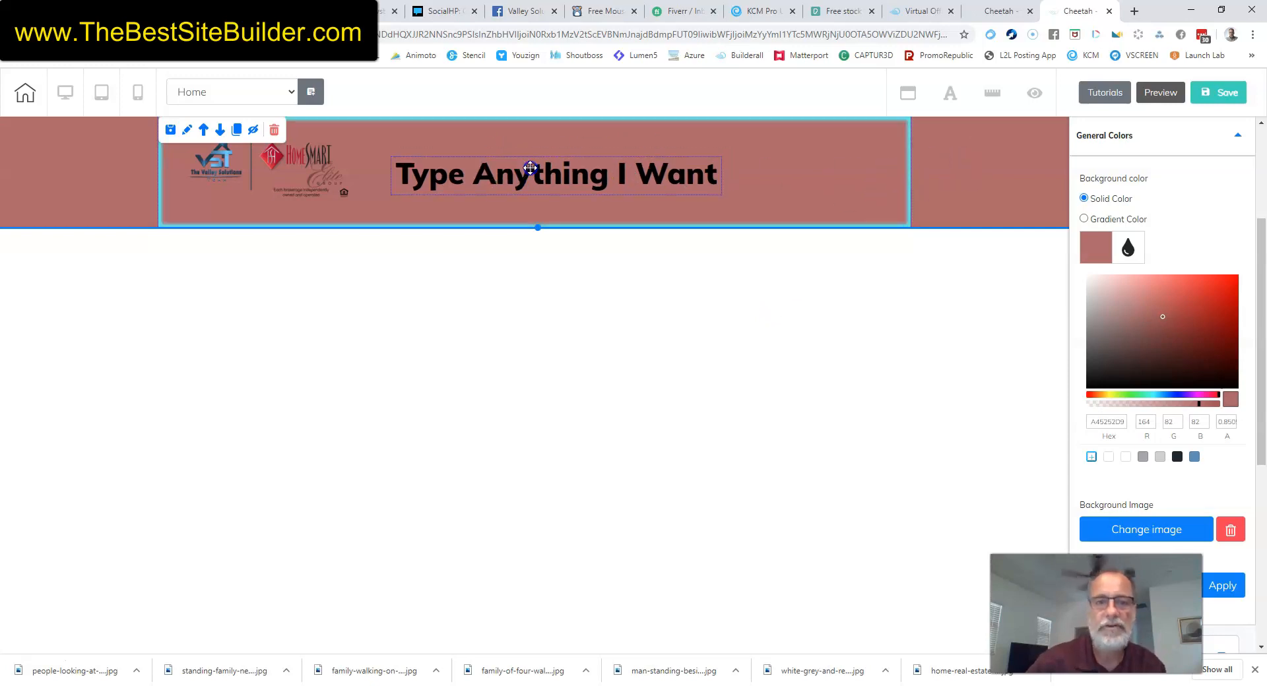
left_click(626, 295)
left_click(861, 184)
left_click(479, 158)
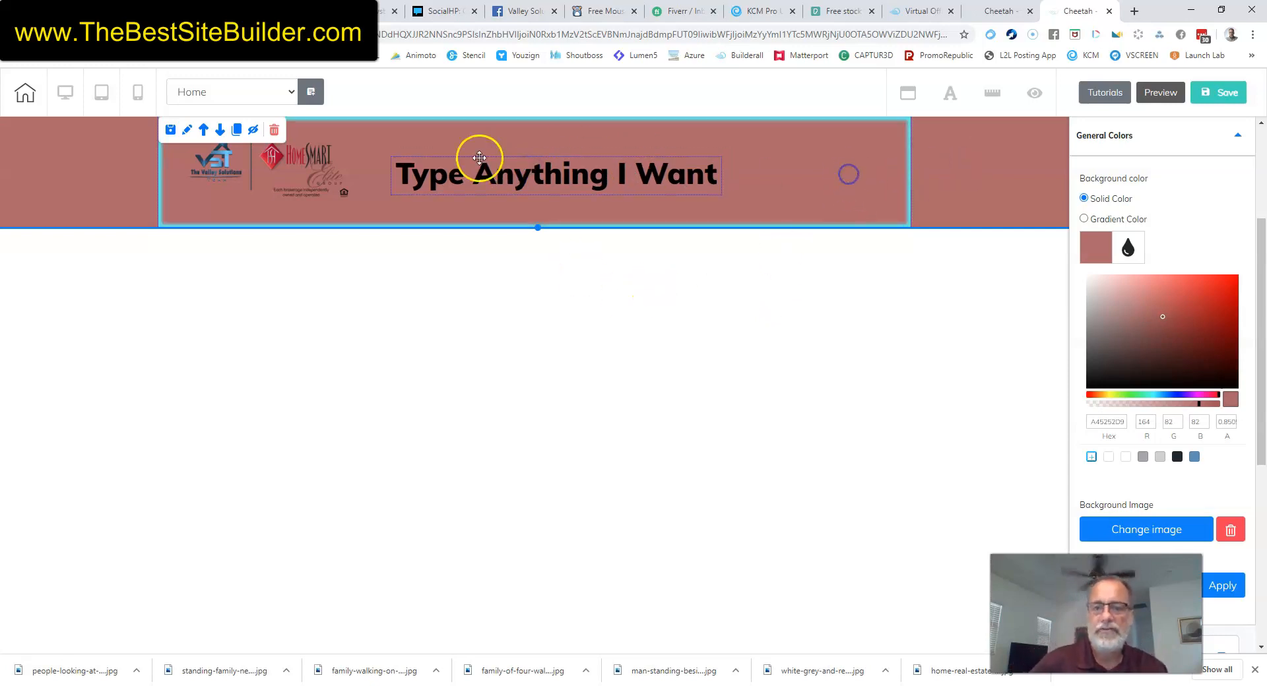
left_click(560, 184)
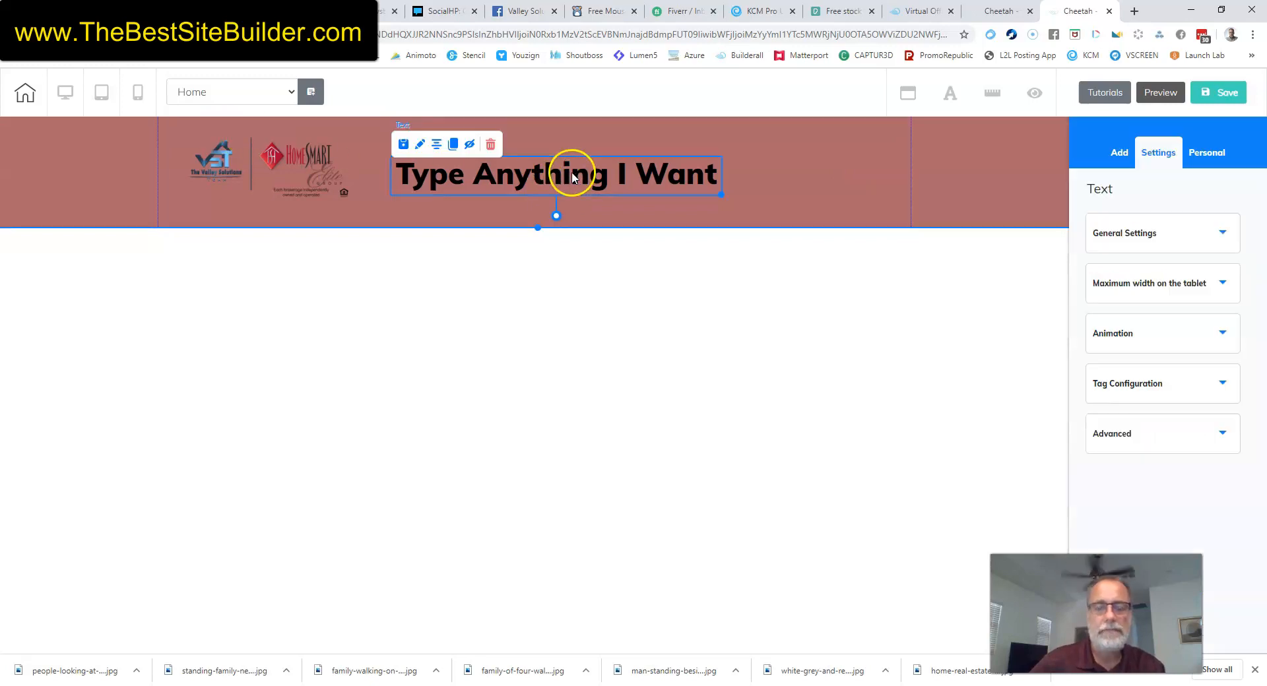
left_click(436, 146)
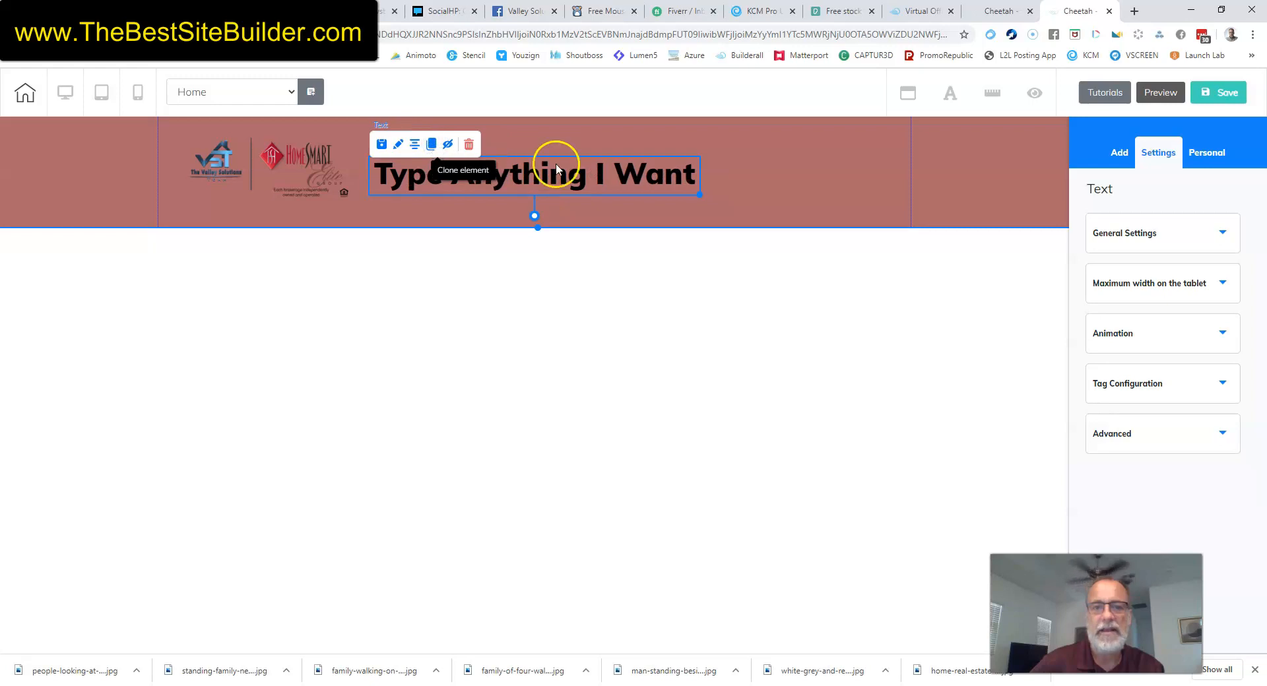
left_click(960, 182)
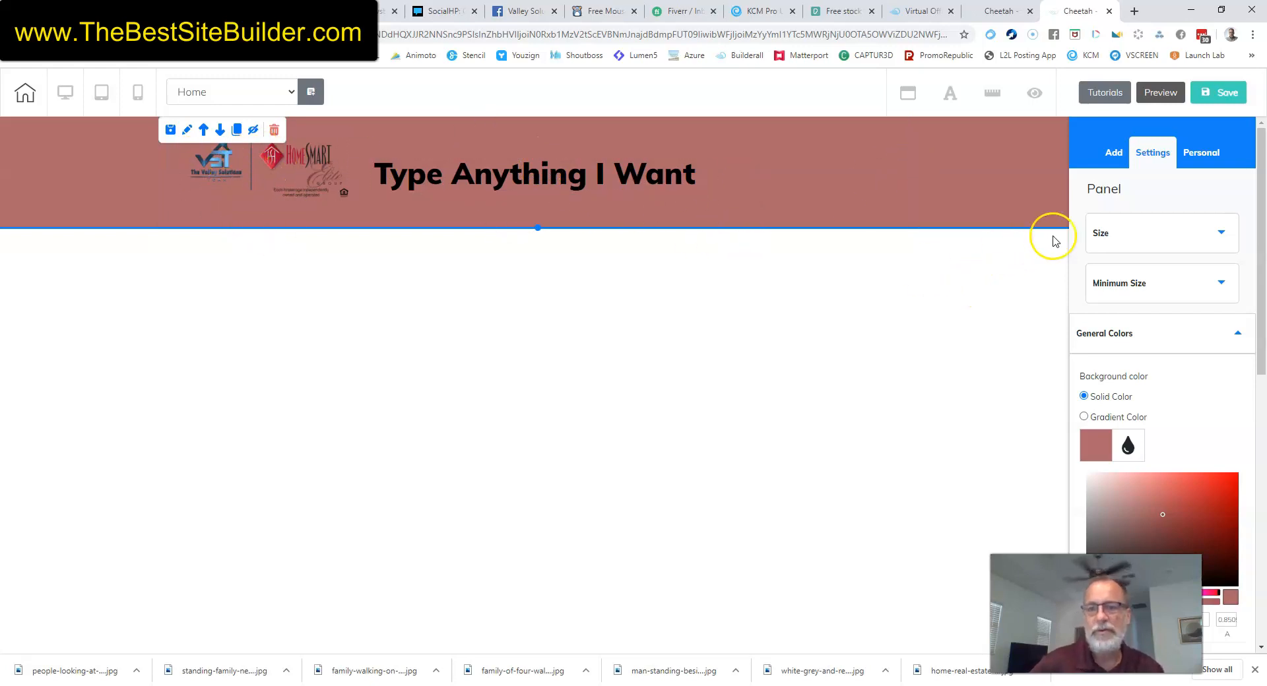
Open the panel library and return to the full list of panel categories.
left_click(1114, 155)
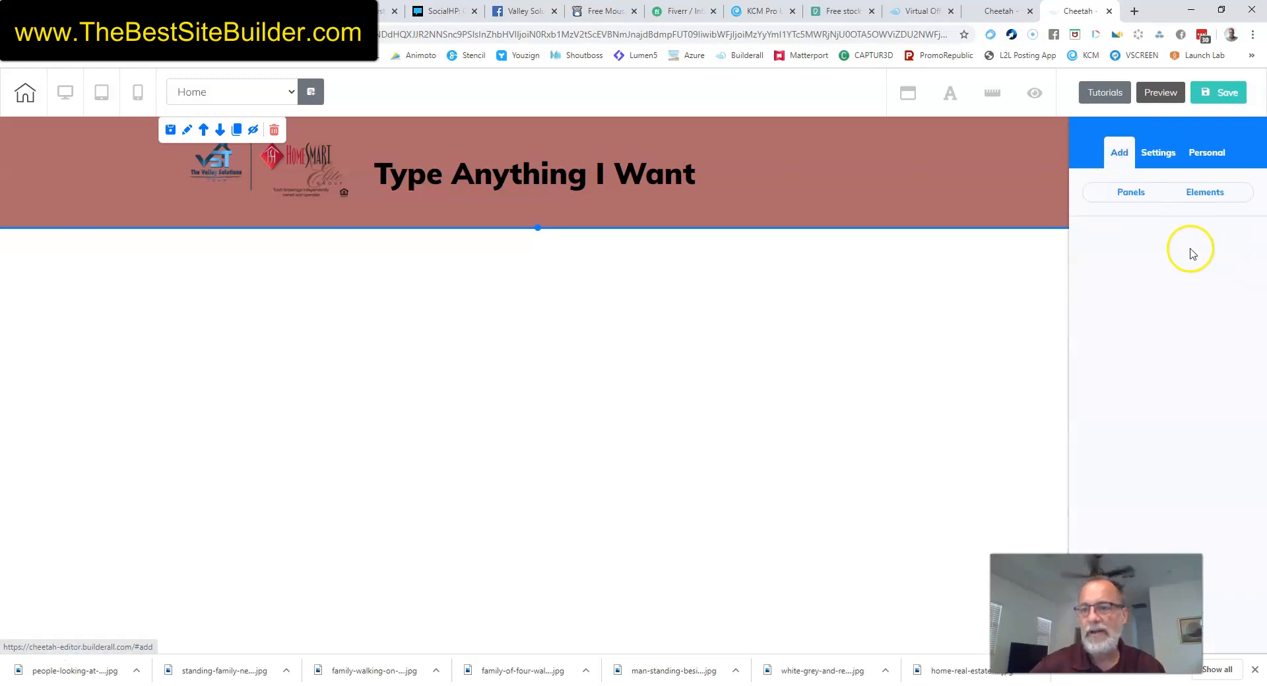
left_click(1129, 193)
scroll(1169, 297, "down", 1)
scroll(1167, 295, "up", 1)
left_click(1096, 238)
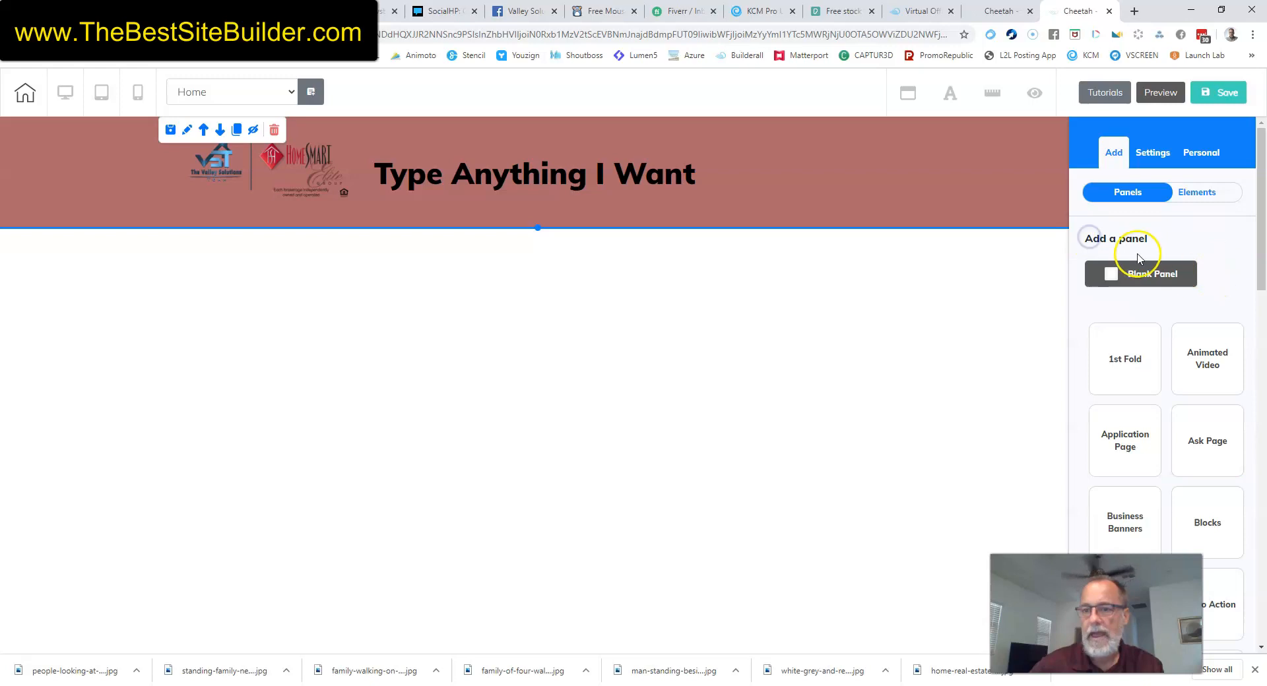
scroll(1134, 285, "down", 2)
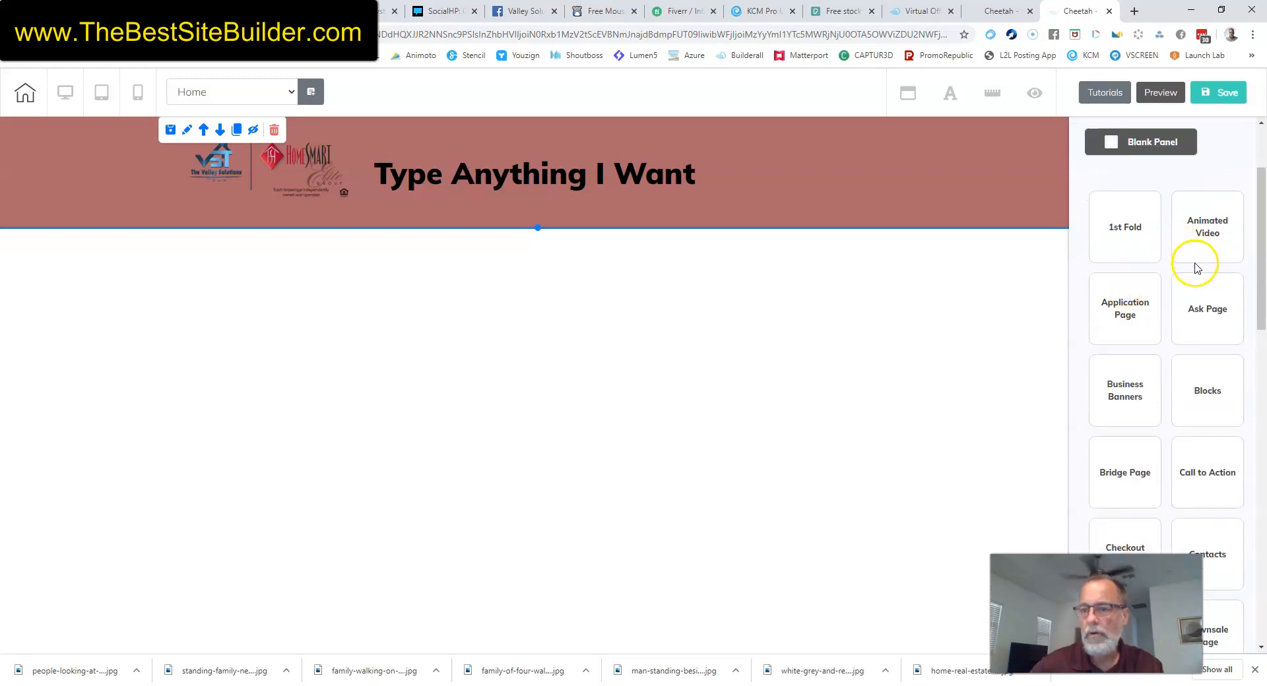
scroll(1161, 393, "down", 10)
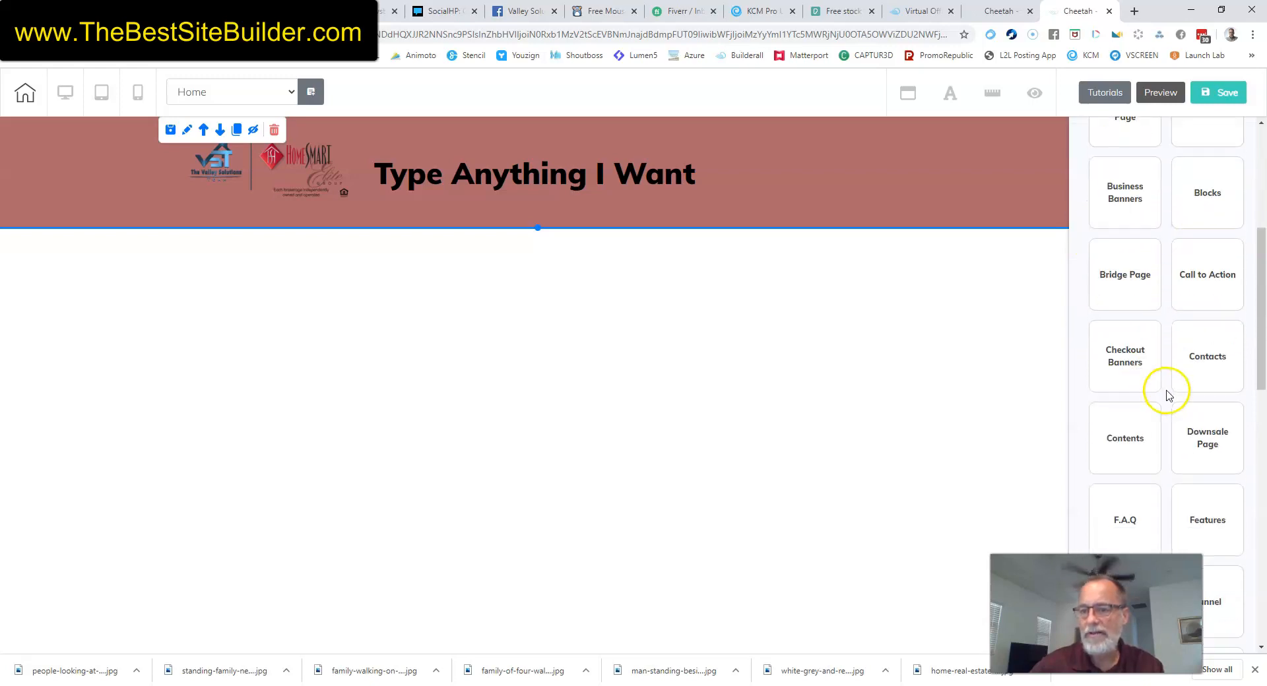
scroll(1199, 419, "up", 12)
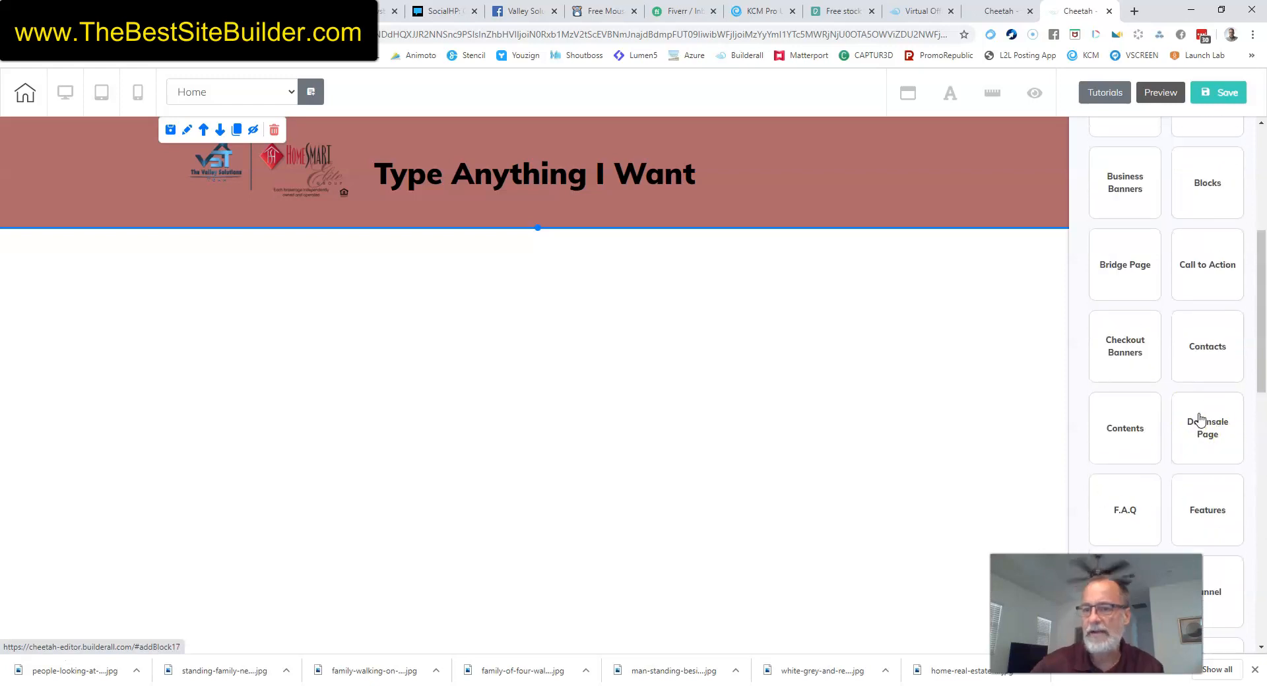
Browse the 1st Fold hero designs, such as Crossfit, Functional Training and Personal Trainer.
left_click(1125, 284)
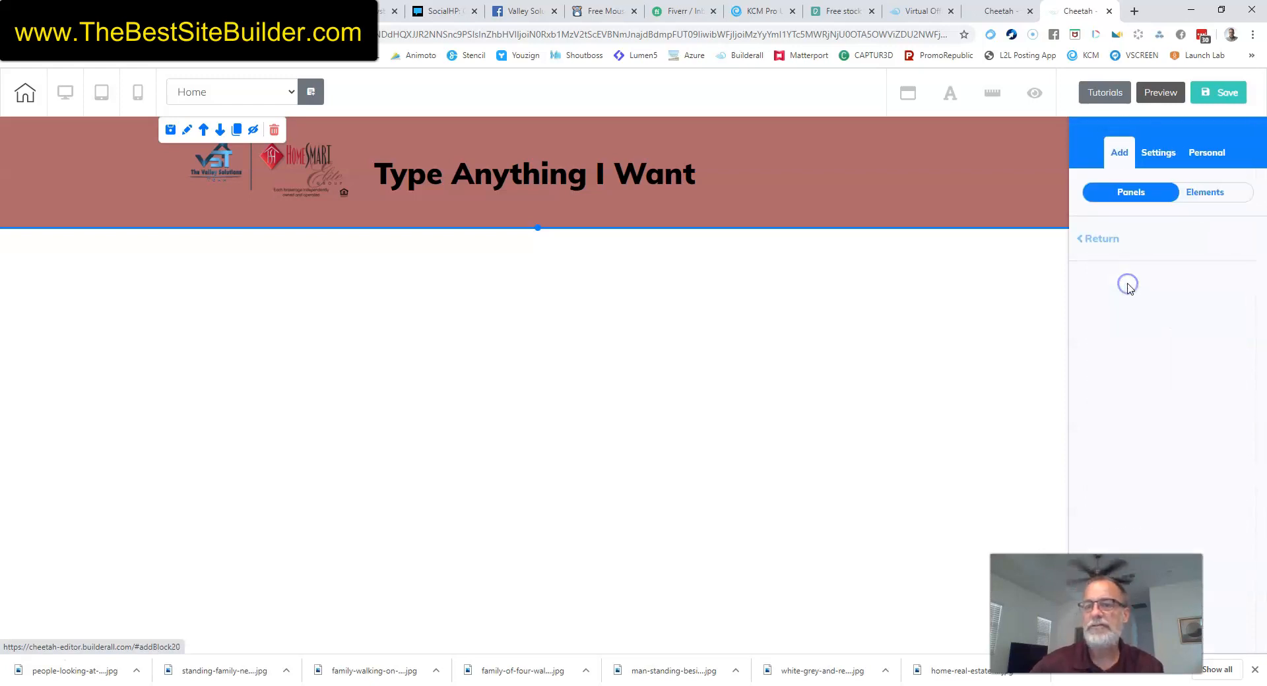
scroll(1202, 353, "down", 2)
scroll(1202, 353, "down", 11)
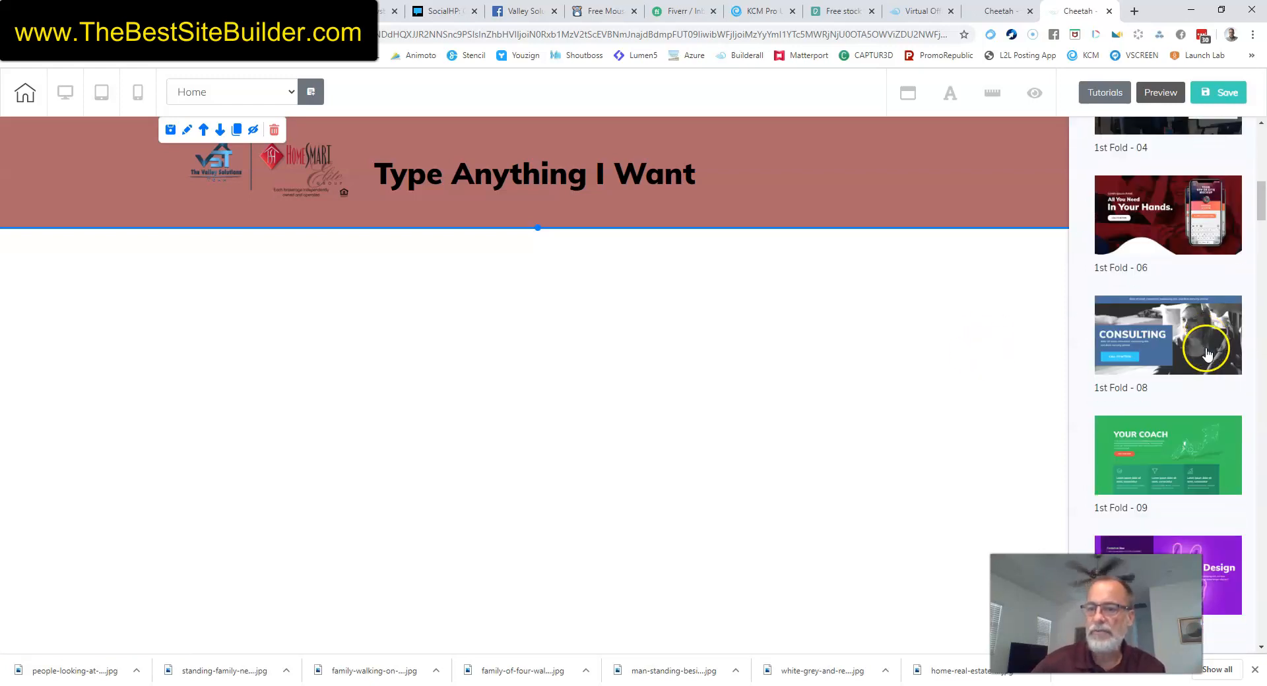
scroll(1202, 352, "down", 6)
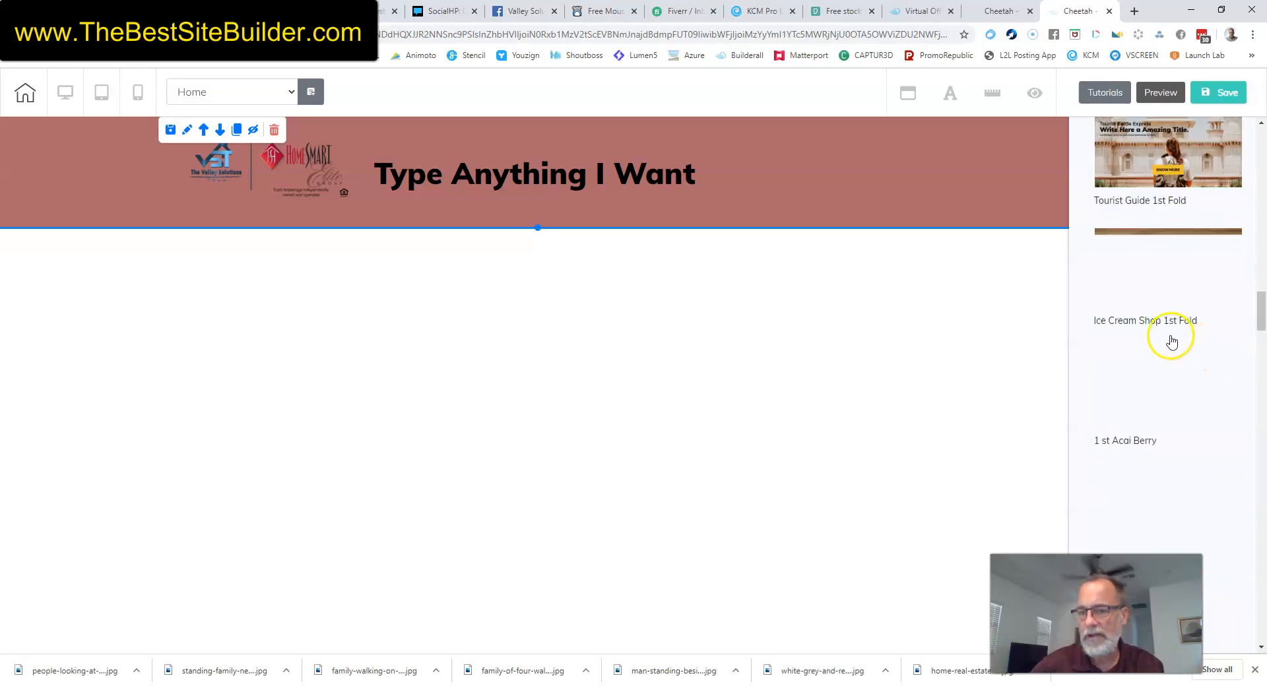
scroll(1192, 353, "down", 10)
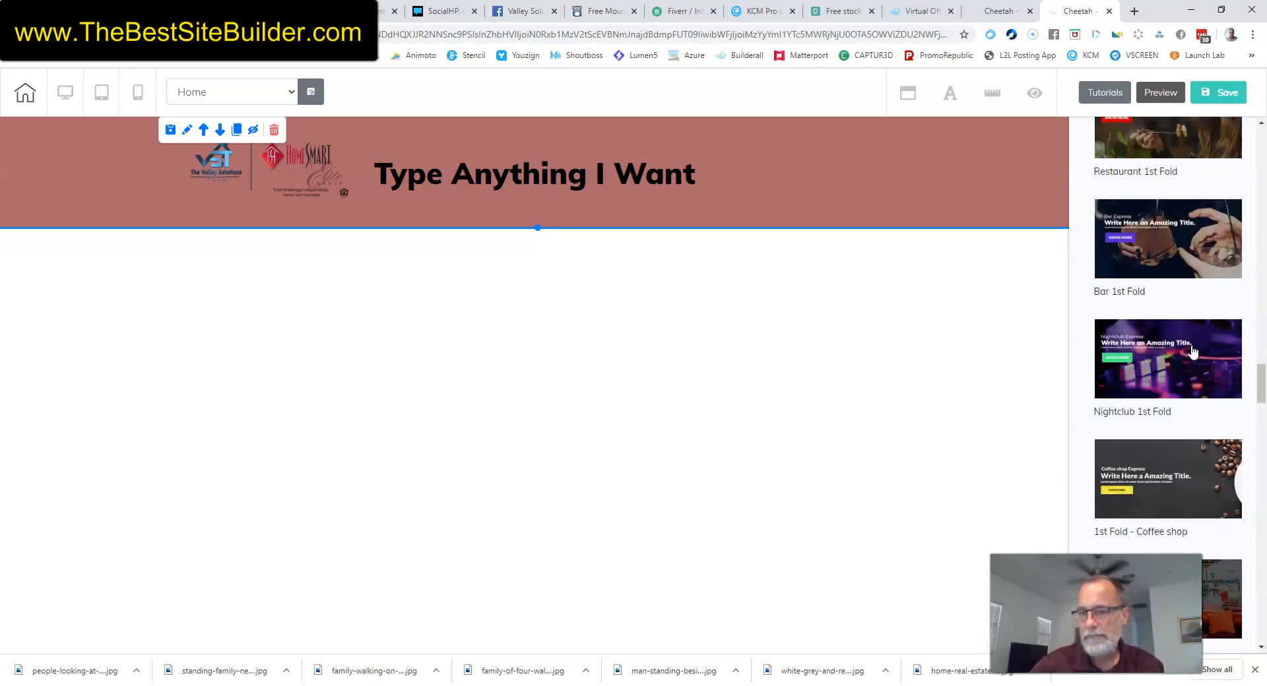
scroll(1192, 353, "down", 12)
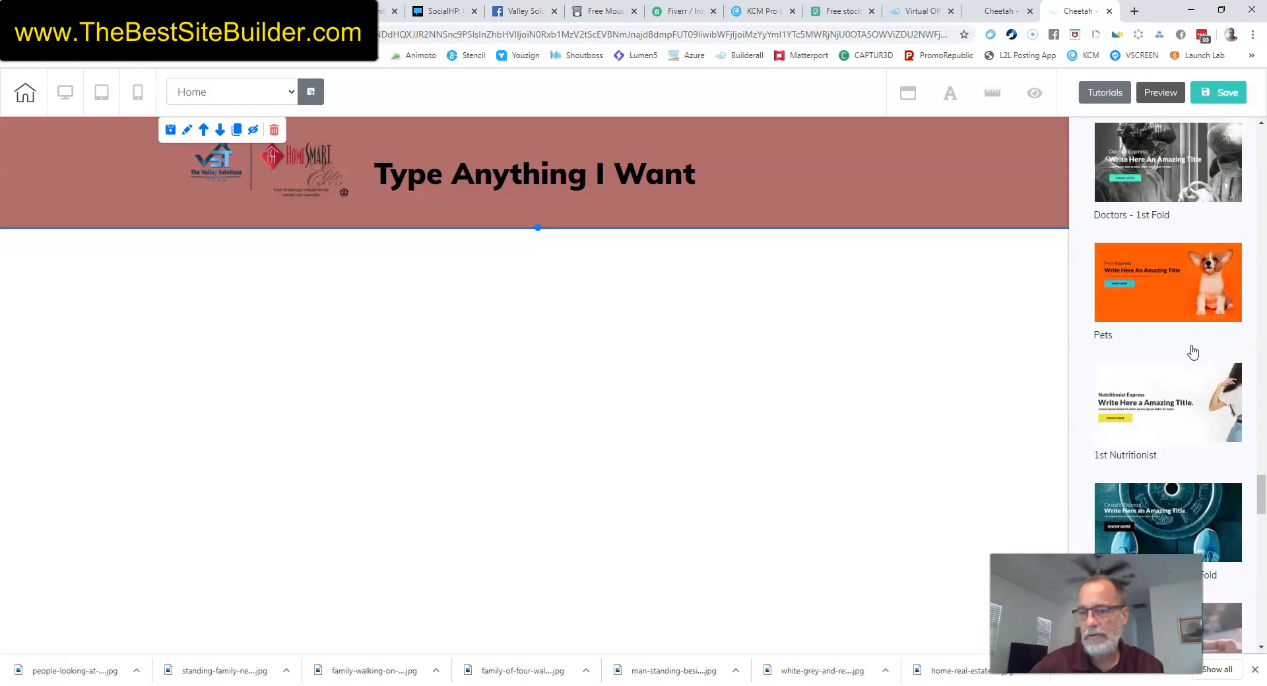
scroll(1192, 353, "up", 3)
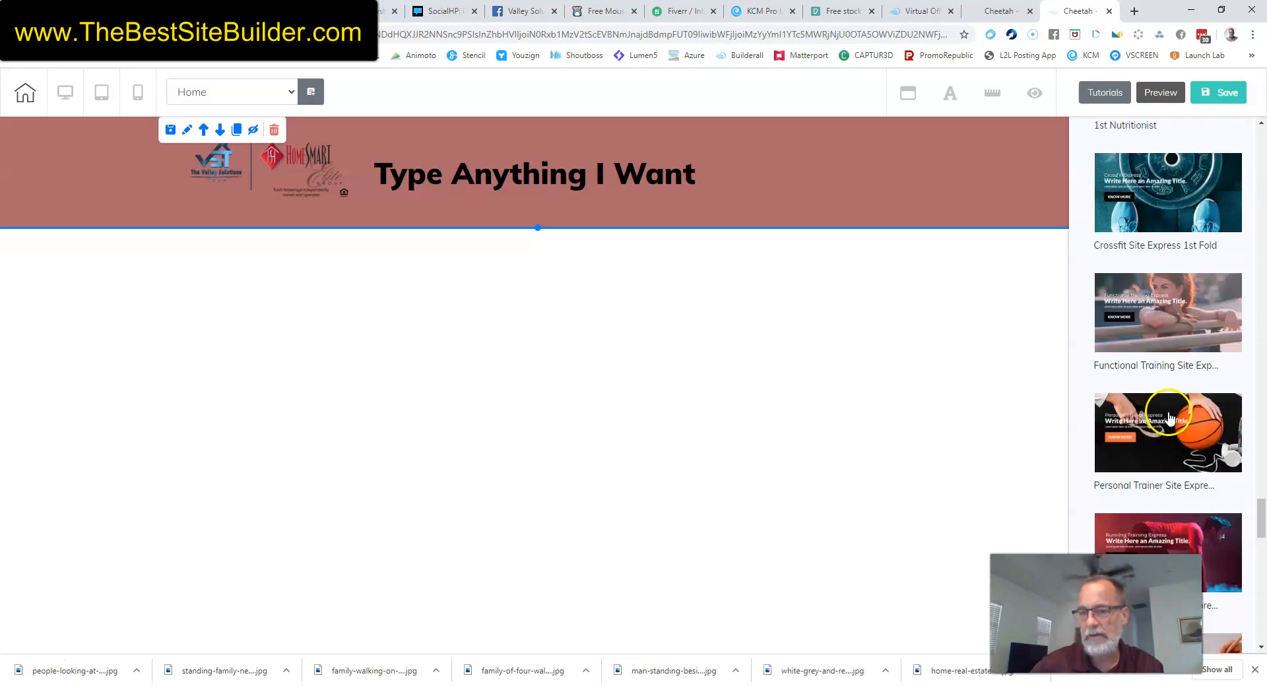
scroll(1168, 409, "down", 2)
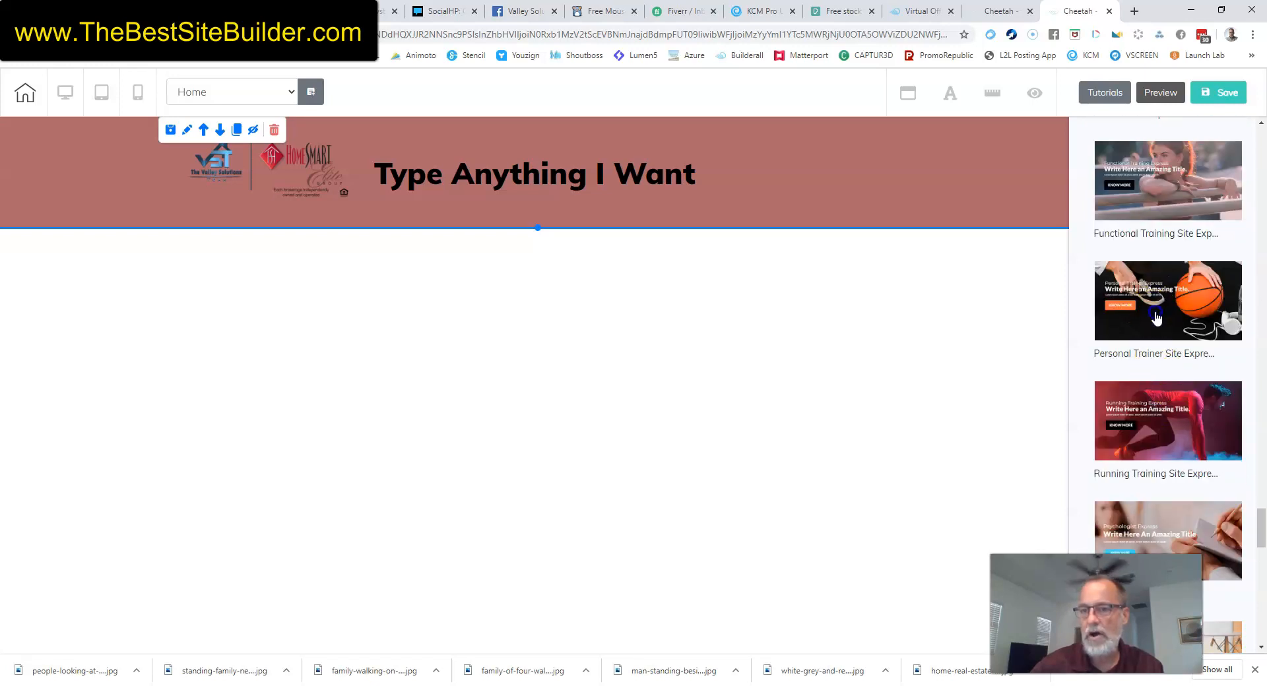
Add the Personal Trainer 1st Fold panel with the basketball photo below the header.
left_click(1156, 319)
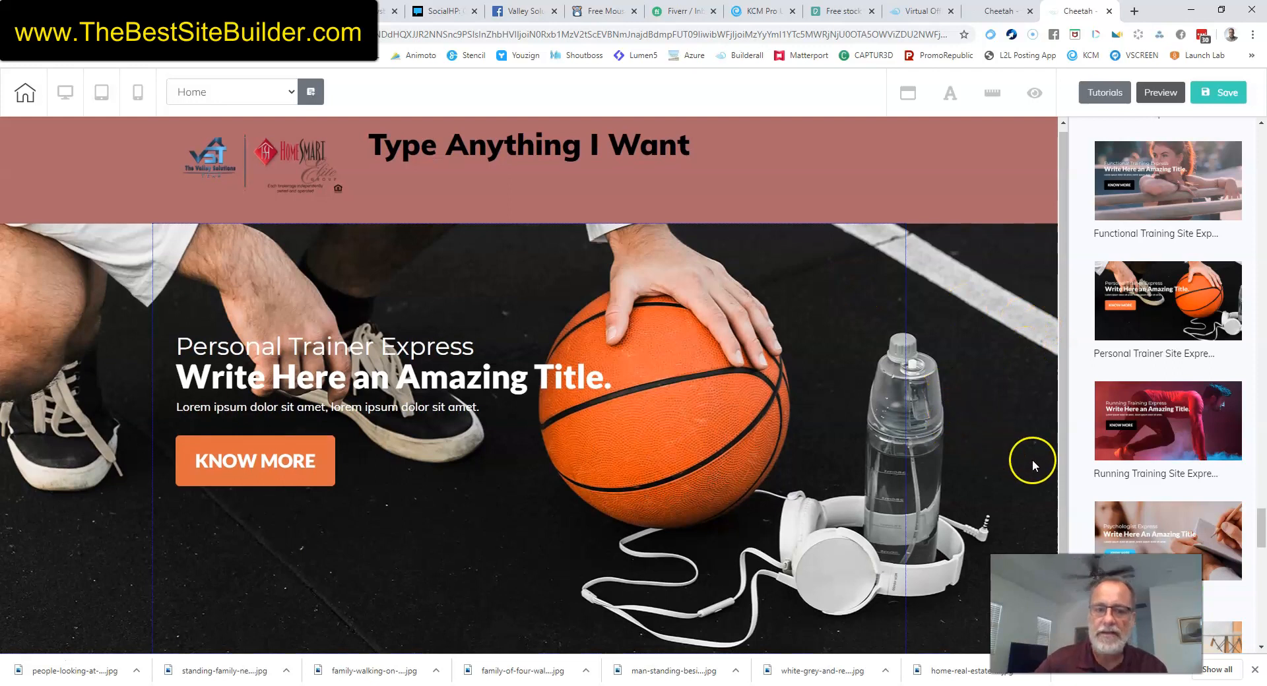
left_click(980, 314)
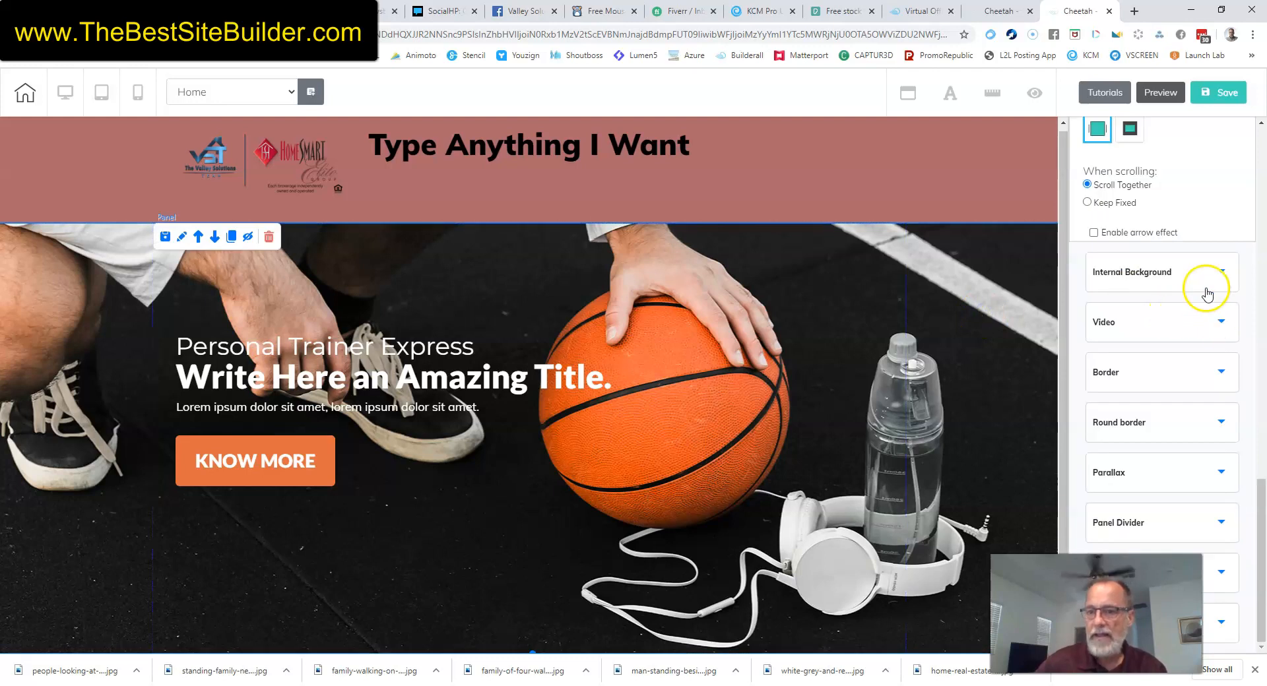
scroll(1221, 369, "up", 3)
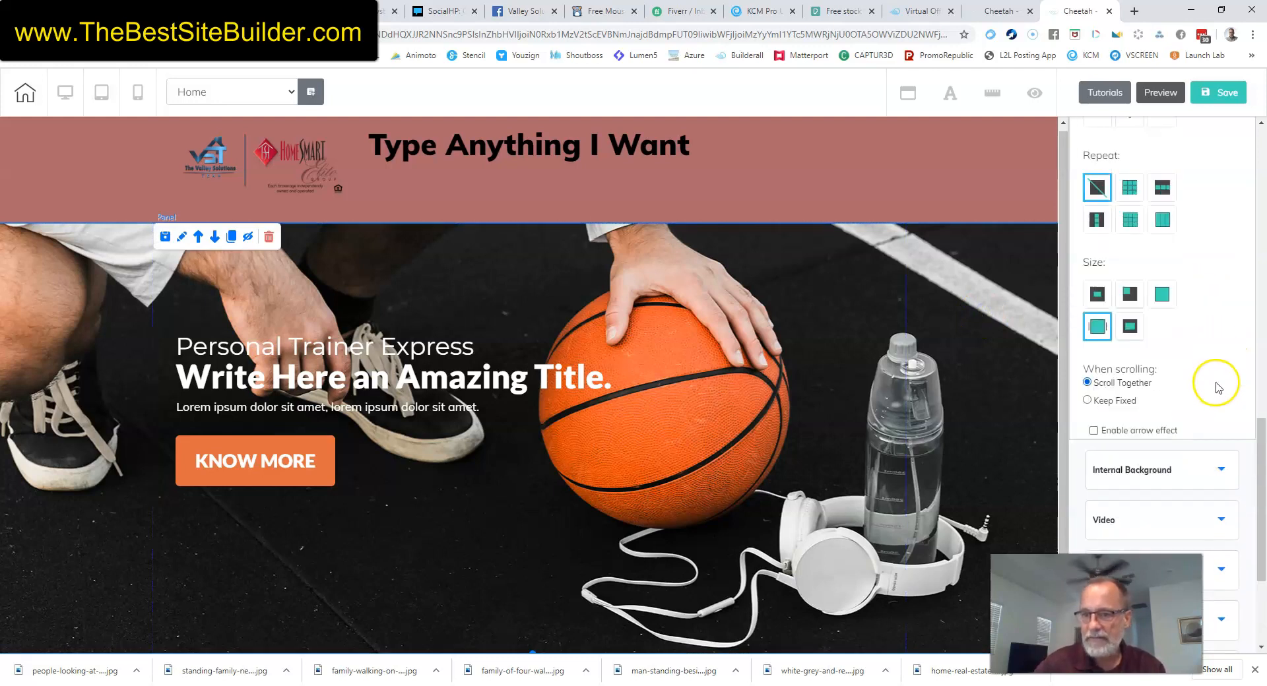
scroll(1188, 330, "up", 10)
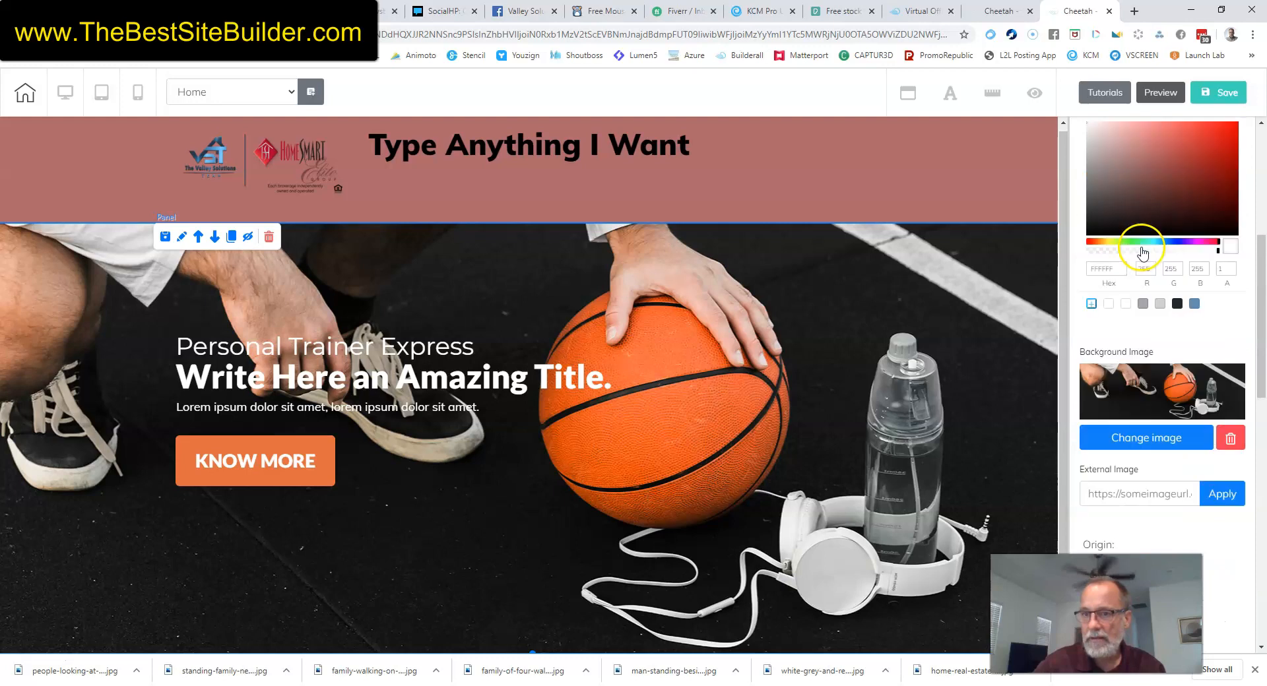
scroll(1142, 253, "up", 5)
Expand the hero panel's General Colors to reach its Background Image settings.
left_click(1238, 311)
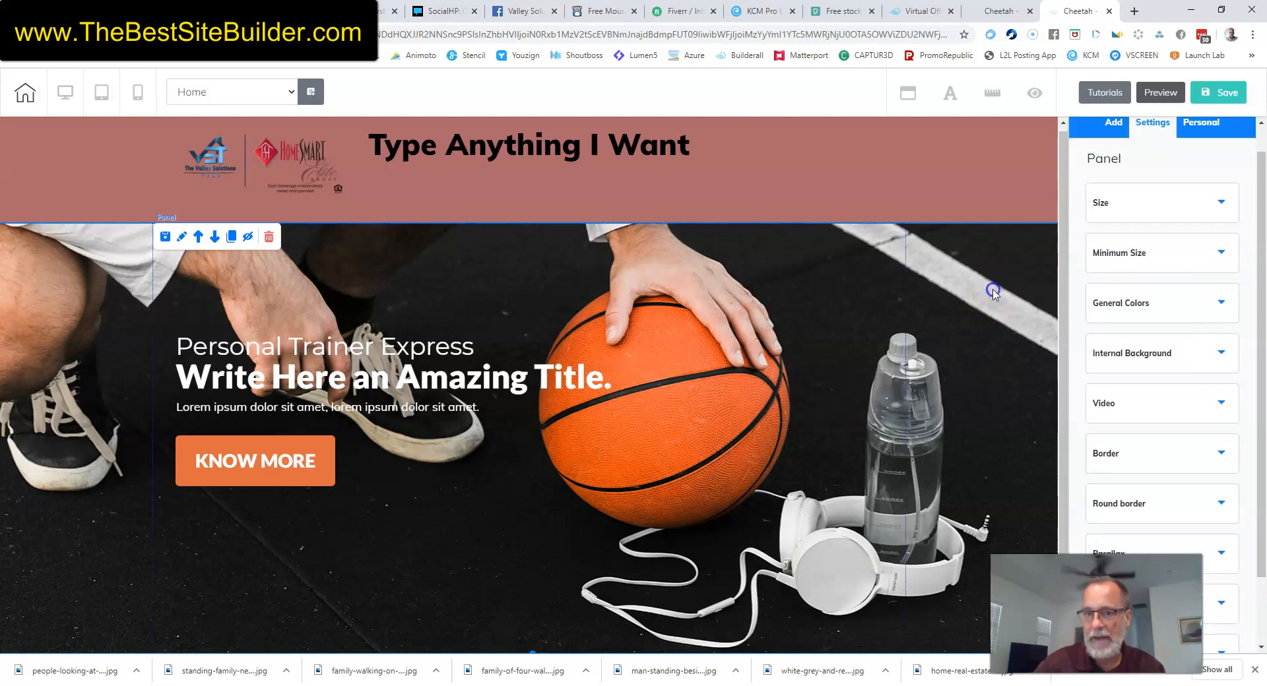
left_click(1222, 304)
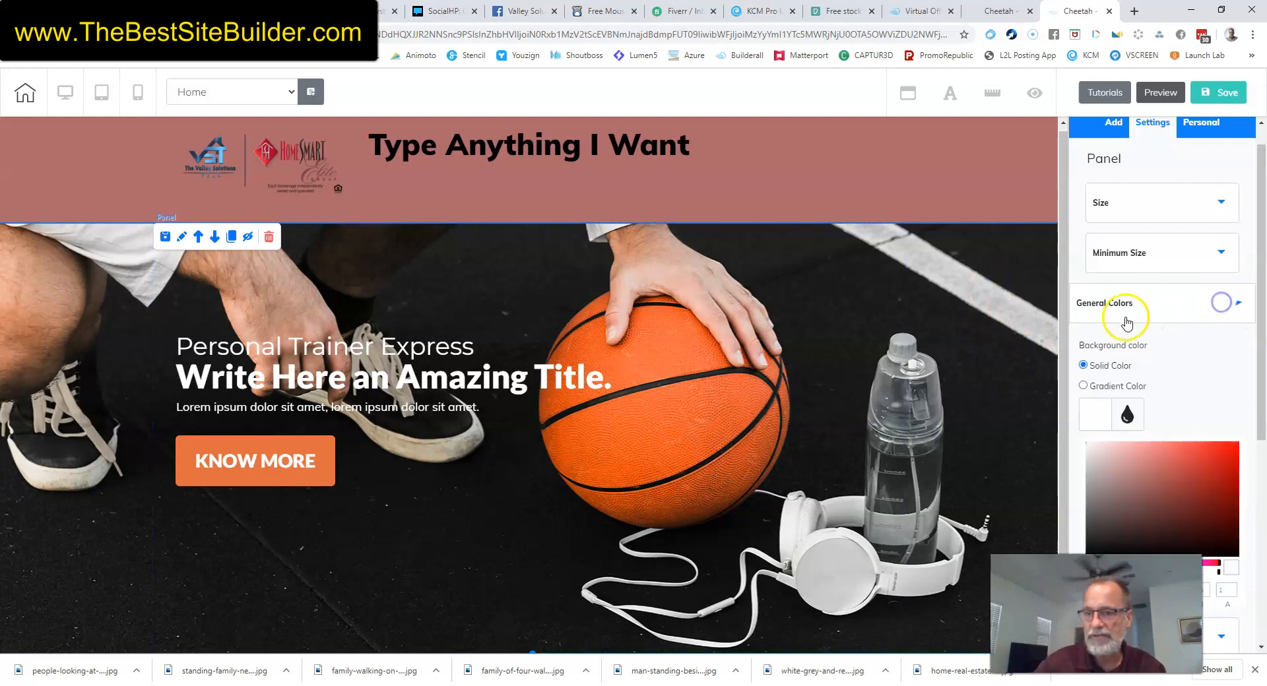
scroll(1208, 336, "down", 4)
scroll(1197, 346, "down", 3)
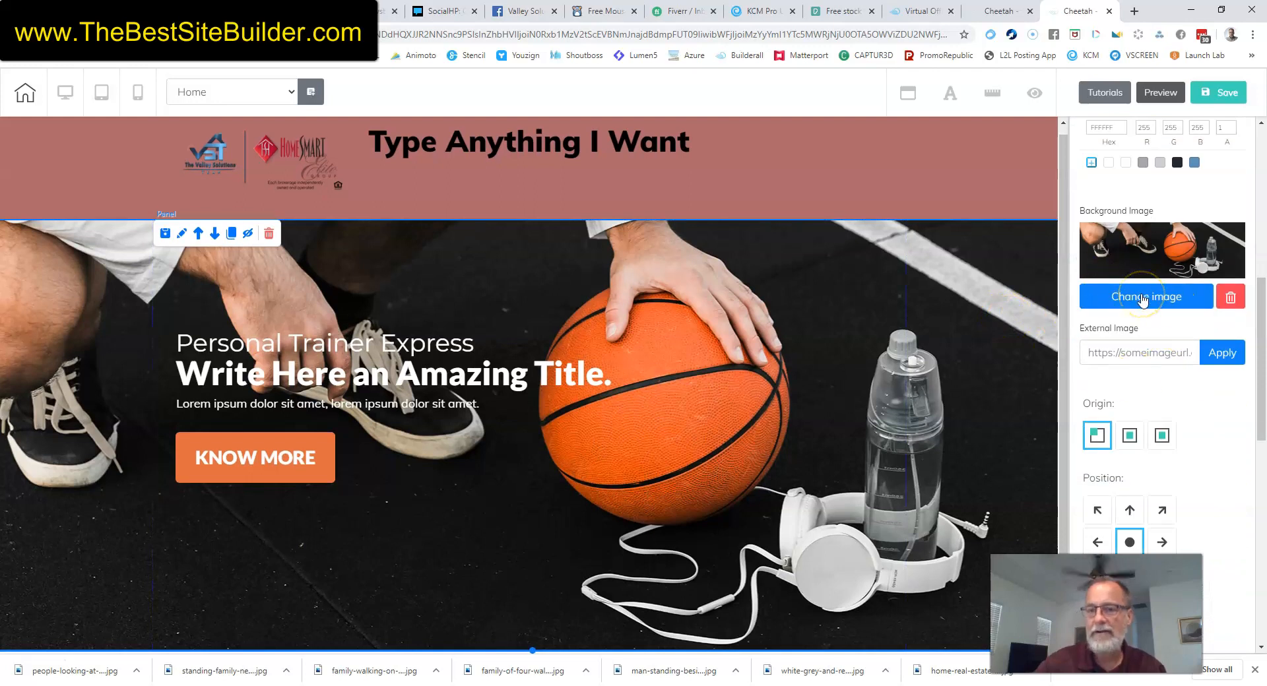
Replace the hero's basketball background with the 20191017_193154 night palm-tree photo from User files.
left_click(1142, 299)
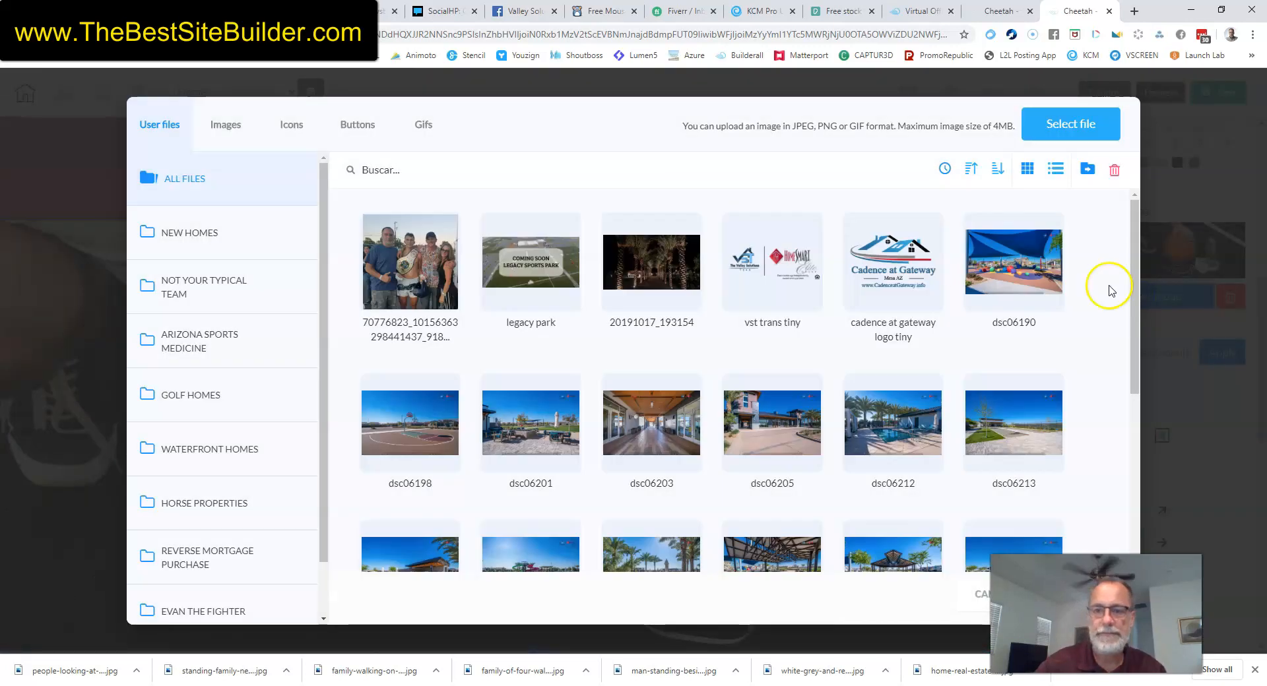
mouse_move(992, 264)
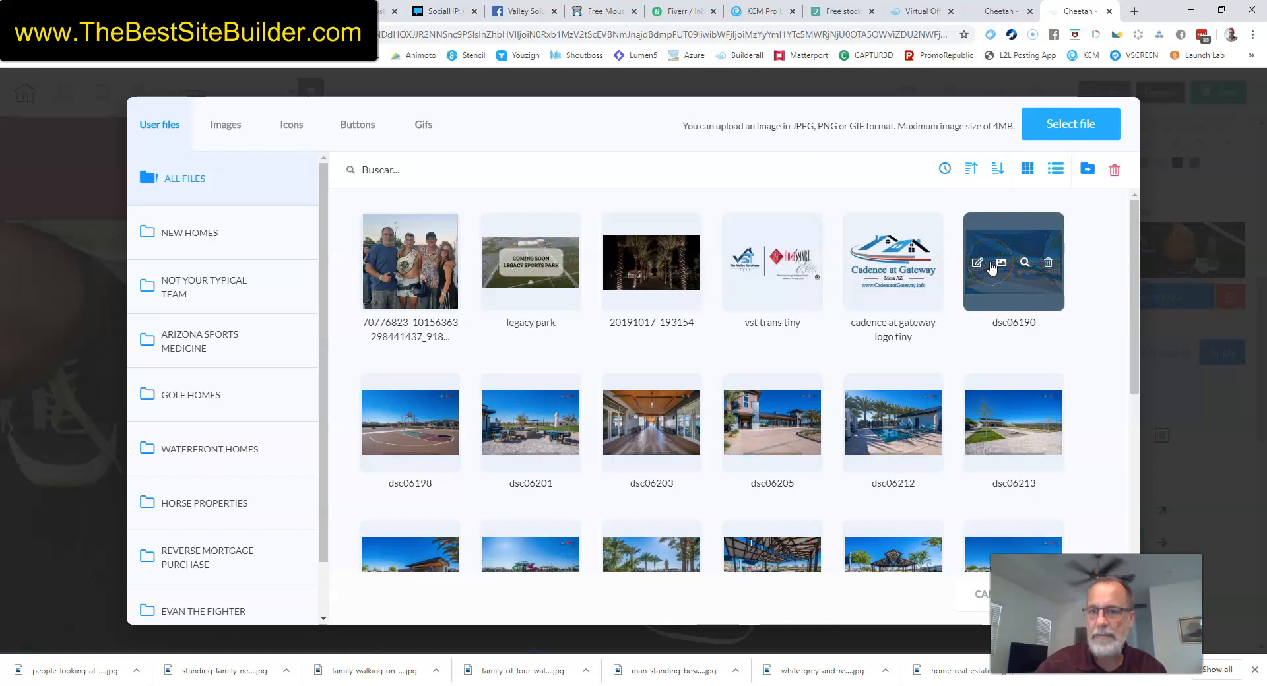
left_click(675, 251)
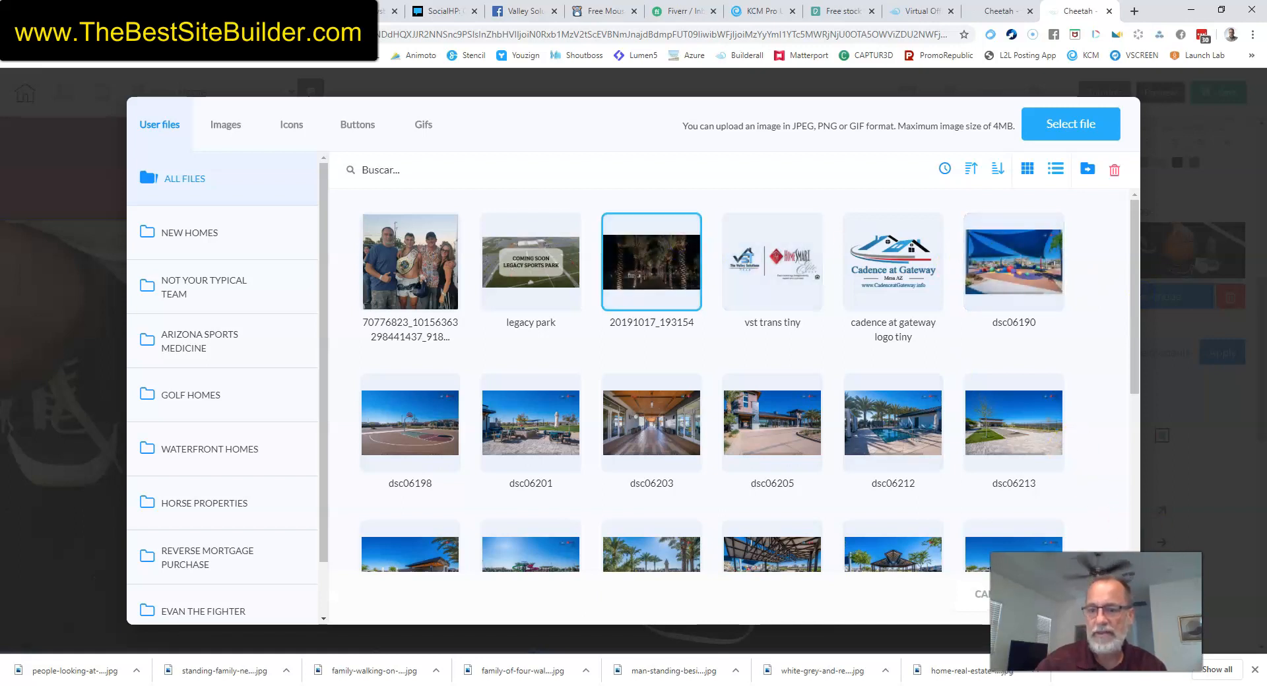
left_click(1082, 602)
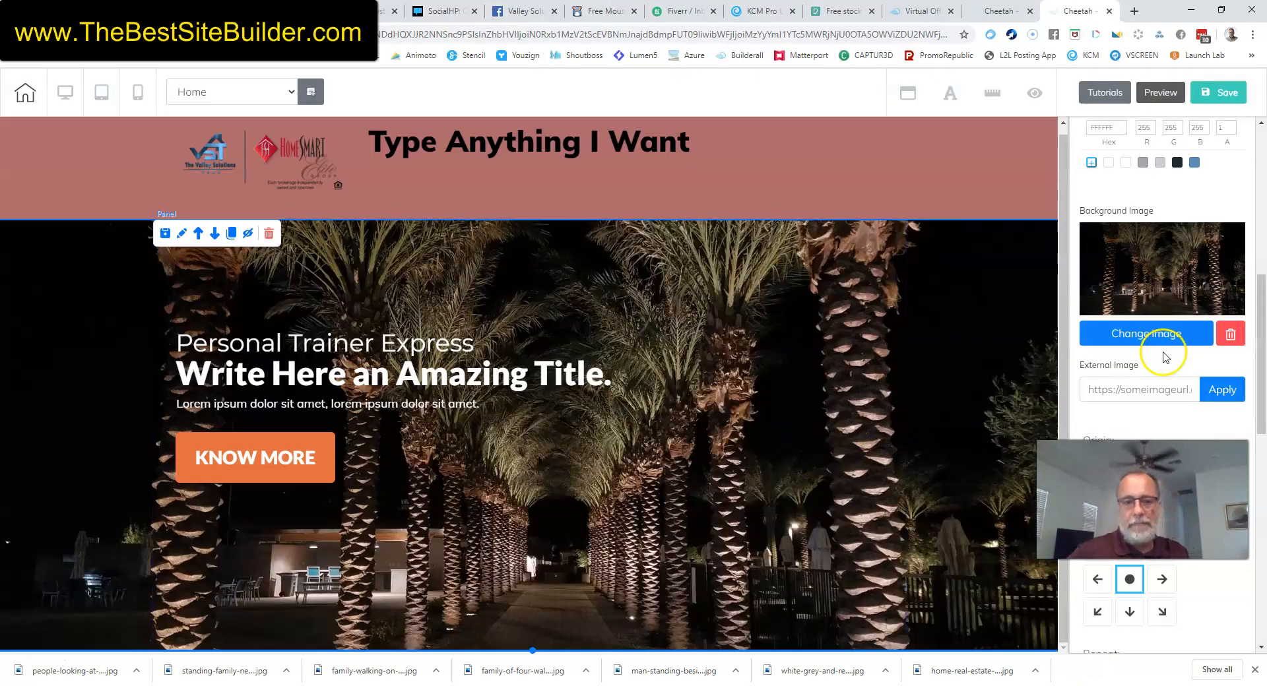
Edit the small hero heading to read 'PersType whateveiner Express'.
left_click(325, 345)
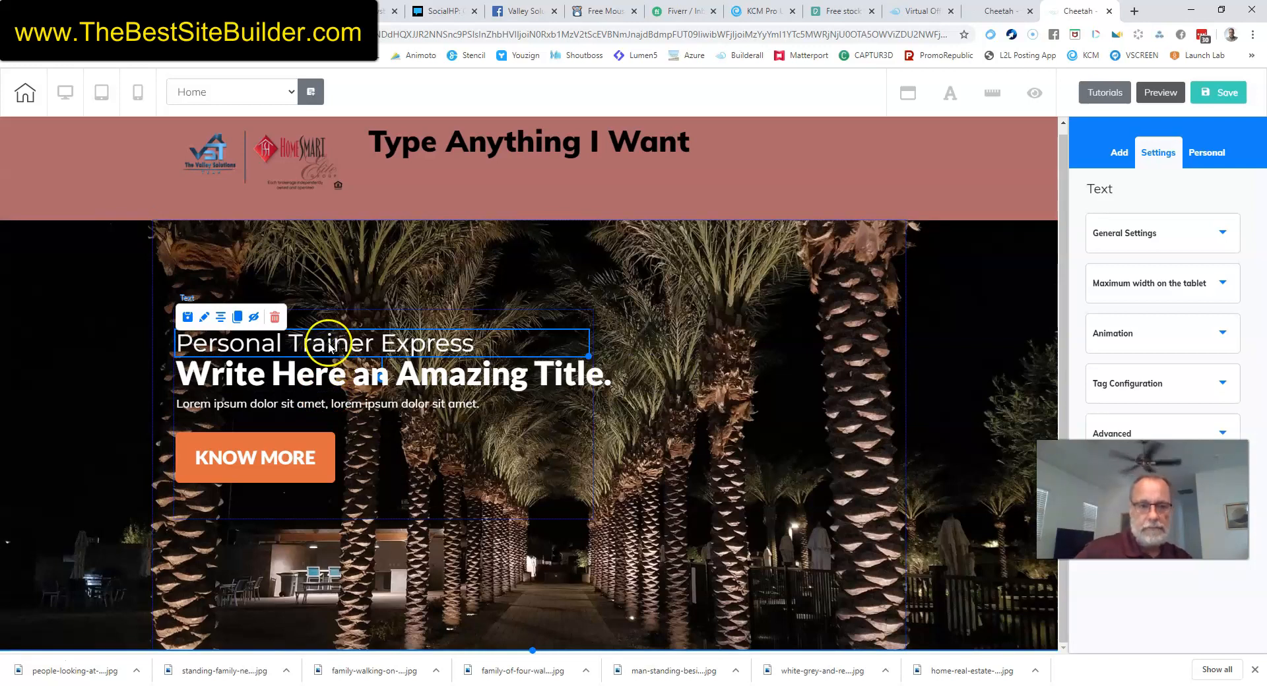
left_click(330, 345)
key("BackSpace")
key("BackSpace")
key("BackSpace")
key("BackSpace")
key("BackSpace")
key("BackSpace")
key("BackSpace")
key("BackSpace")
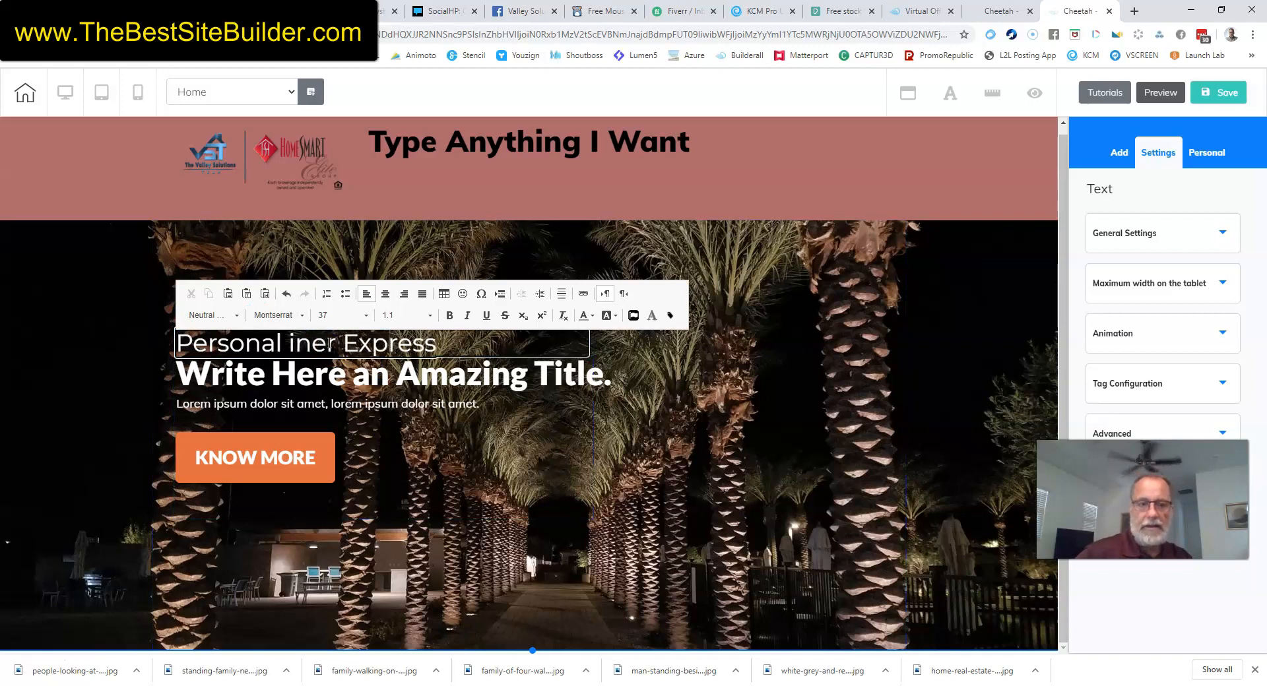
type("Type whateve")
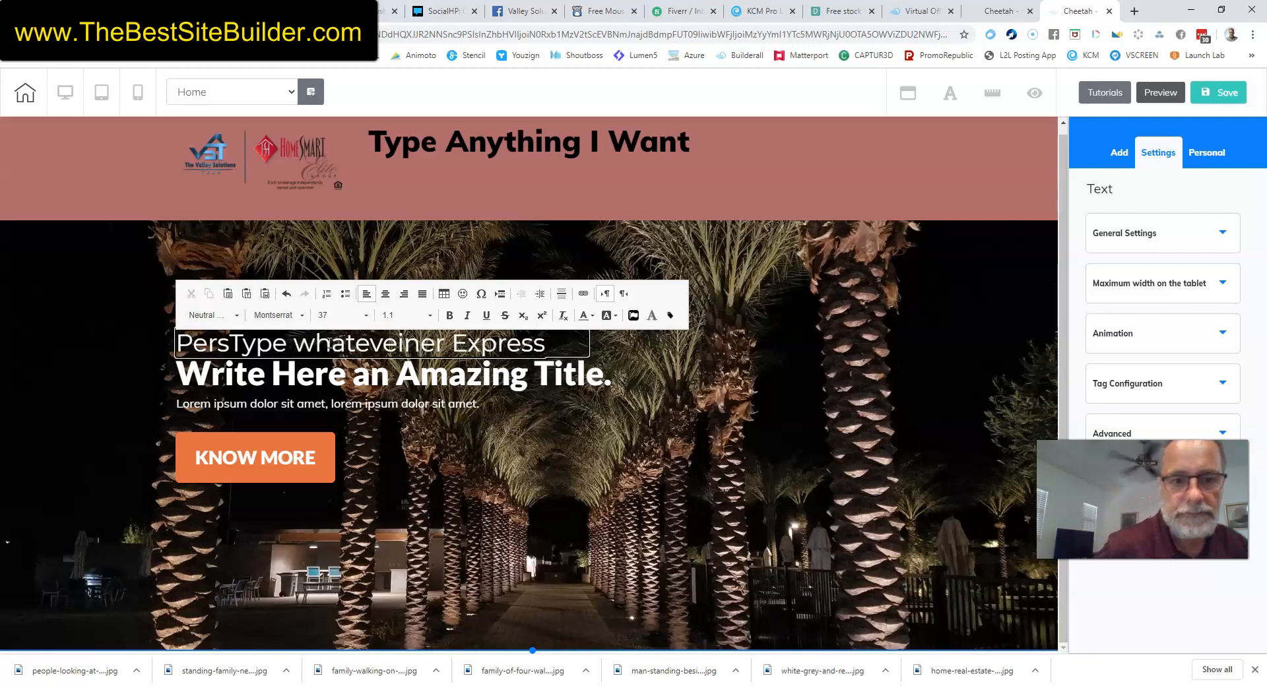
Trim the main hero title to 'Writen Amazing Title.' and finish editing.
left_click(368, 372)
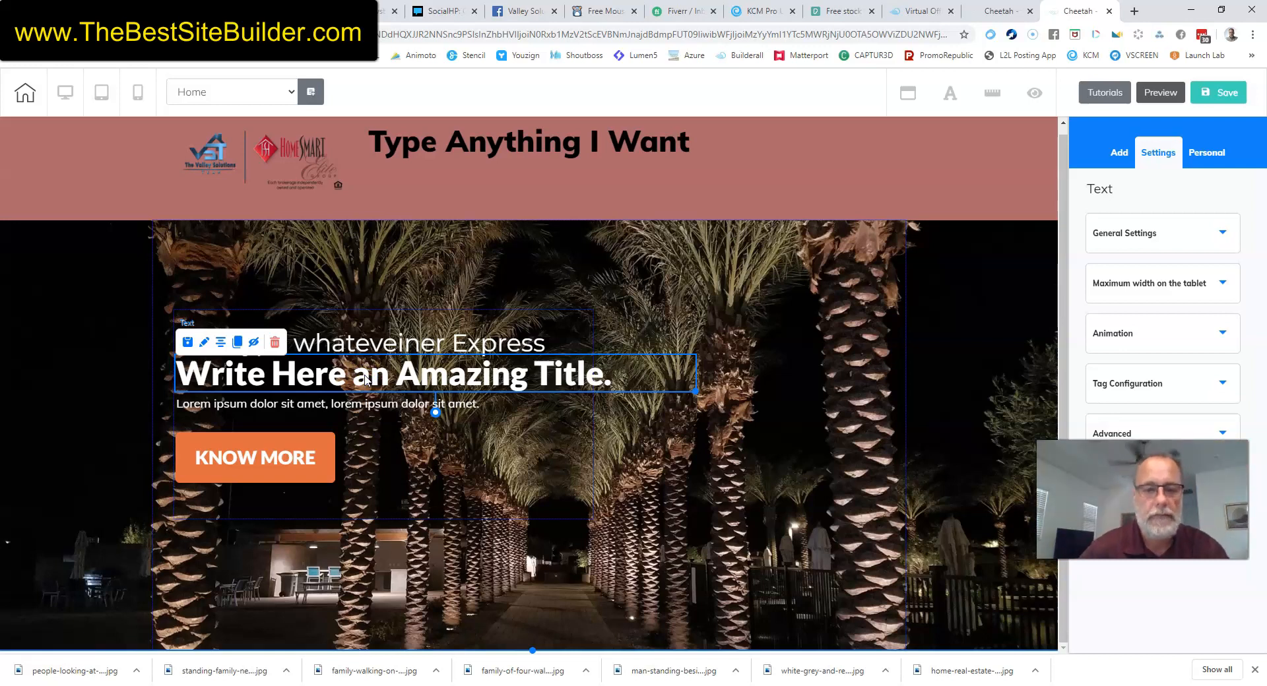
left_click(373, 381)
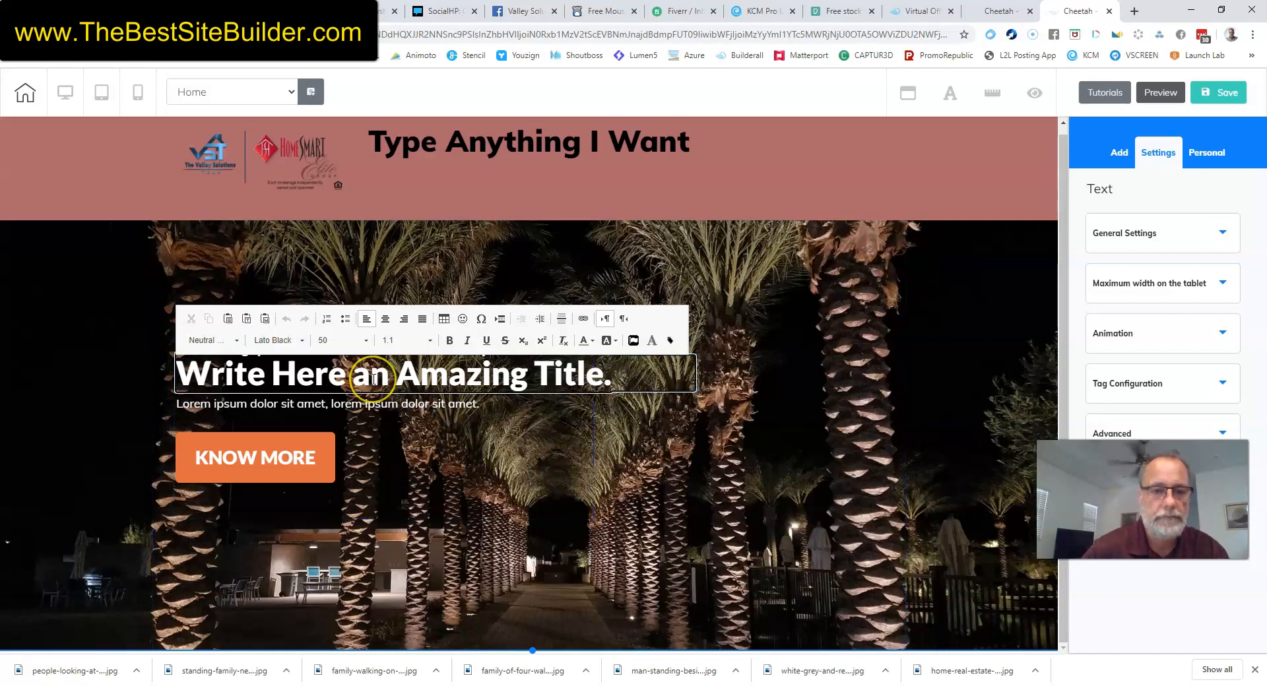
key("BackSpace")
key("BackSpace")
key("BackSpace")
key("BackSpace")
key("BackSpace")
key("BackSpace")
key("BackSpace")
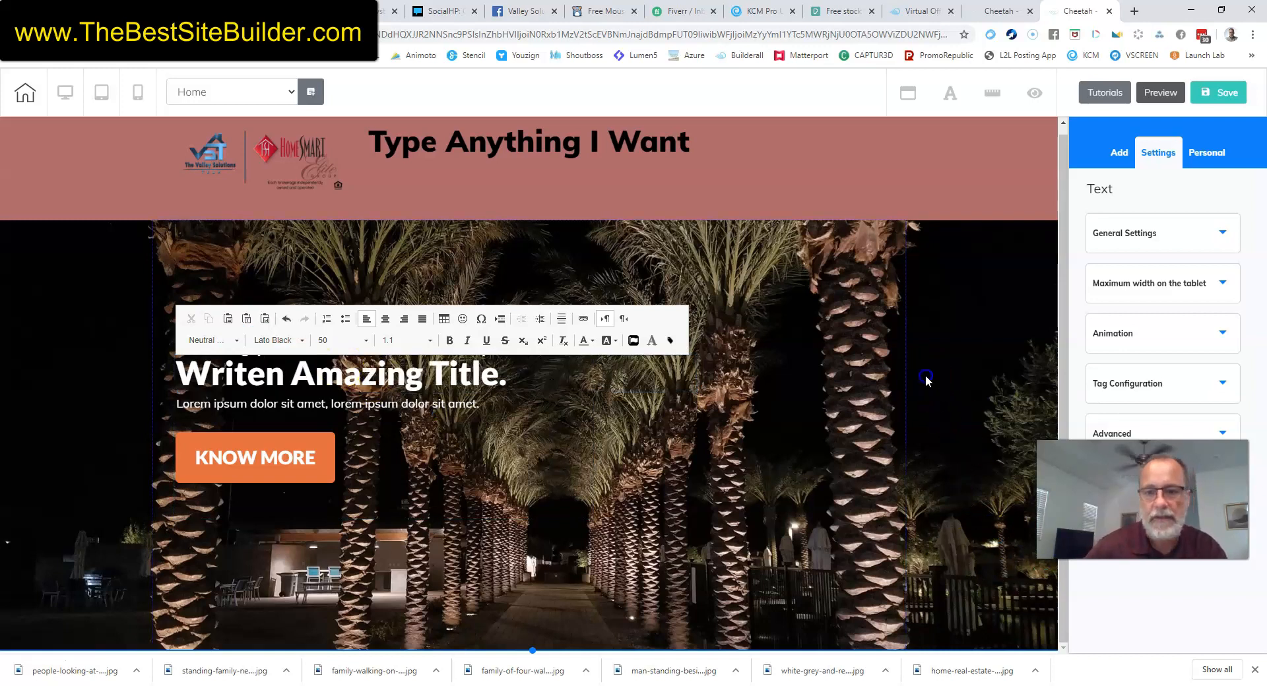
left_click(883, 361)
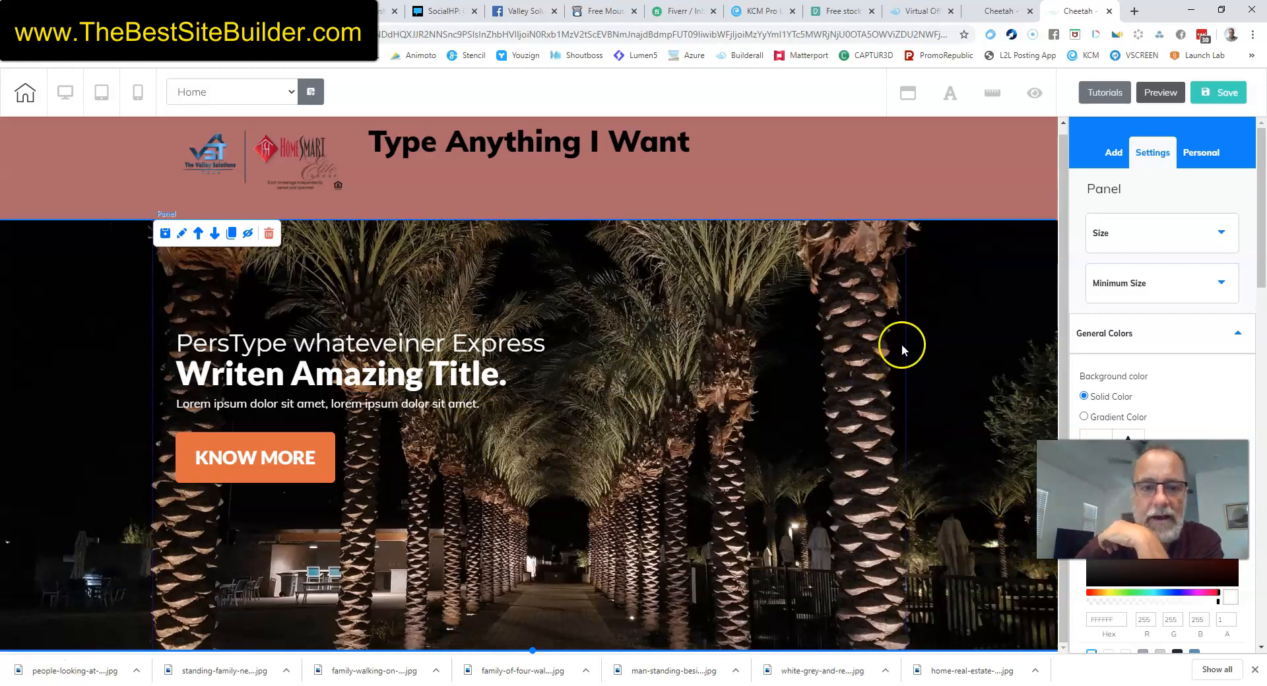
left_click(1235, 333)
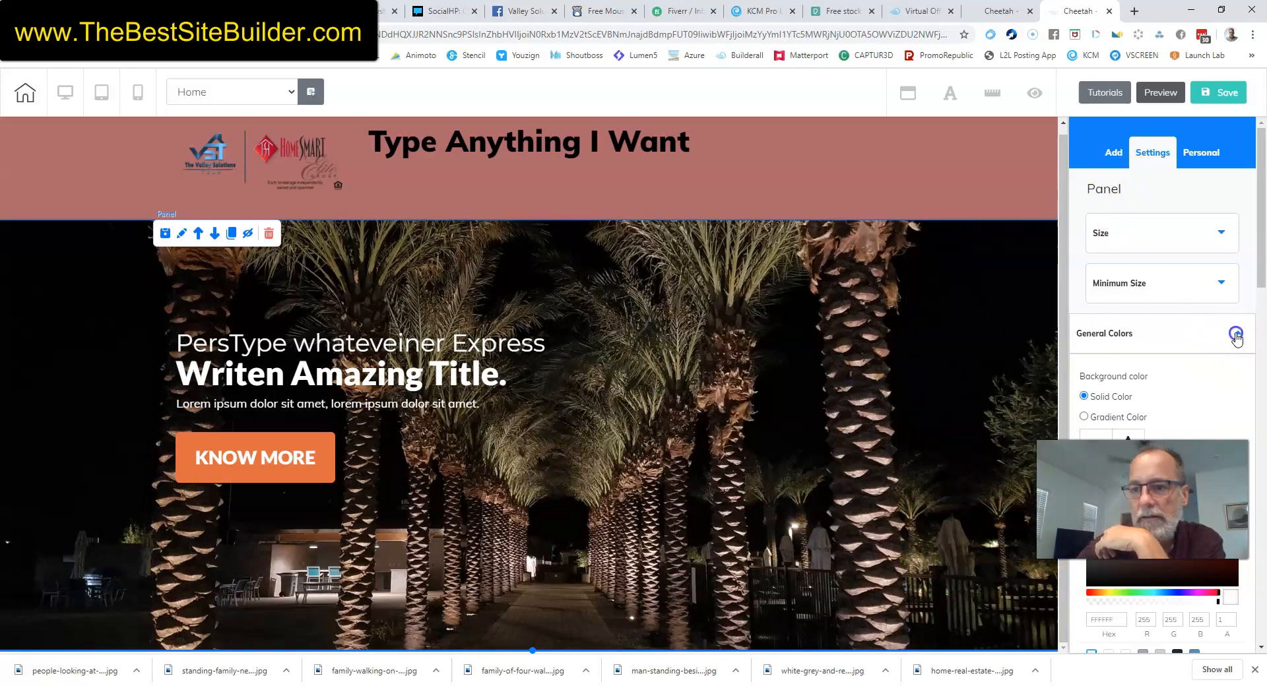
Insert the Business Ask Page panel from the Ask Page panel designs.
left_click(1115, 153)
left_click(1127, 192)
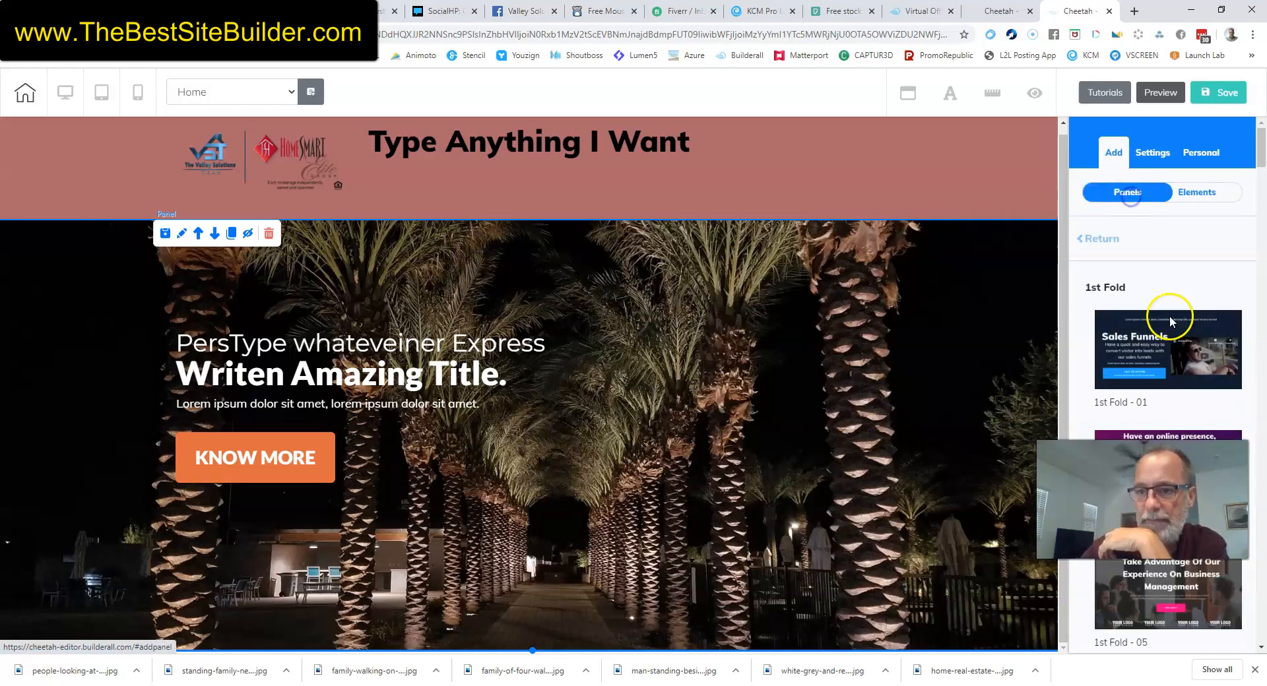
left_click(1103, 240)
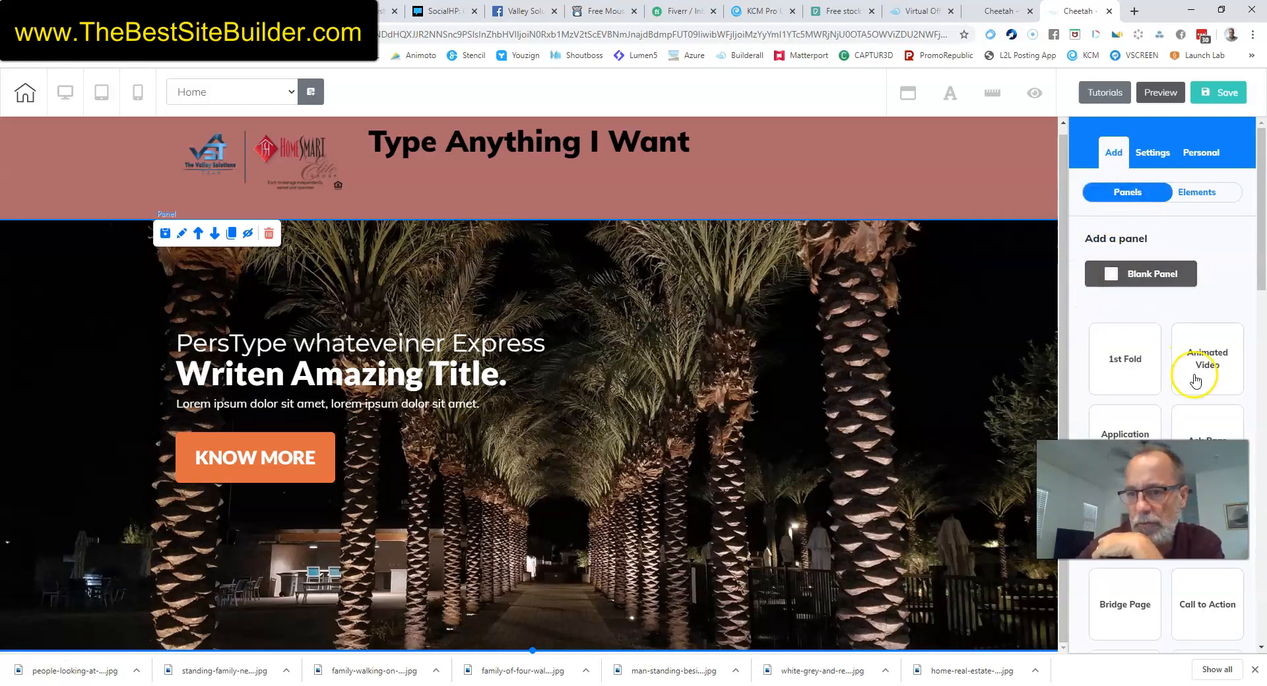
scroll(1167, 317, "down", 2)
scroll(1194, 271, "down", 1)
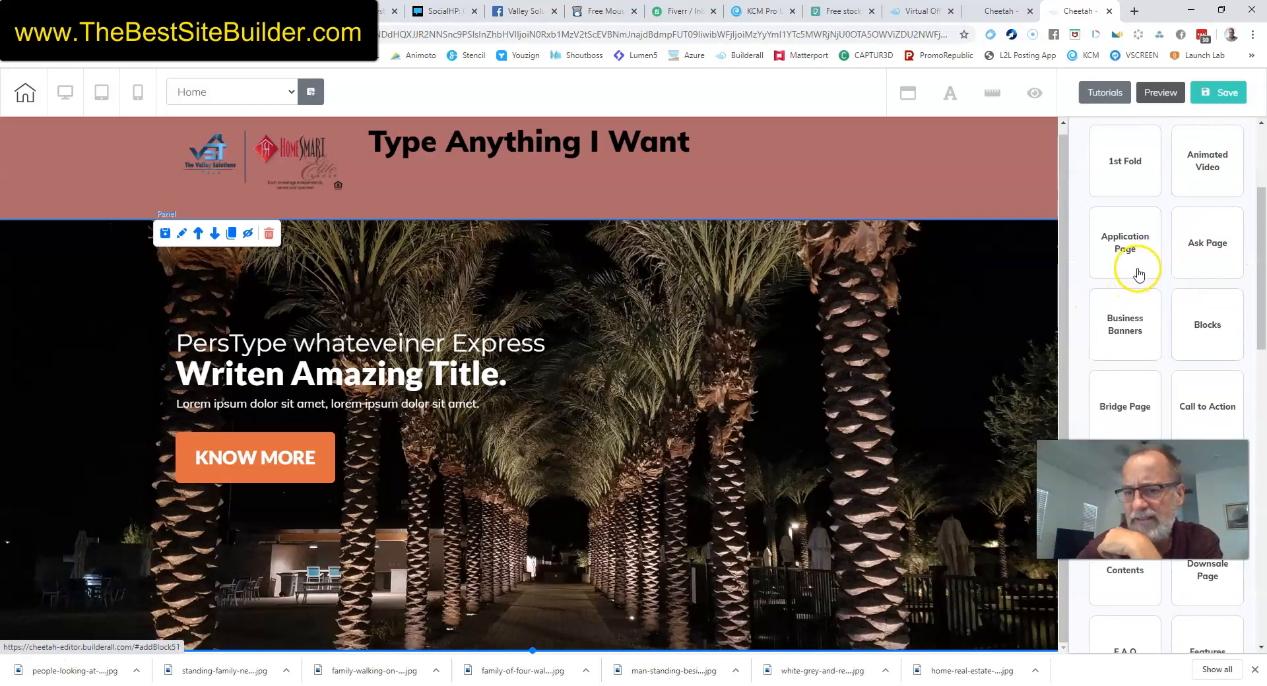
left_click(1214, 254)
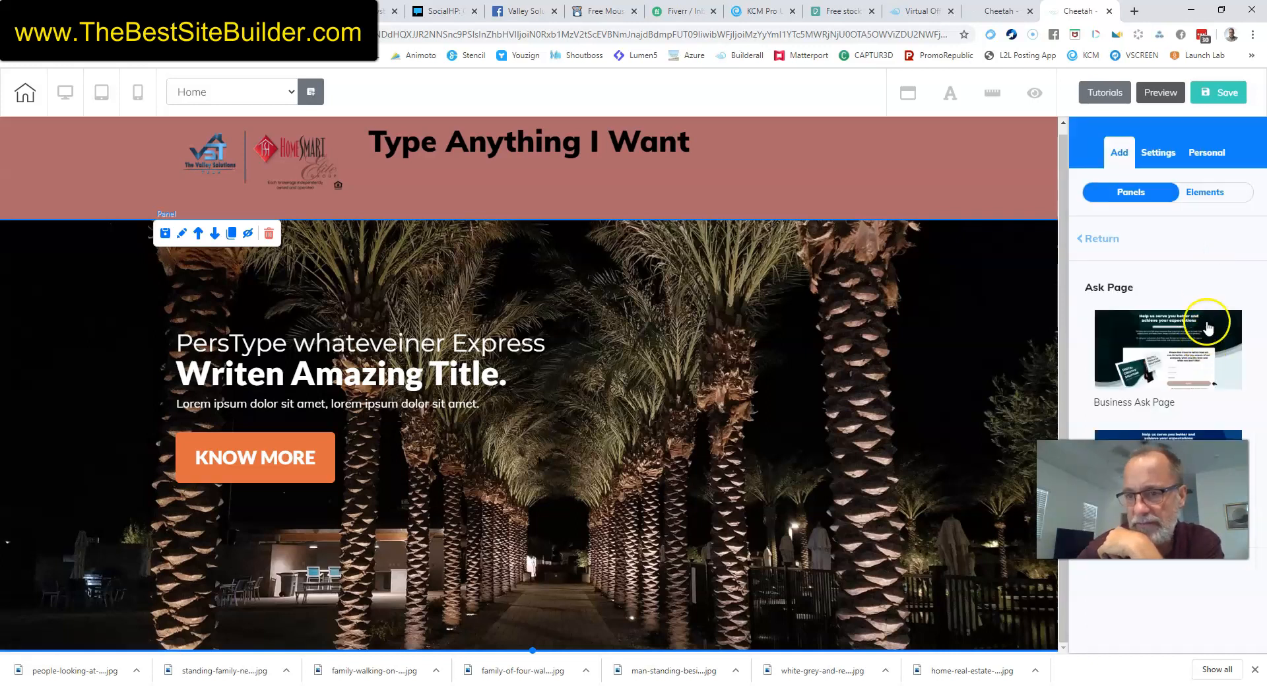
left_click(1148, 358)
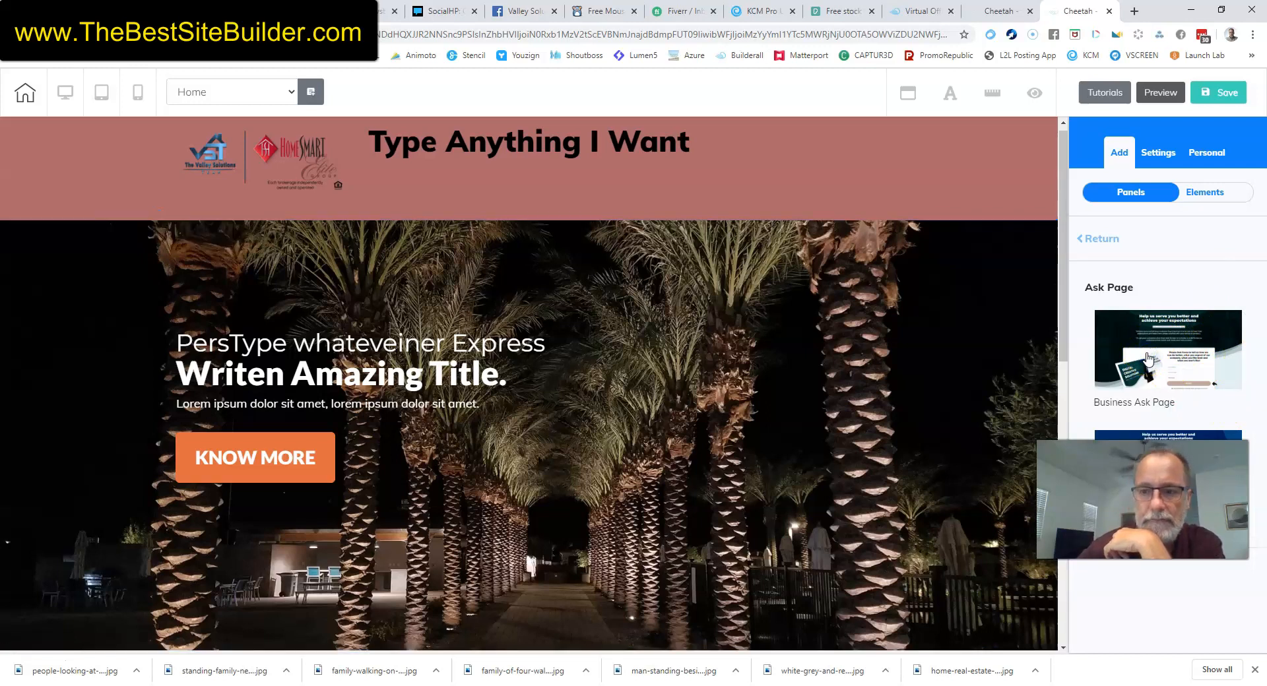
Move the new Ask Page panel up so it sits directly below the header.
scroll(858, 419, "down", 10)
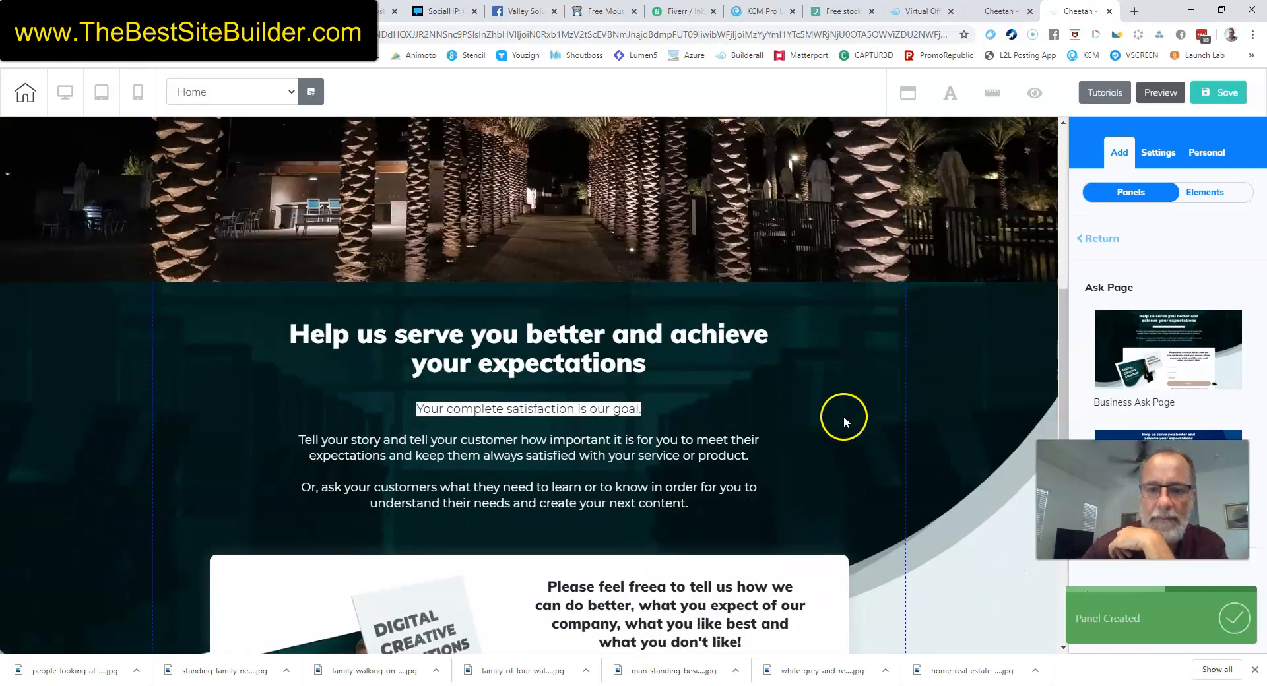
scroll(994, 318, "up", 3)
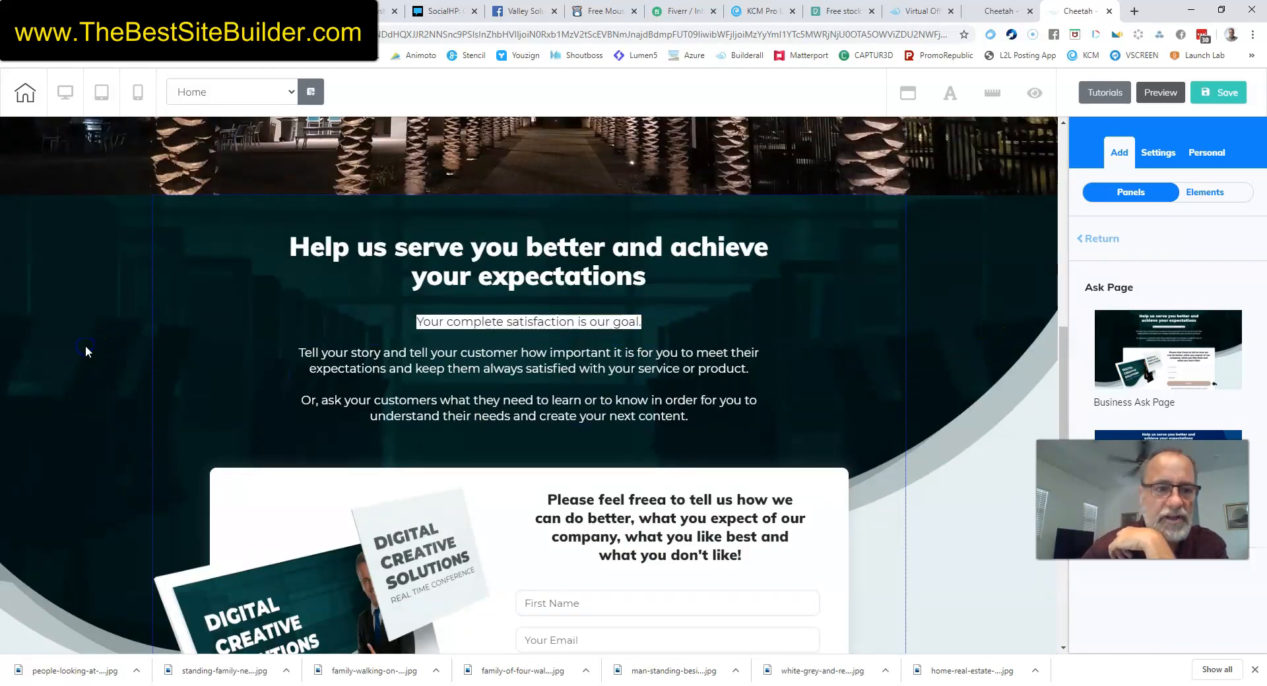
left_click(197, 267)
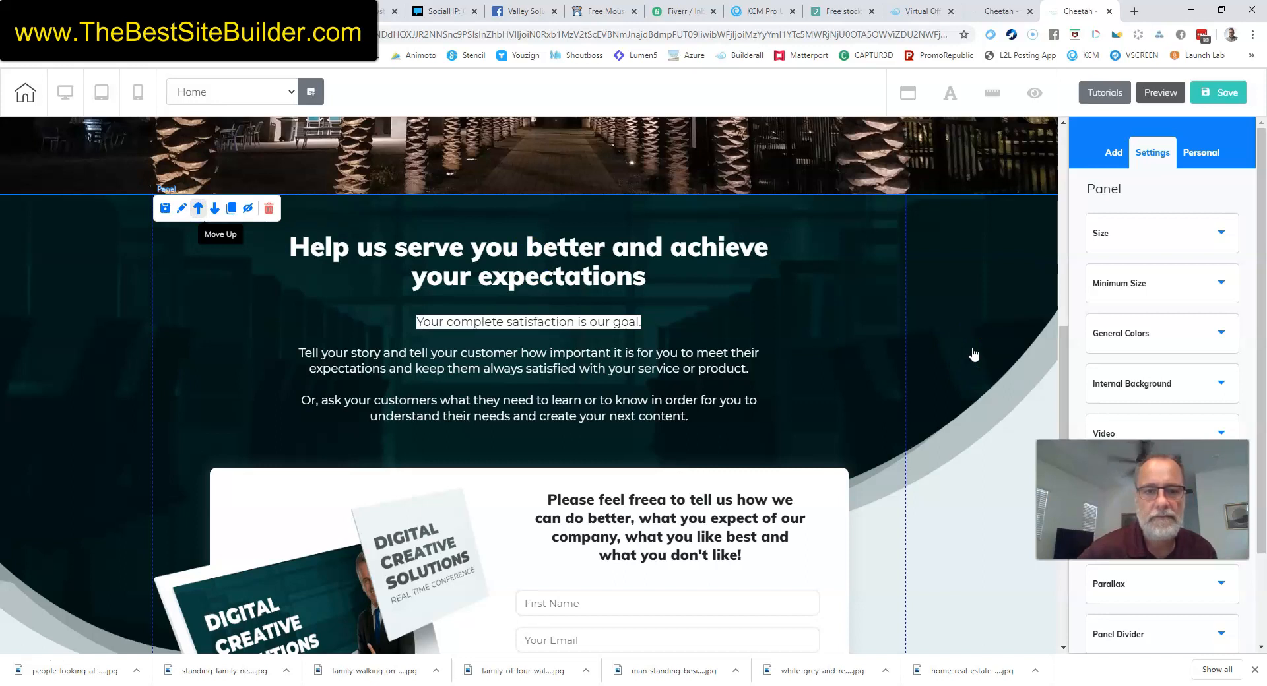
scroll(952, 330, "up", 10)
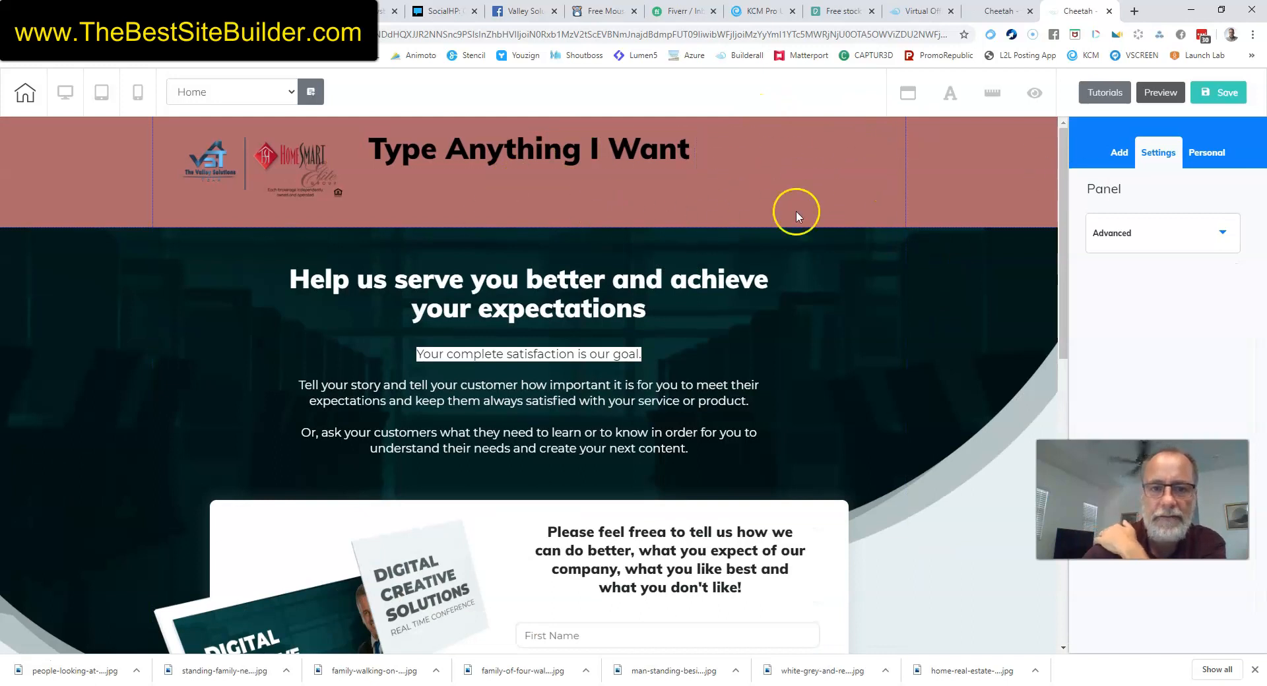
scroll(996, 197, "down", 5)
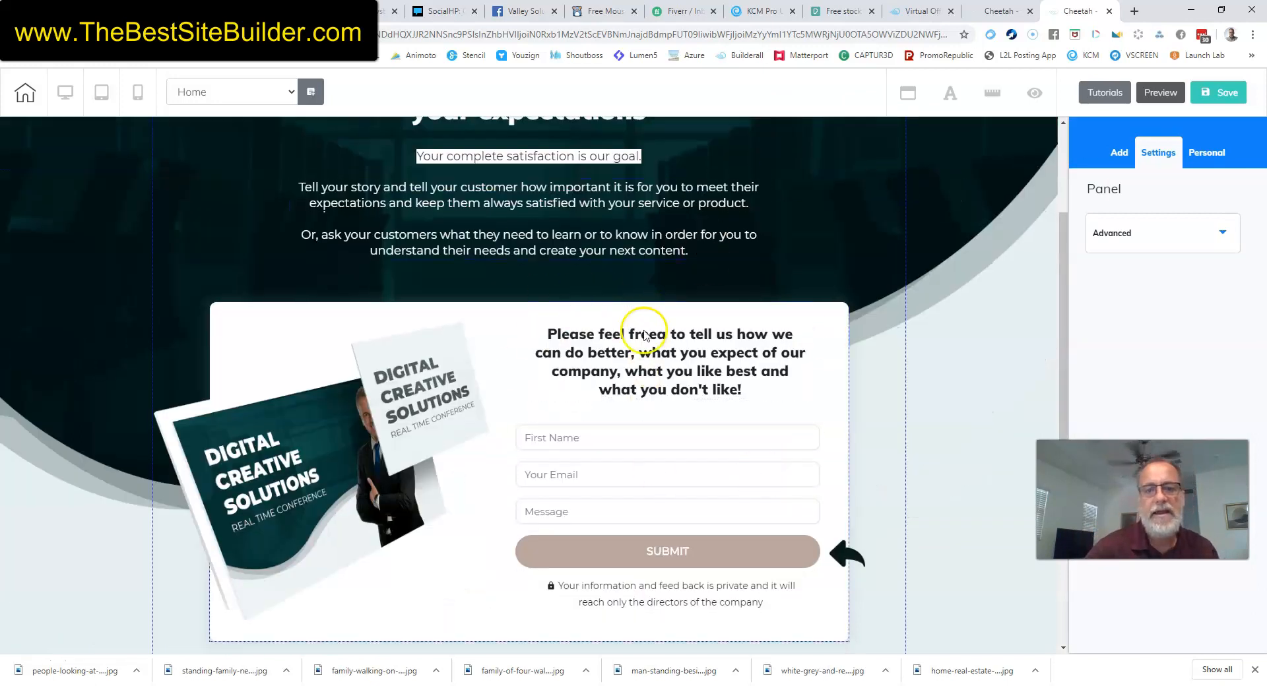
scroll(557, 444, "down", 6)
scroll(818, 370, "up", 3)
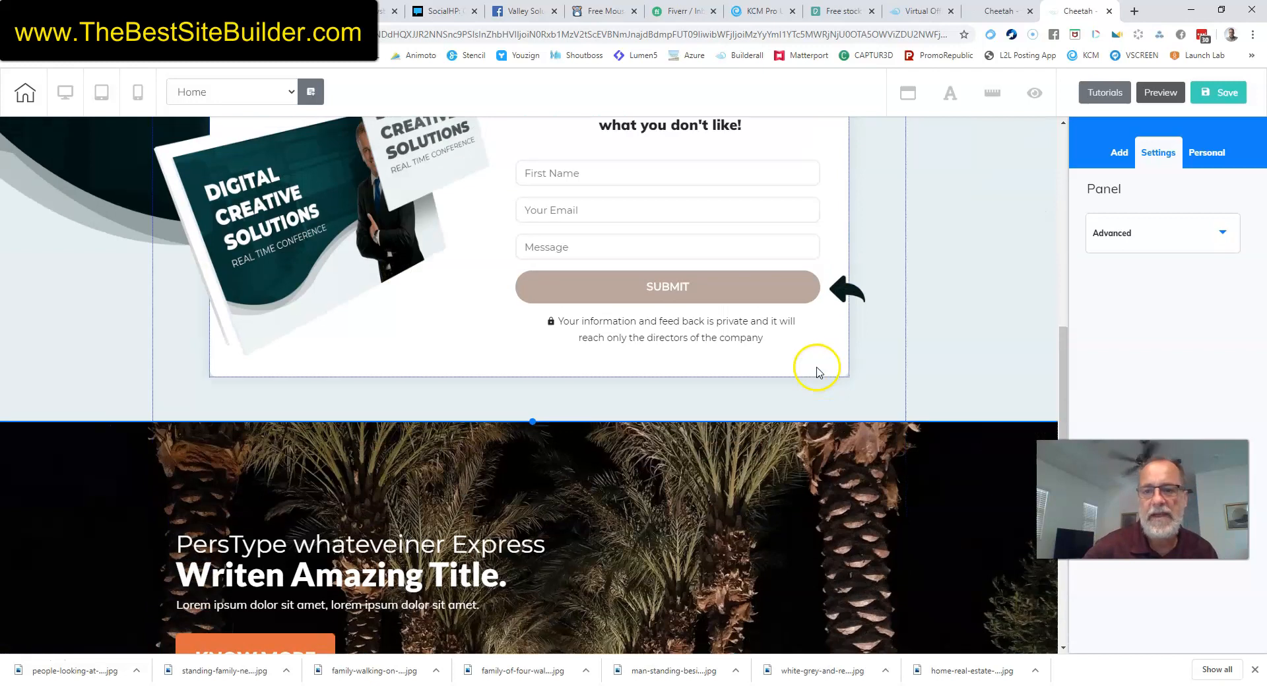
left_click(1119, 152)
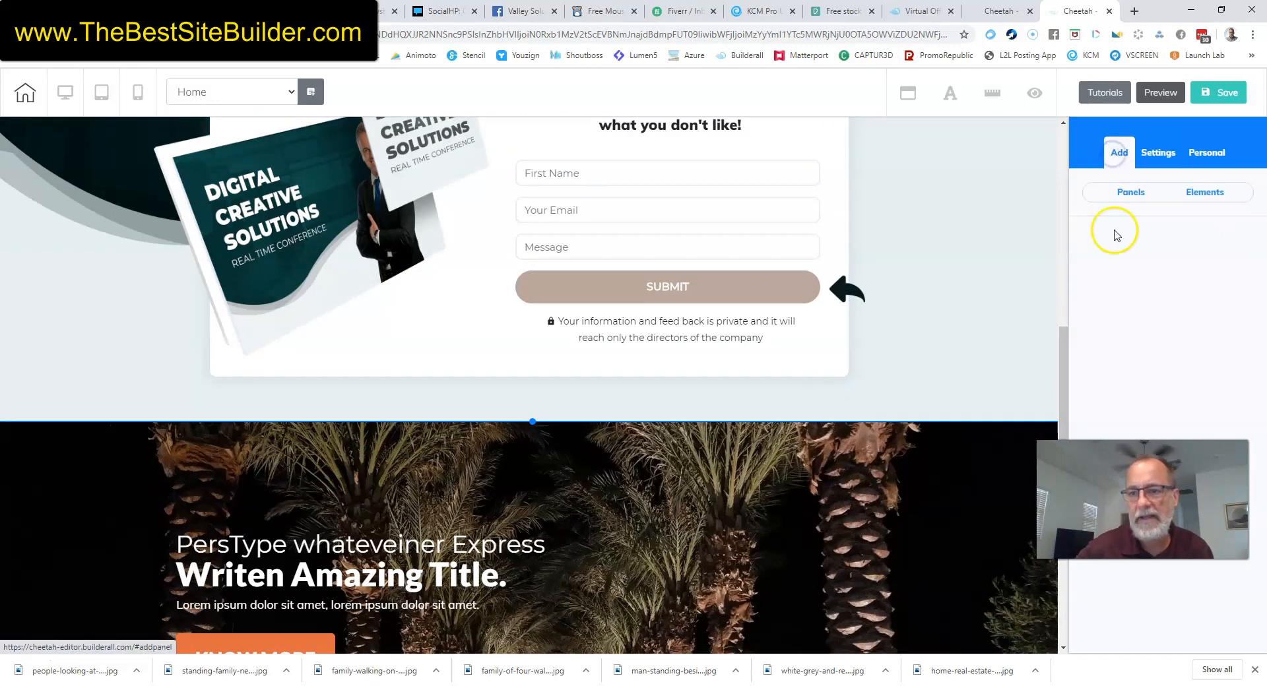
Add a Blank Panel and shorten its heading to 'Hi, I am a Tedouble click to edit me!'.
left_click(1132, 192)
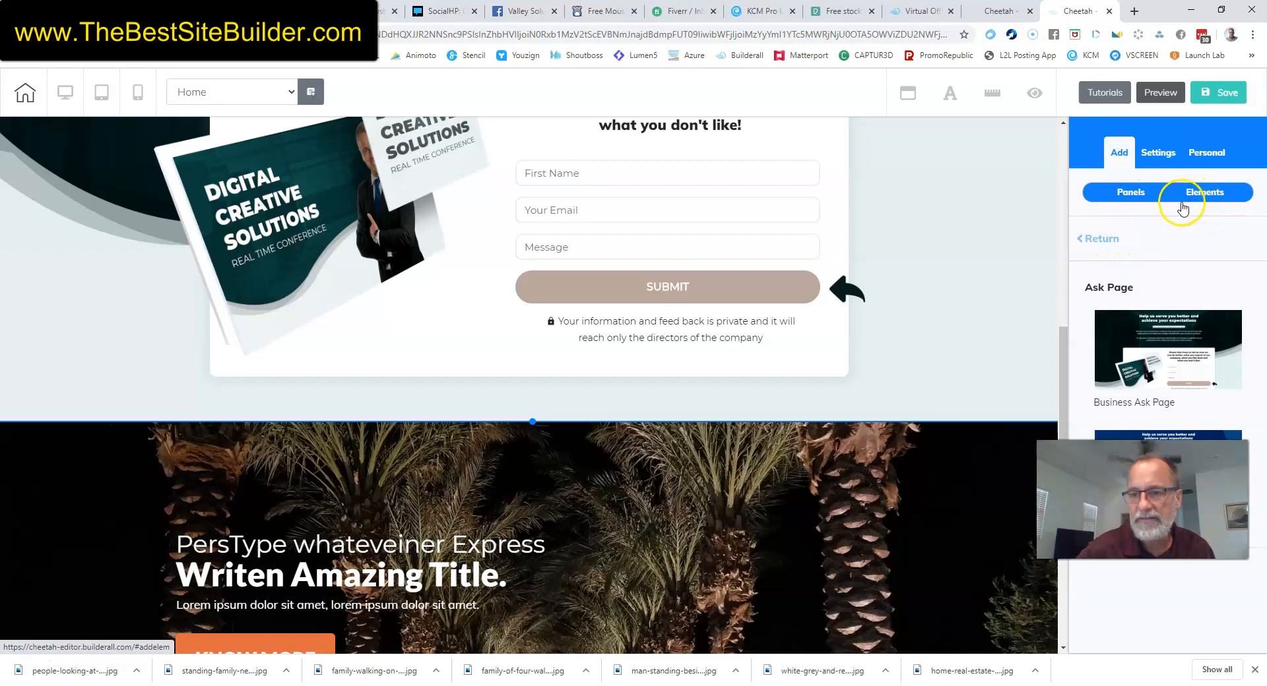
left_click(1103, 242)
left_click(1164, 272)
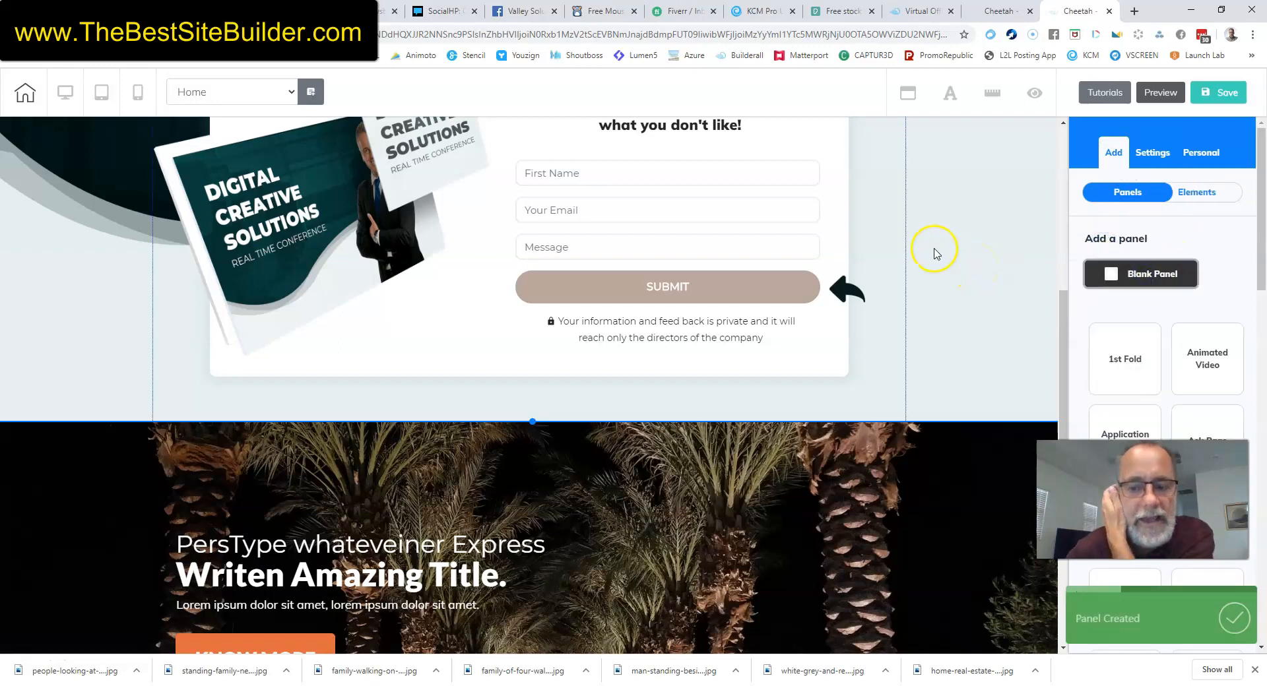
scroll(932, 441, "down", 7)
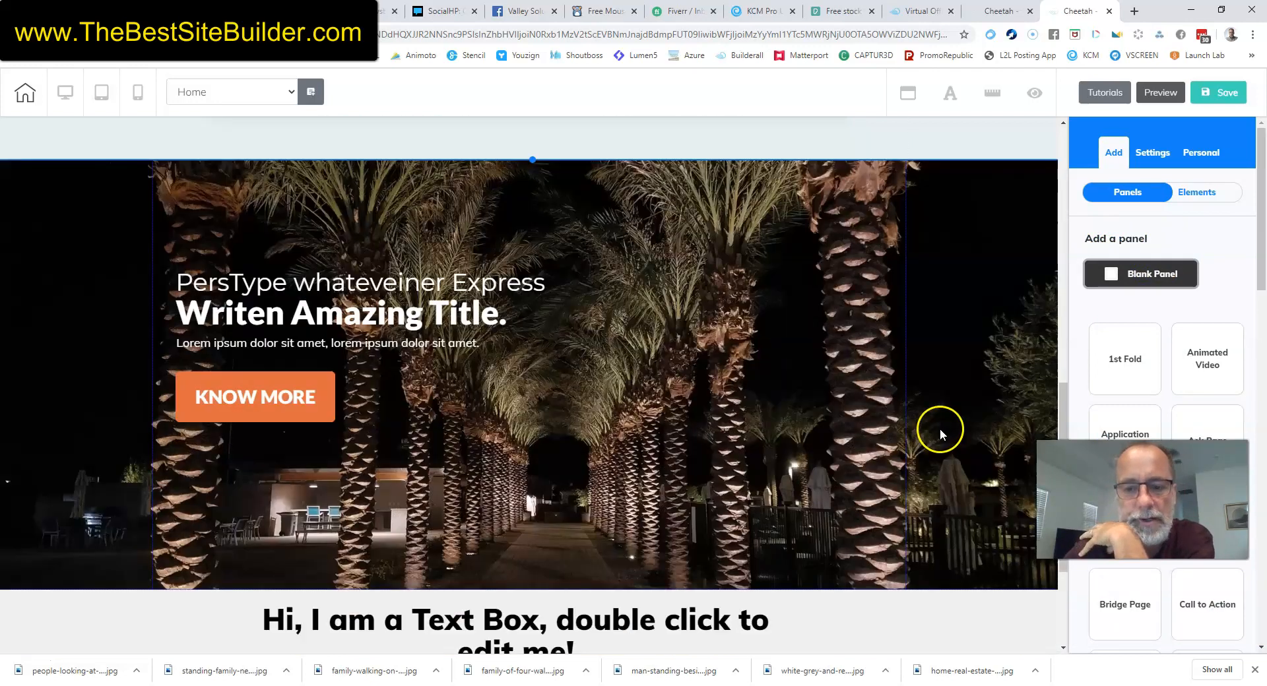
left_click(561, 434)
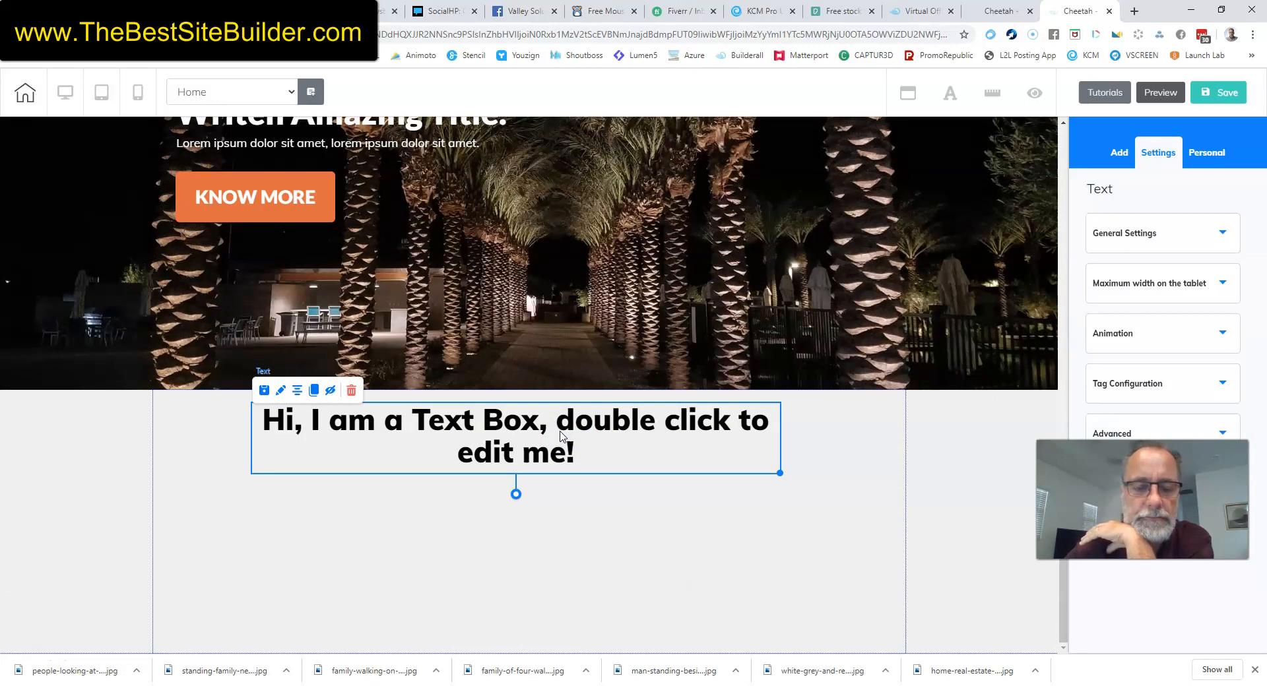
double_click(562, 434)
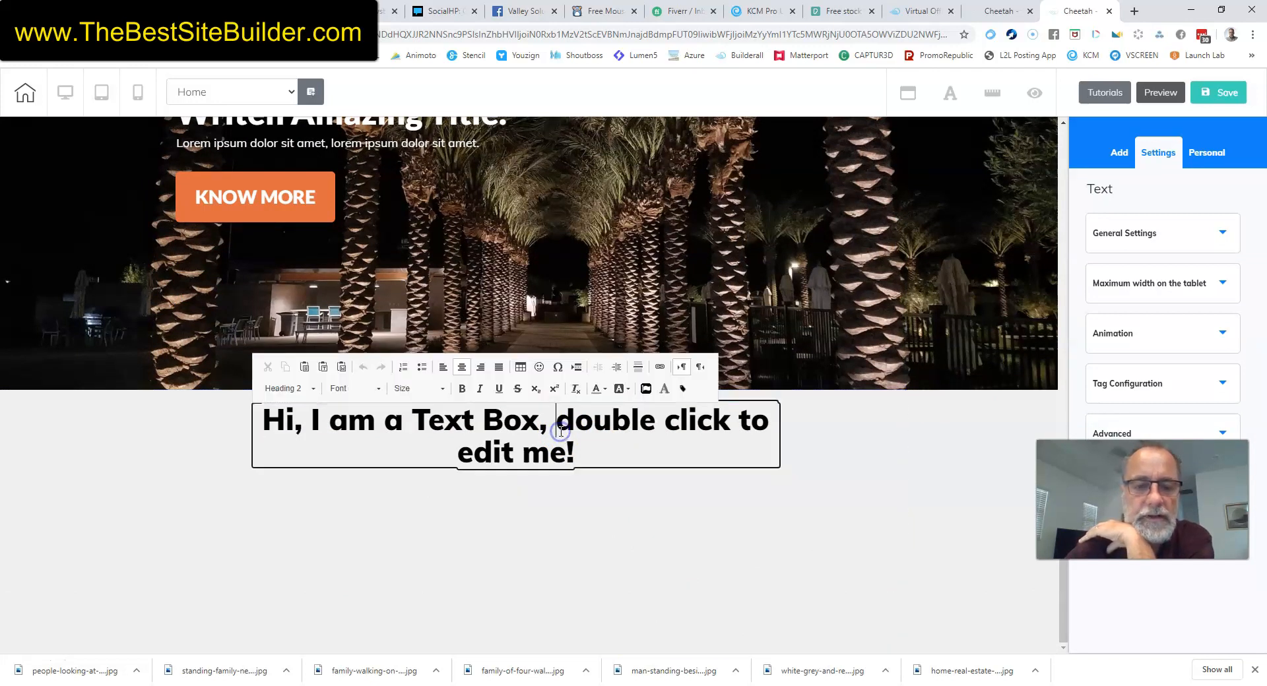
key("BackSpace")
key("BackSpace")
key("BackSpace")
key("BackSpace")
key("BackSpace")
key("BackSpace")
key("BackSpace")
key("BackSpace")
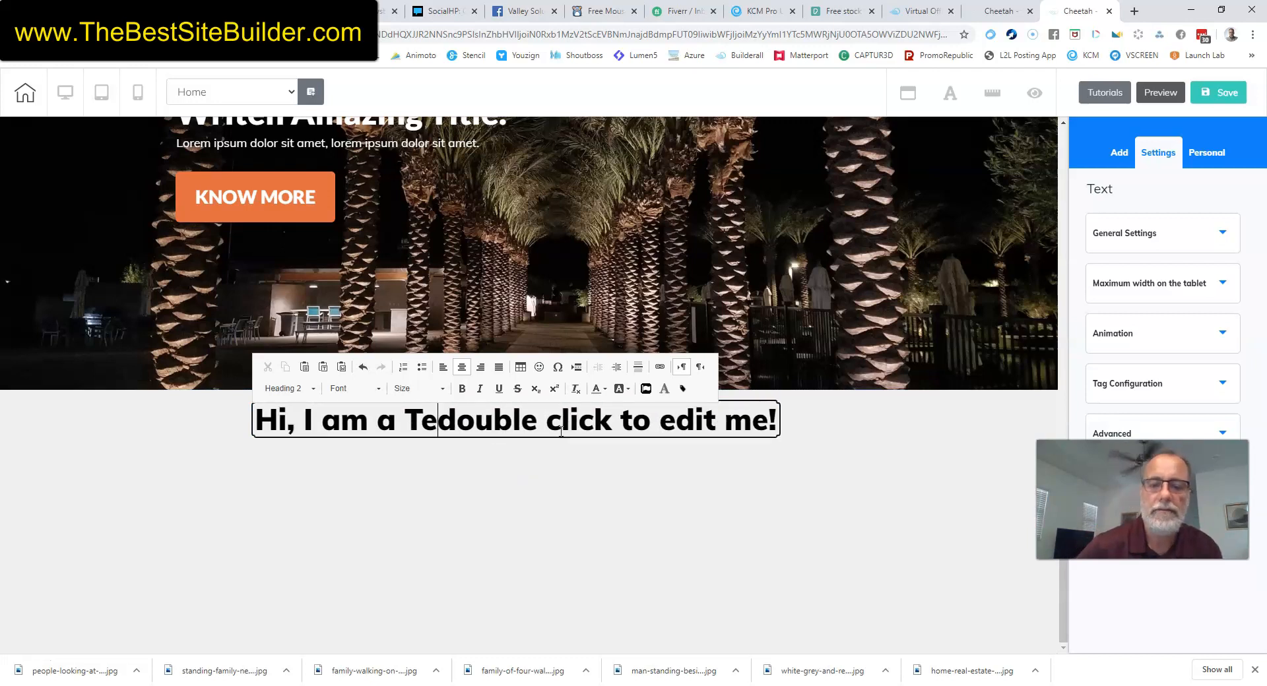
left_click(924, 453)
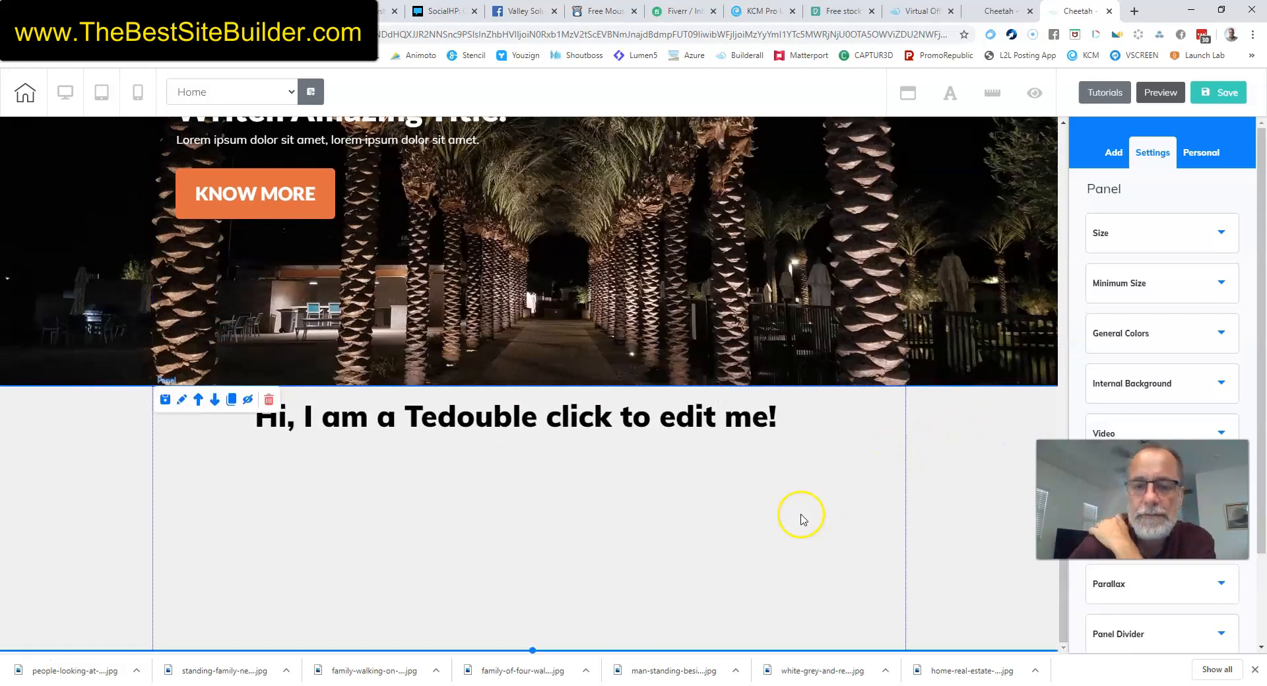
Drag the blank panel's bottom edge down to make it taller.
left_click_drag(533, 648, 531, 655)
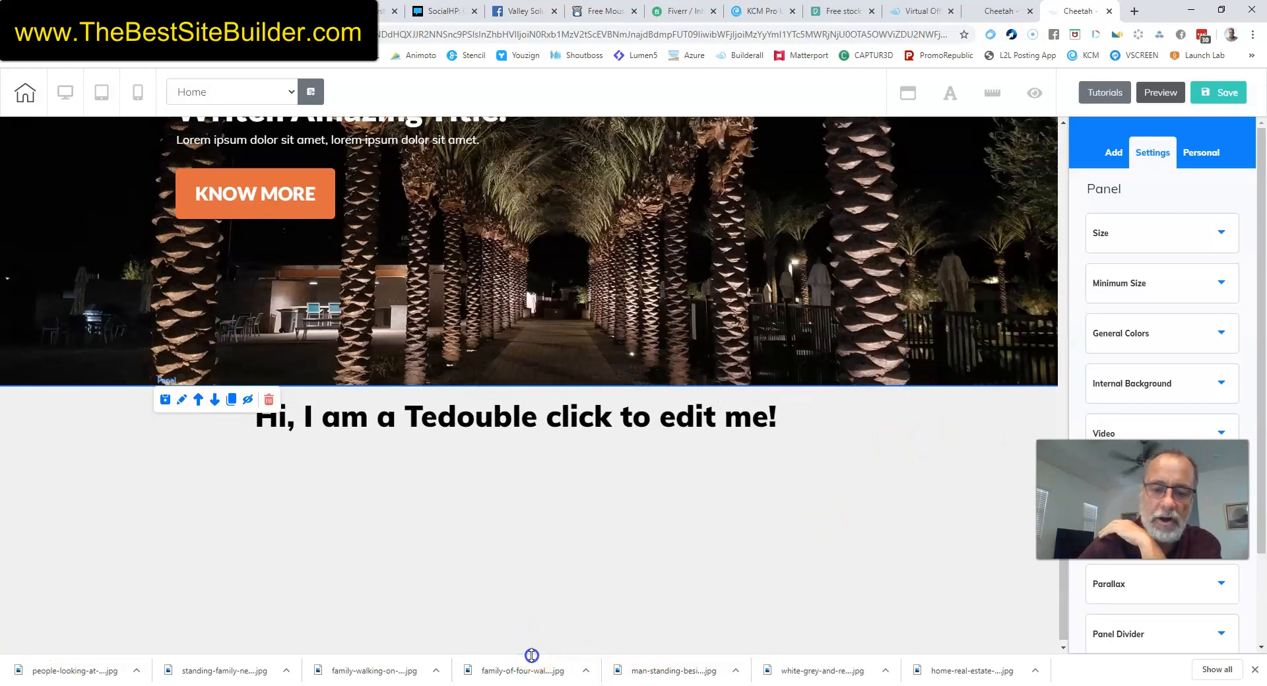
scroll(732, 556, "down", 1)
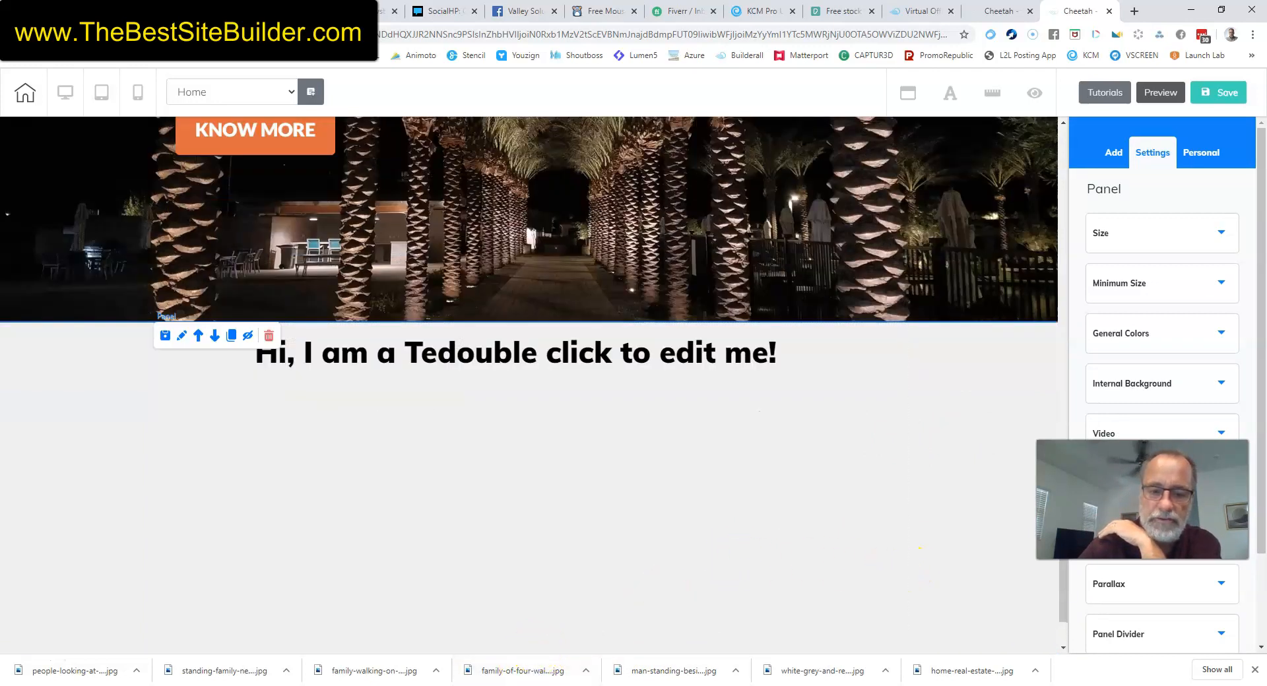
scroll(705, 449, "down", 1)
left_click_drag(532, 651, 532, 659)
scroll(814, 399, "down", 1)
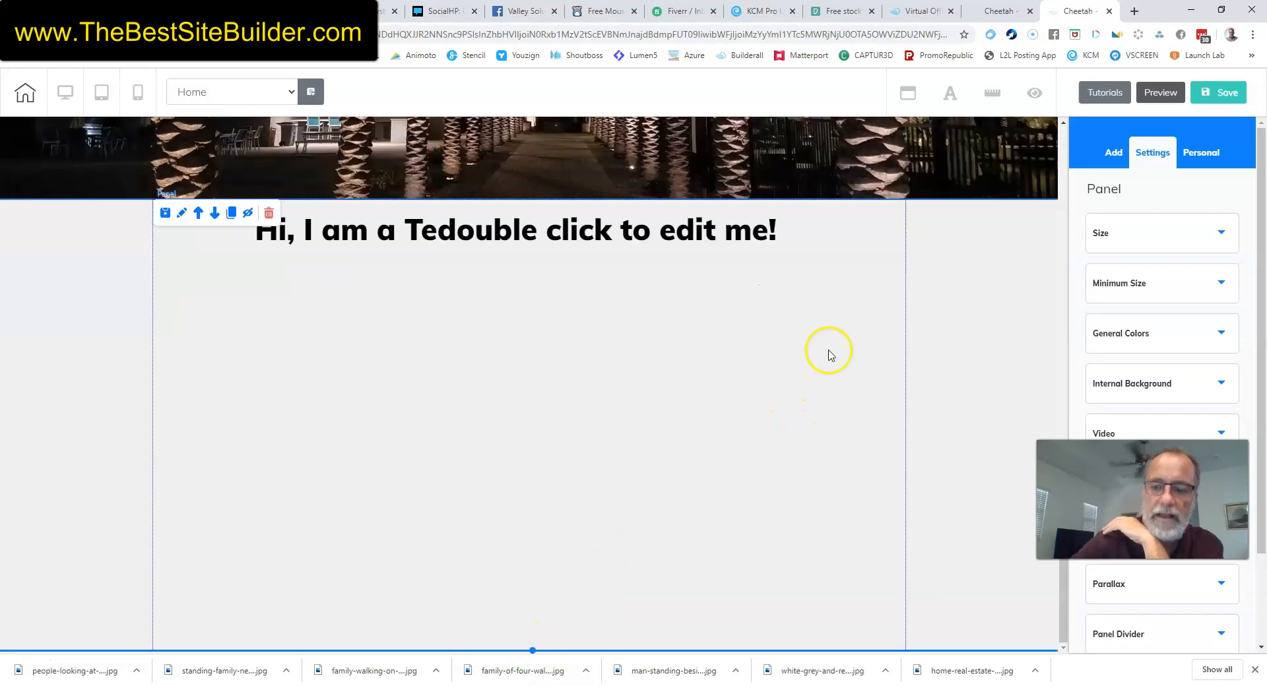
left_click(1113, 171)
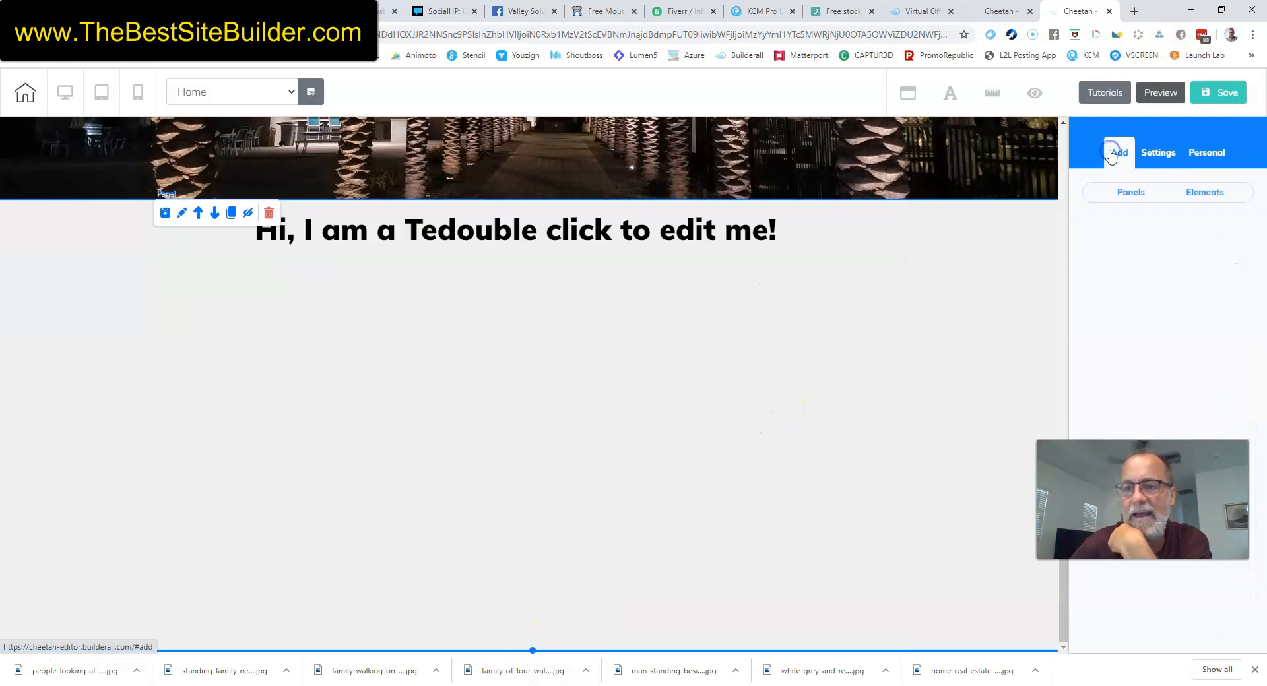
Place a plain Box element below the panel's heading.
left_click(1196, 194)
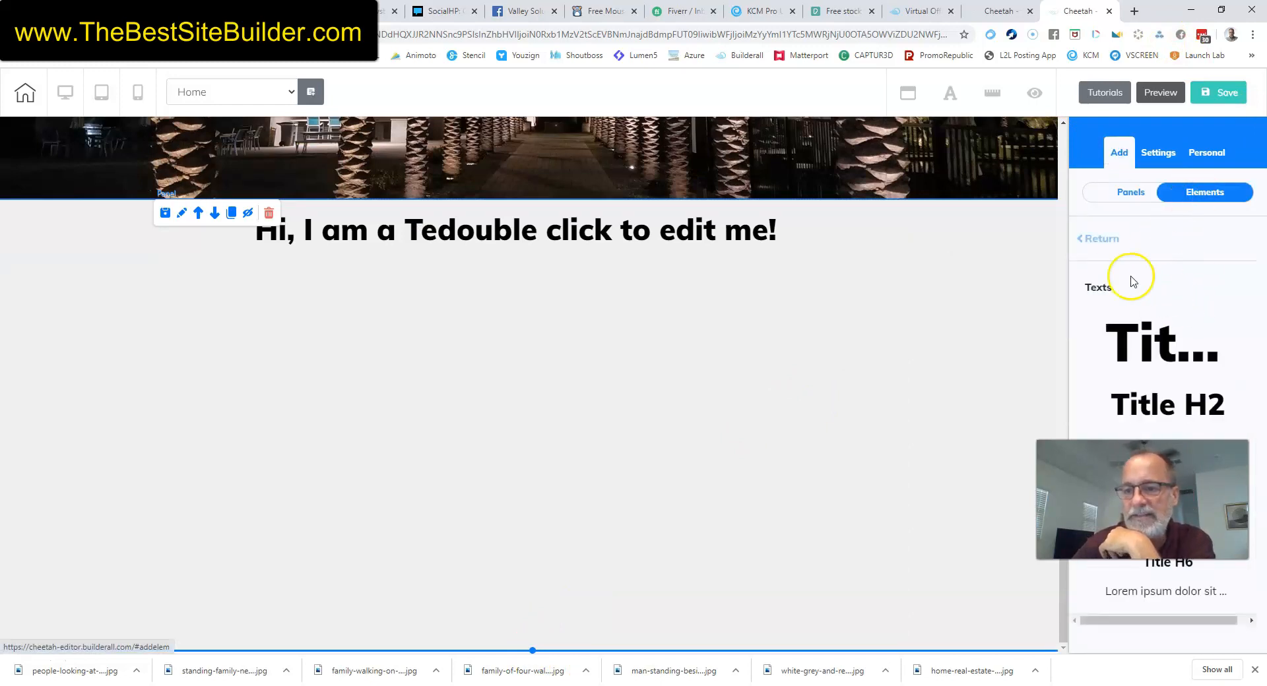
left_click(1110, 238)
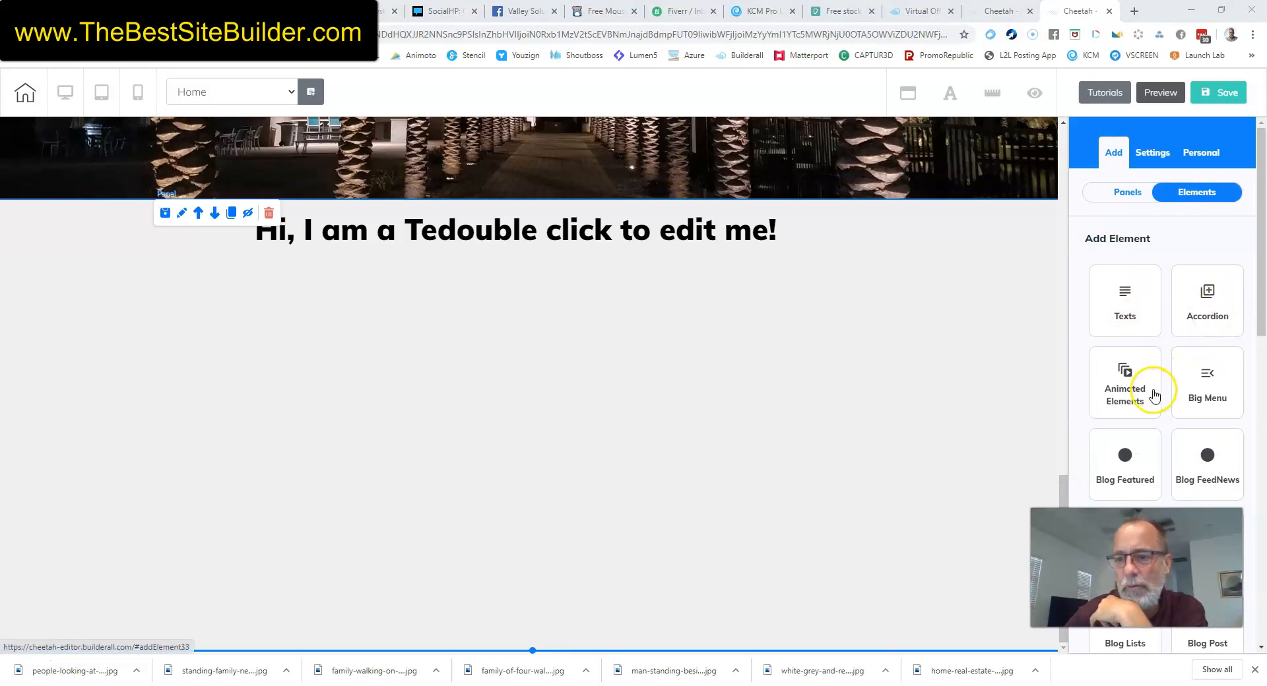
scroll(1214, 397, "down", 4)
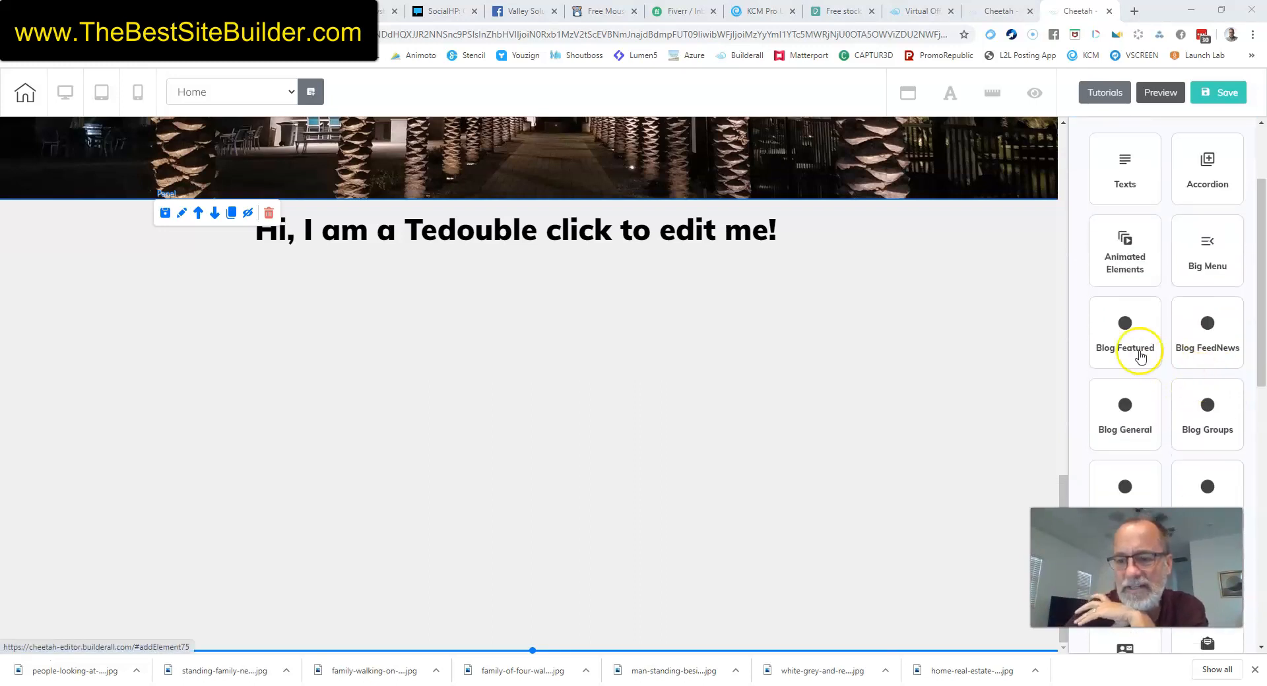
scroll(1143, 276, "down", 1)
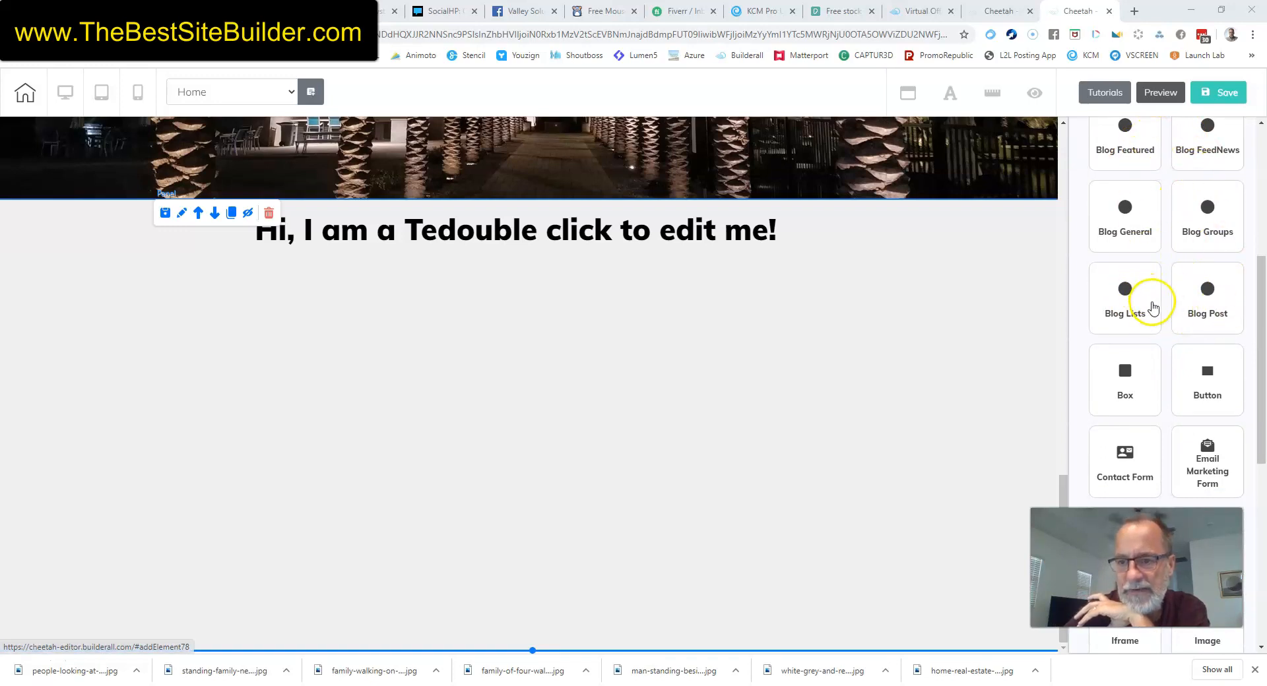
scroll(1150, 309, "down", 1)
left_click(1148, 306)
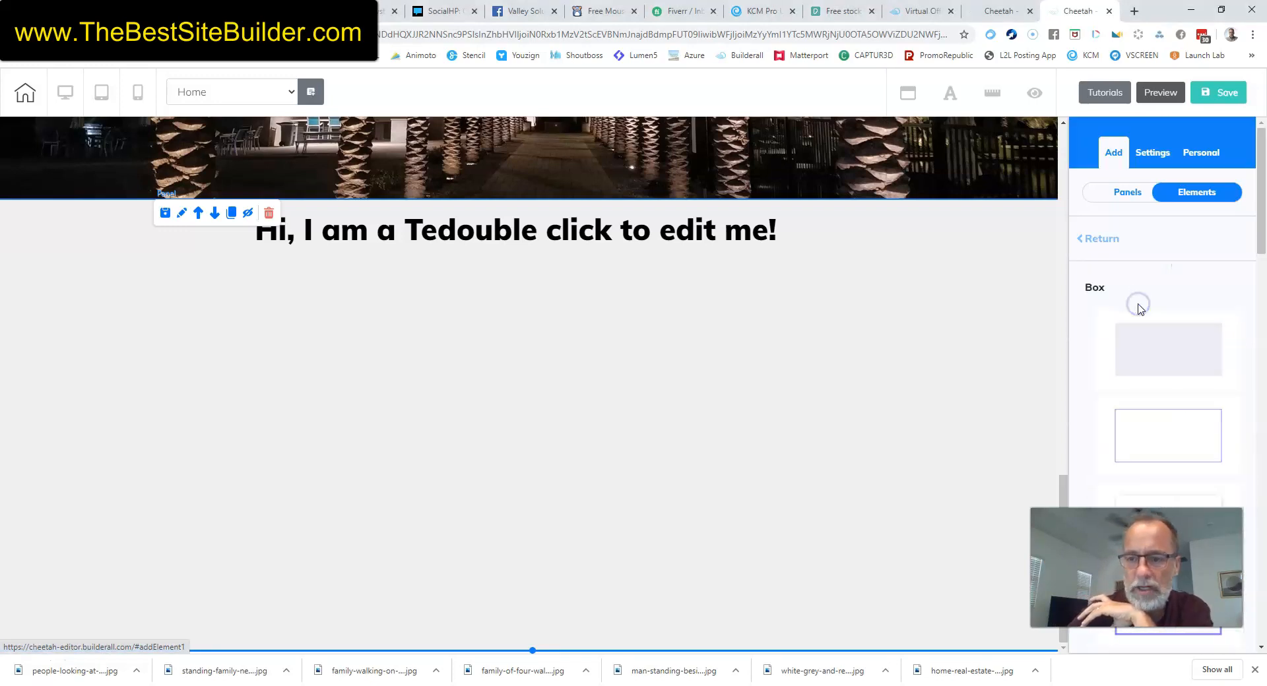
left_click_drag(1140, 331, 359, 358)
left_click(464, 389)
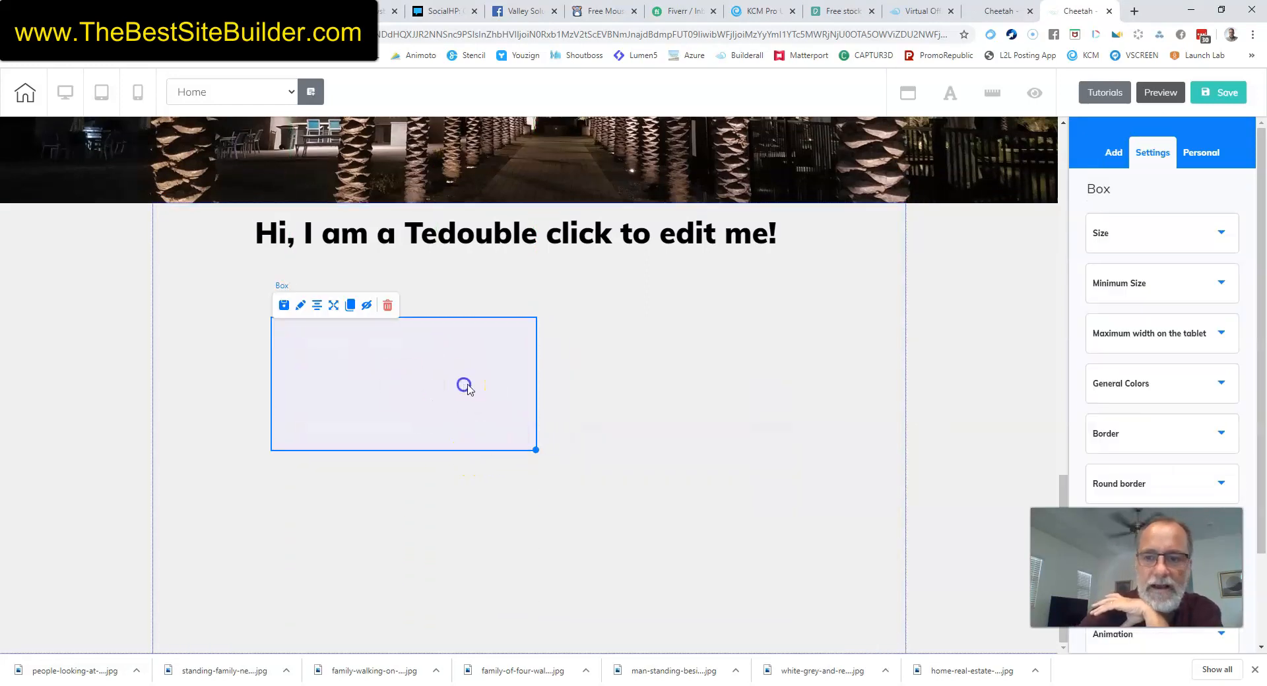
Give the box a solid purple background colour (RGB 109, 60, 223).
left_click(1222, 385)
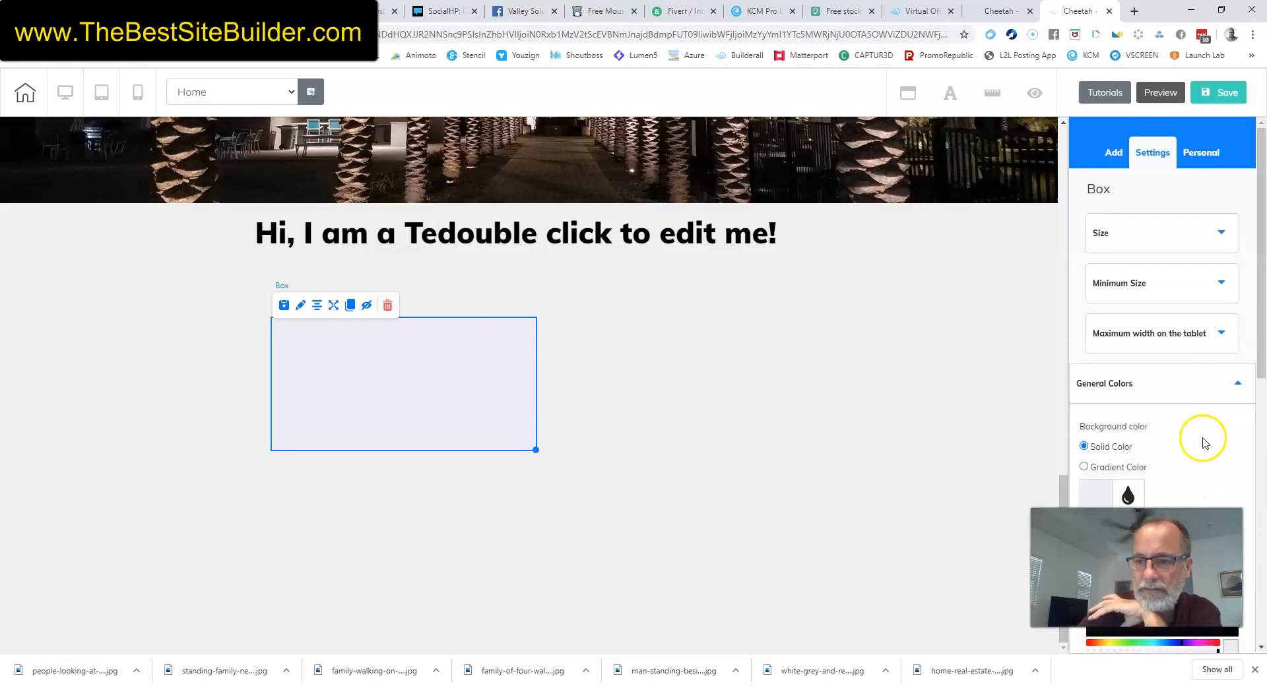
scroll(1187, 423, "down", 3)
left_click(1097, 298)
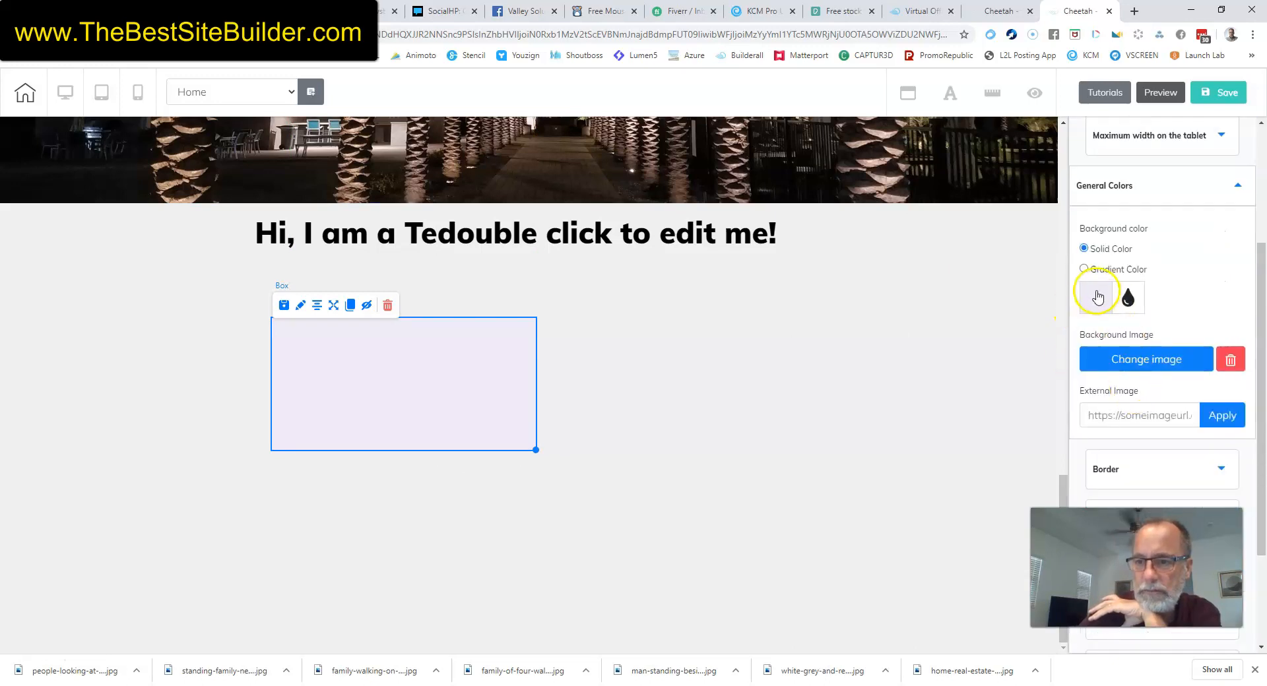
left_click(1097, 296)
left_click(1194, 343)
left_click_drag(1194, 344, 1197, 339)
left_click(854, 384)
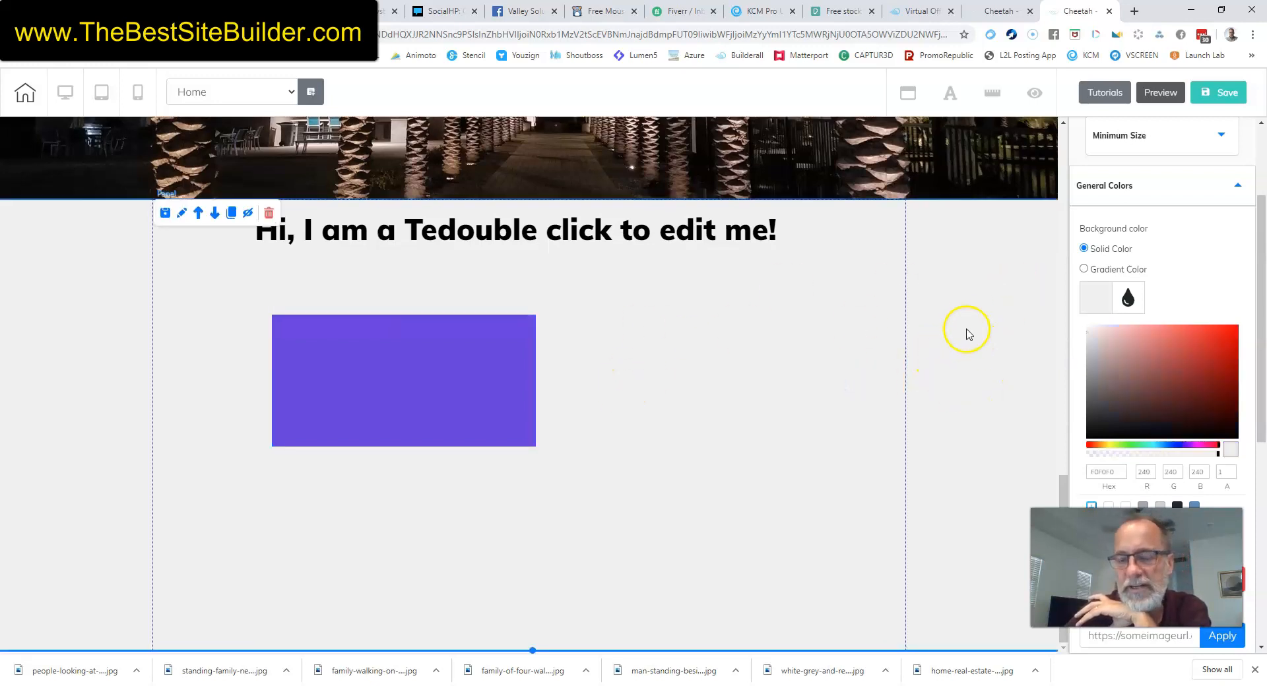
scroll(1216, 218, "up", 1)
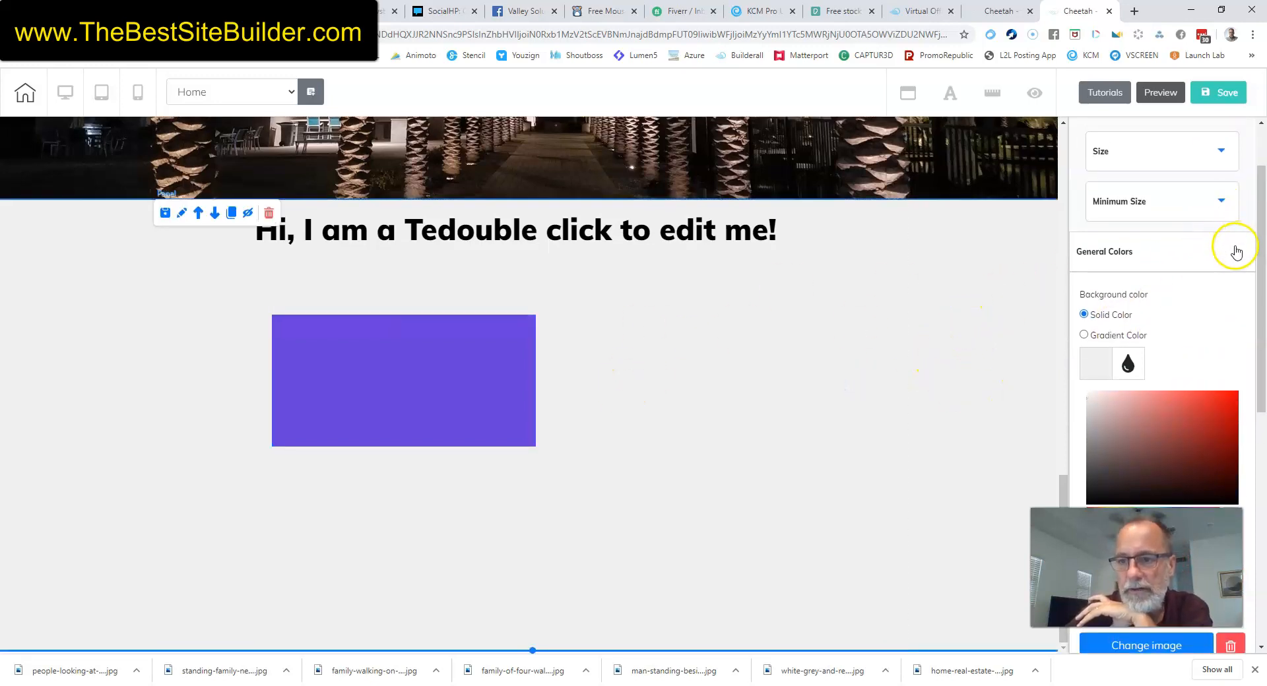
left_click(1216, 250)
scroll(1185, 189, "up", 1)
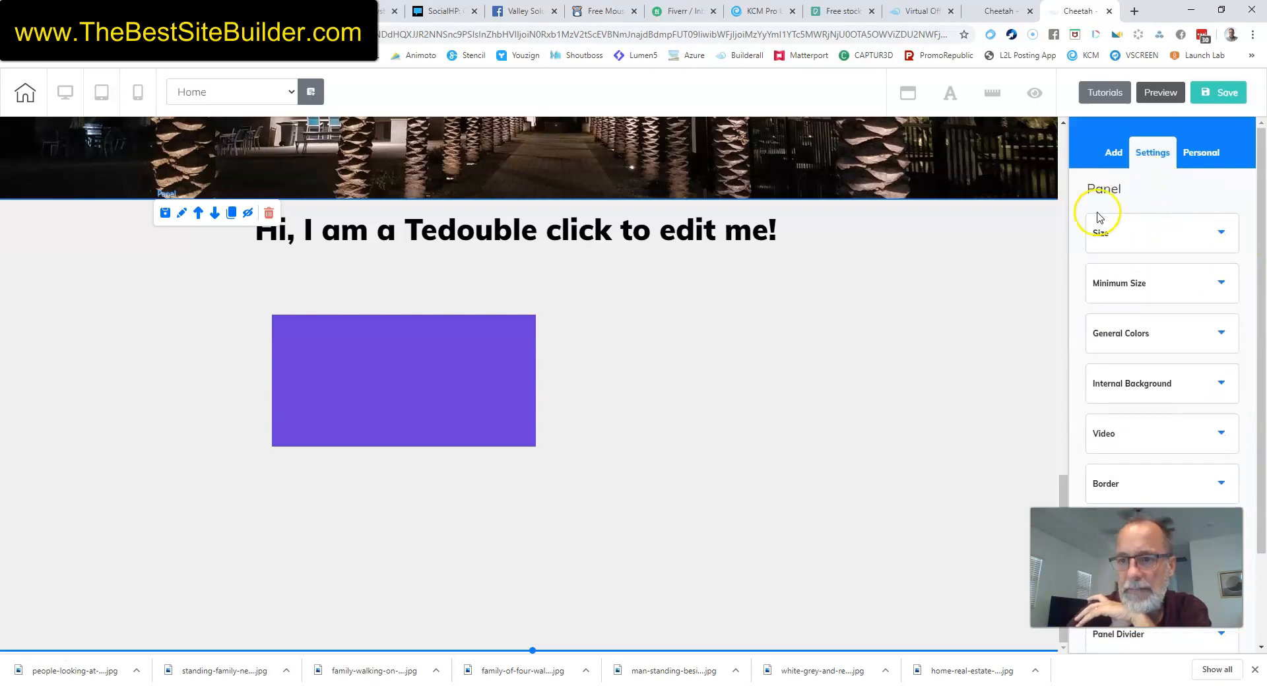
Place a Contact Form opt-in element to the right of the purple box.
left_click(1112, 153)
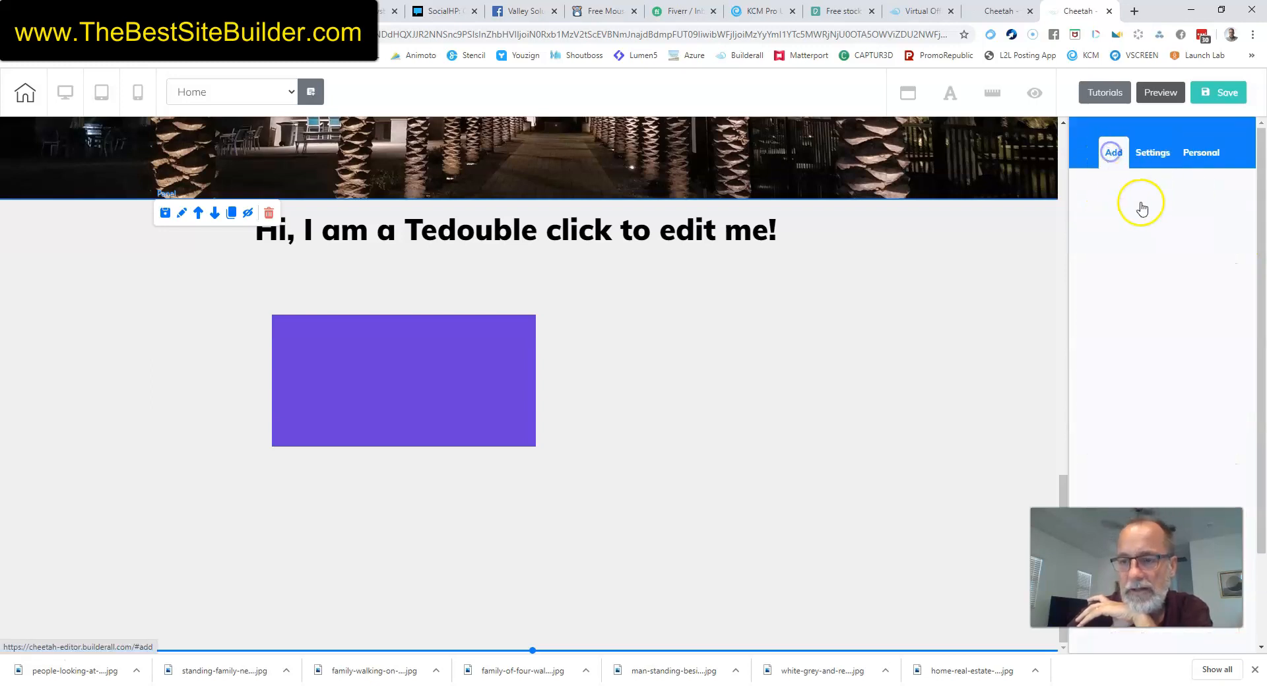
left_click(1197, 192)
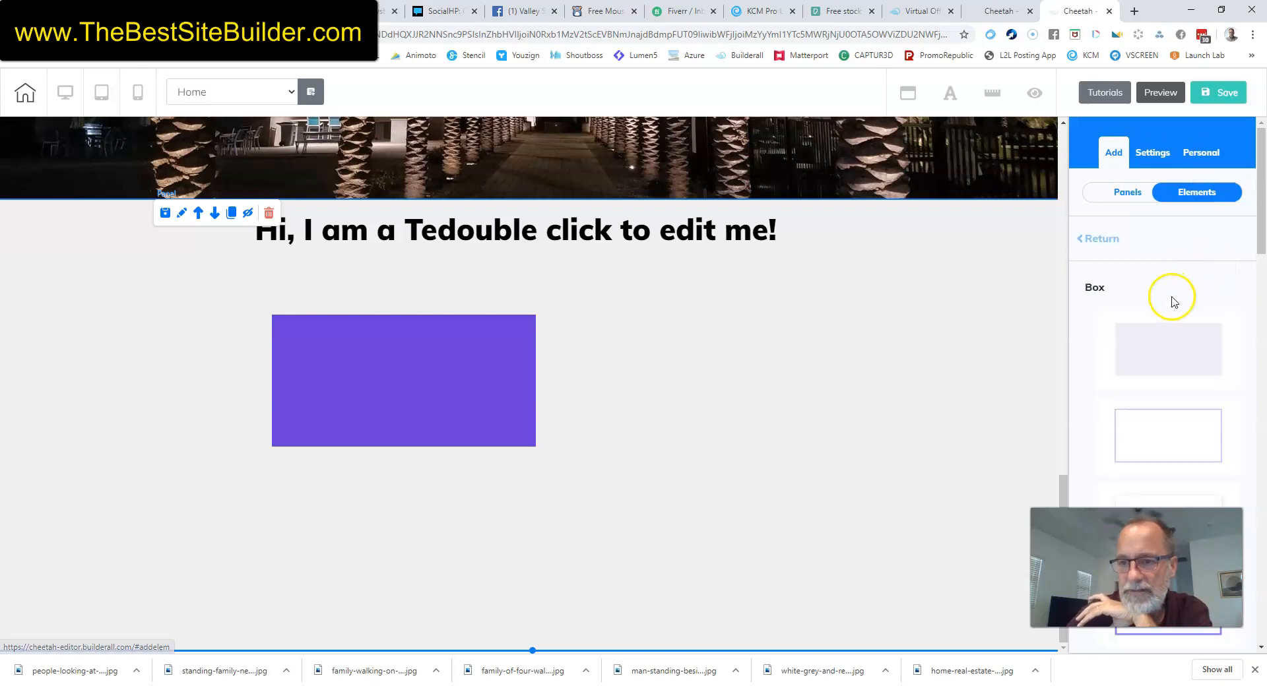
scroll(1172, 298, "down", 3)
scroll(1165, 260, "up", 3)
left_click(1095, 240)
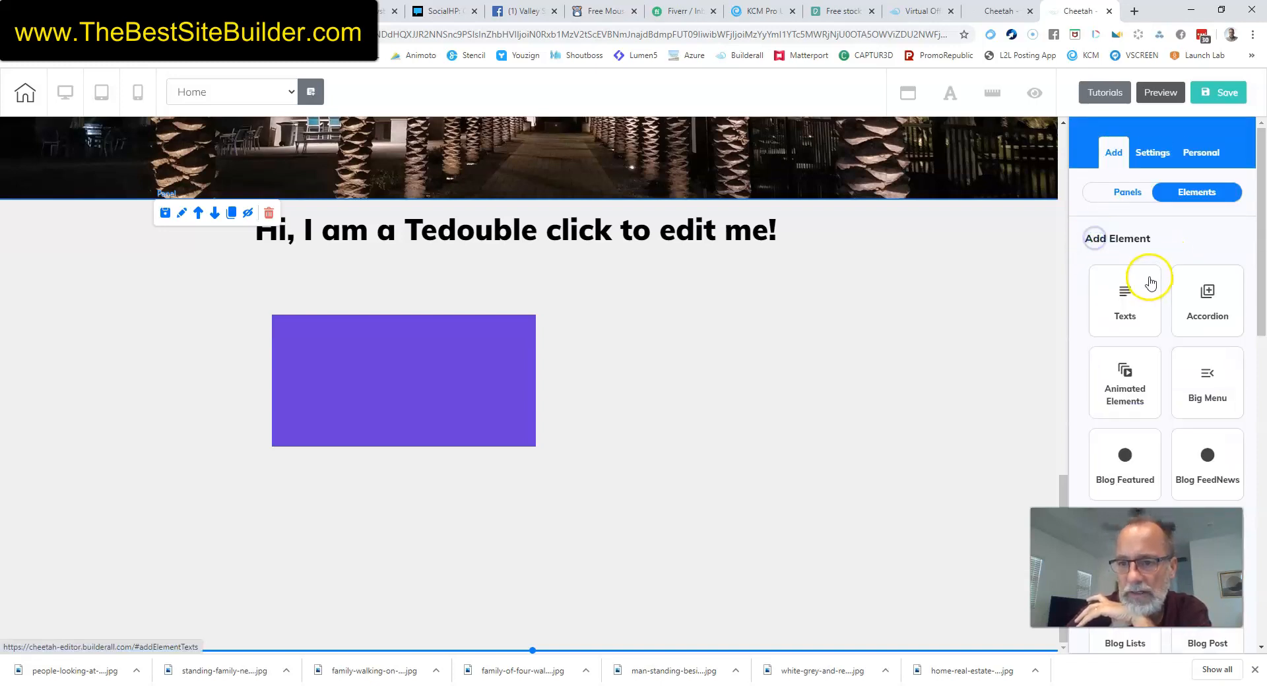
scroll(1149, 282, "down", 10)
scroll(1151, 282, "up", 1)
left_click(1128, 202)
left_click_drag(1159, 339, 824, 349)
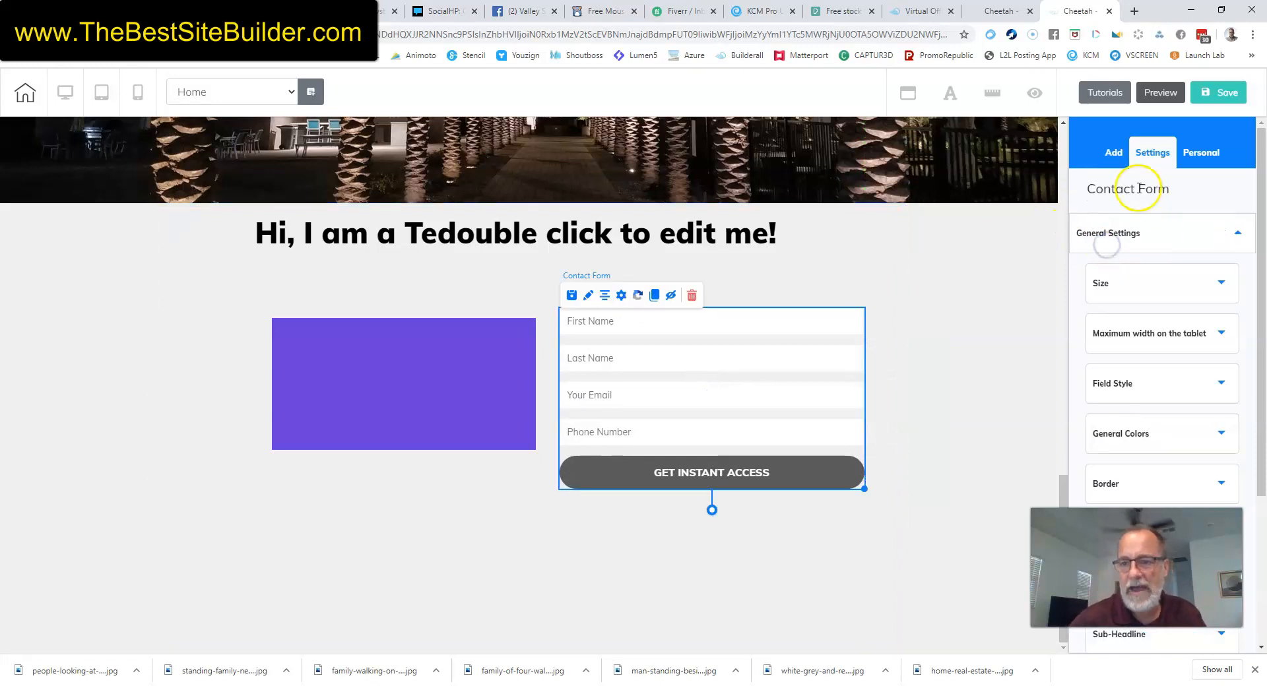
left_click(1105, 237)
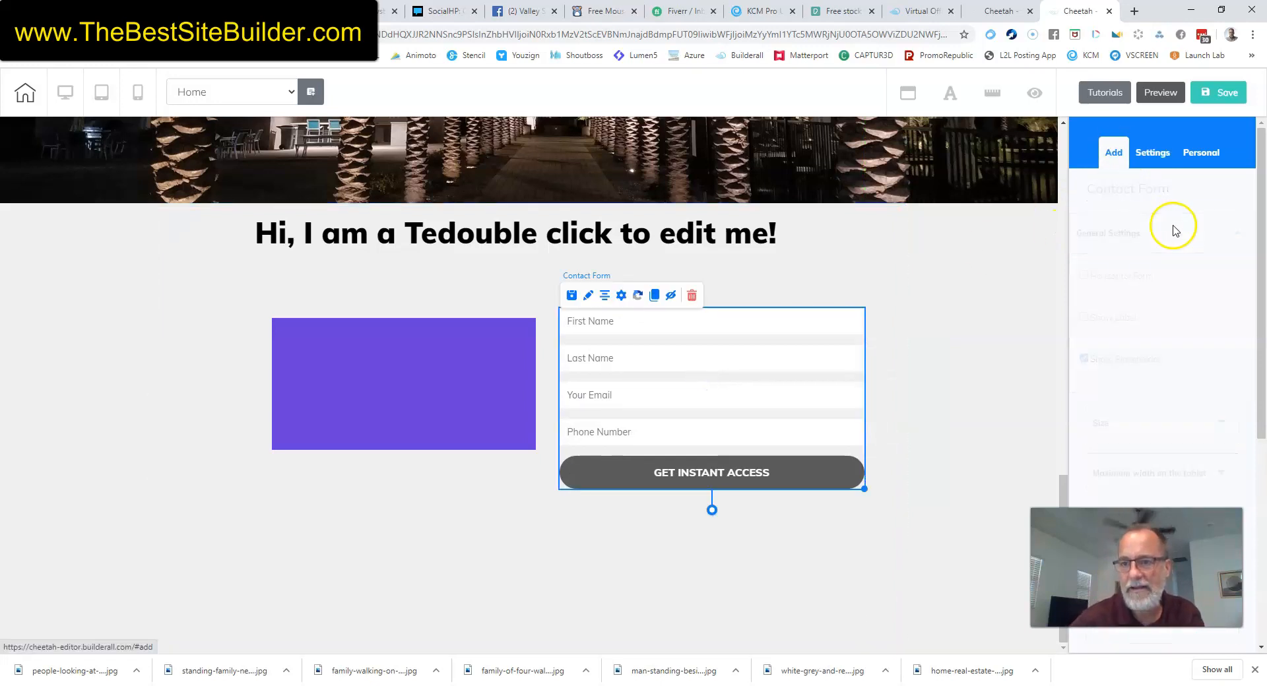
Add a Social Bars element below the purple box.
left_click(1197, 192)
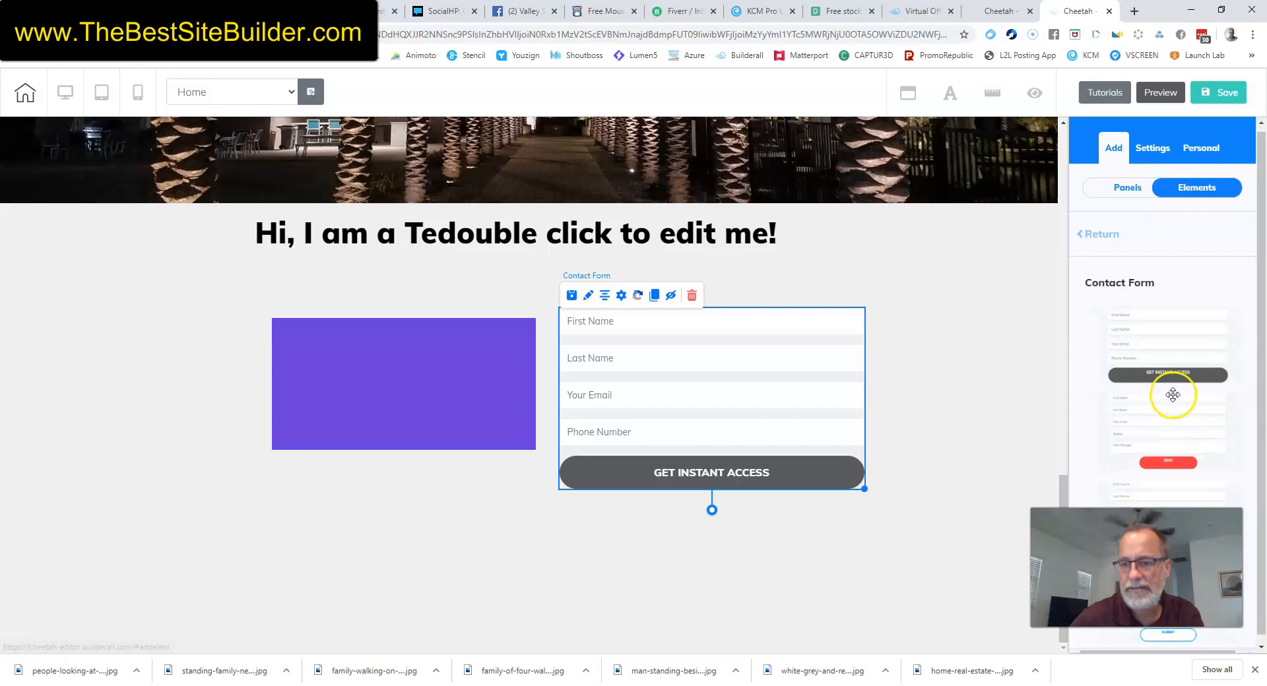
left_click(1102, 236)
scroll(1173, 293, "down", 8)
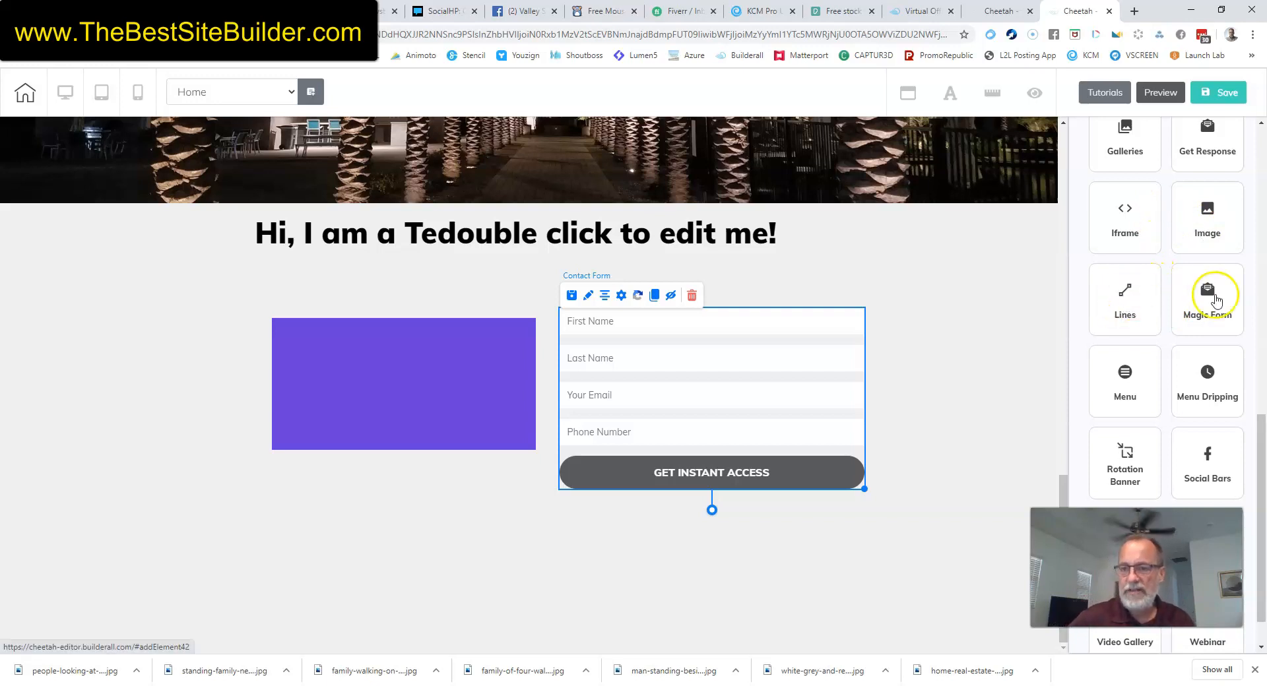
scroll(1207, 304, "down", 1)
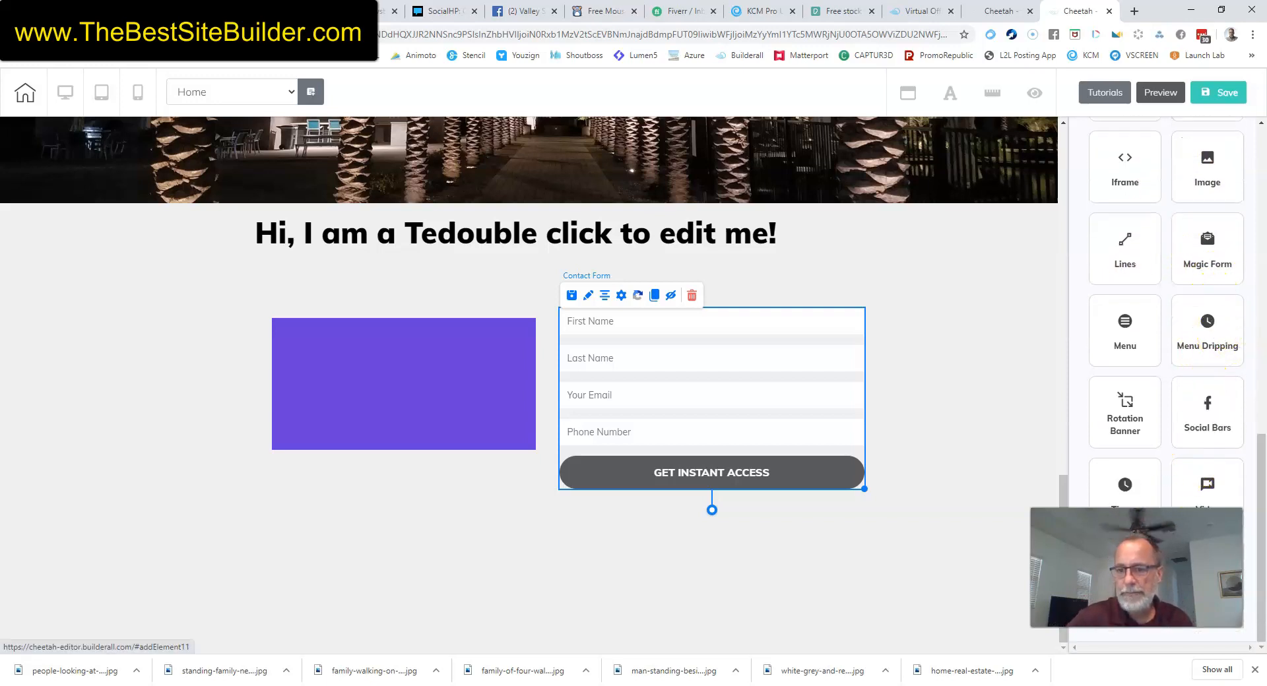
left_click(1209, 416)
left_click_drag(1150, 350, 356, 536)
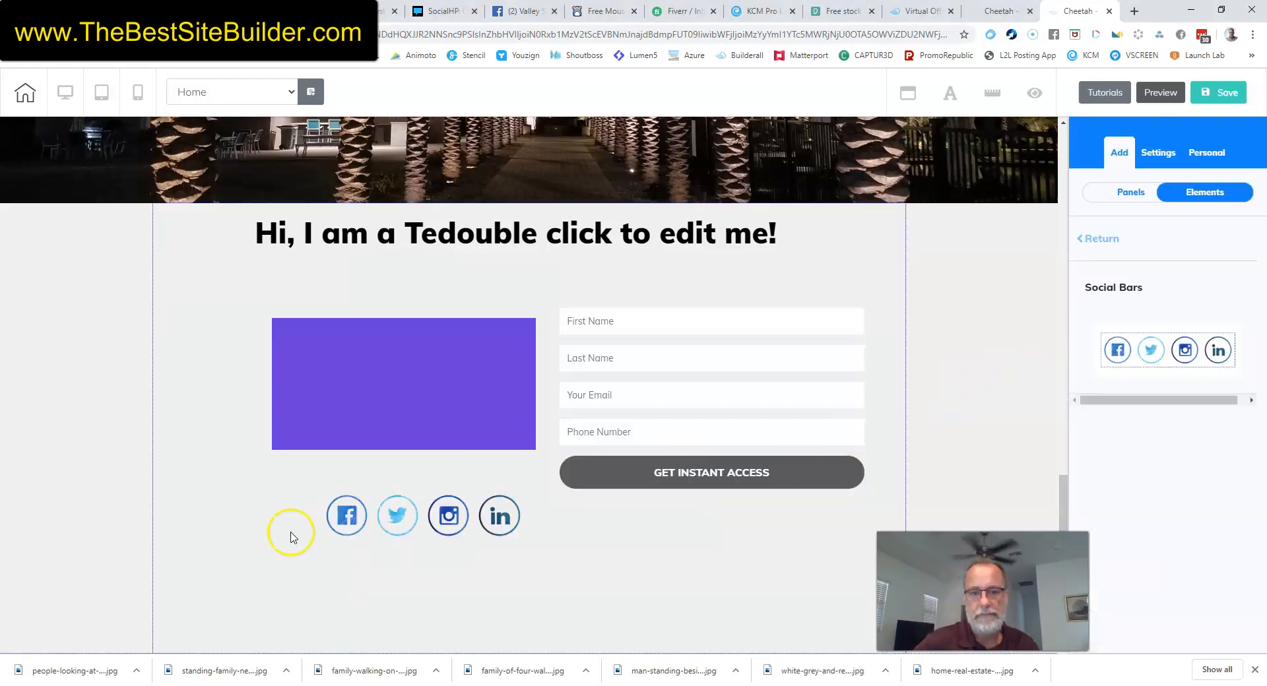
Uncheck Show Twitter so the social bar hides the Twitter icon.
left_click(433, 525)
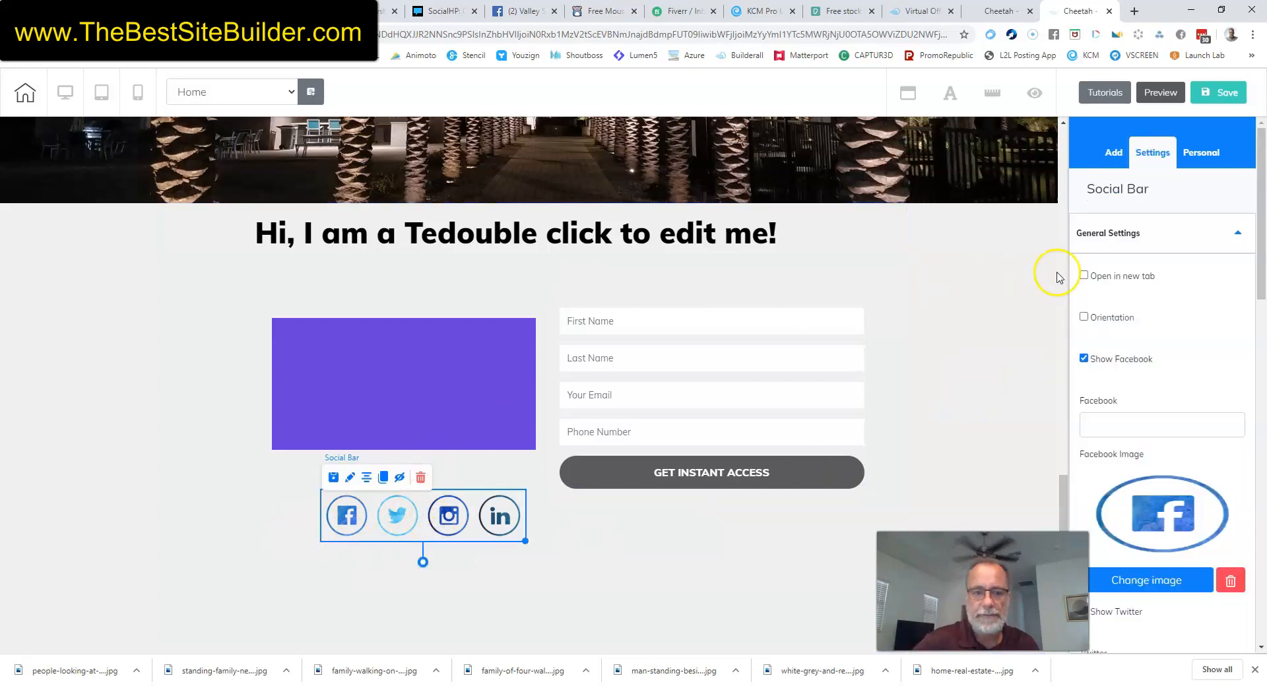
scroll(1118, 404, "down", 9)
scroll(1128, 404, "up", 5)
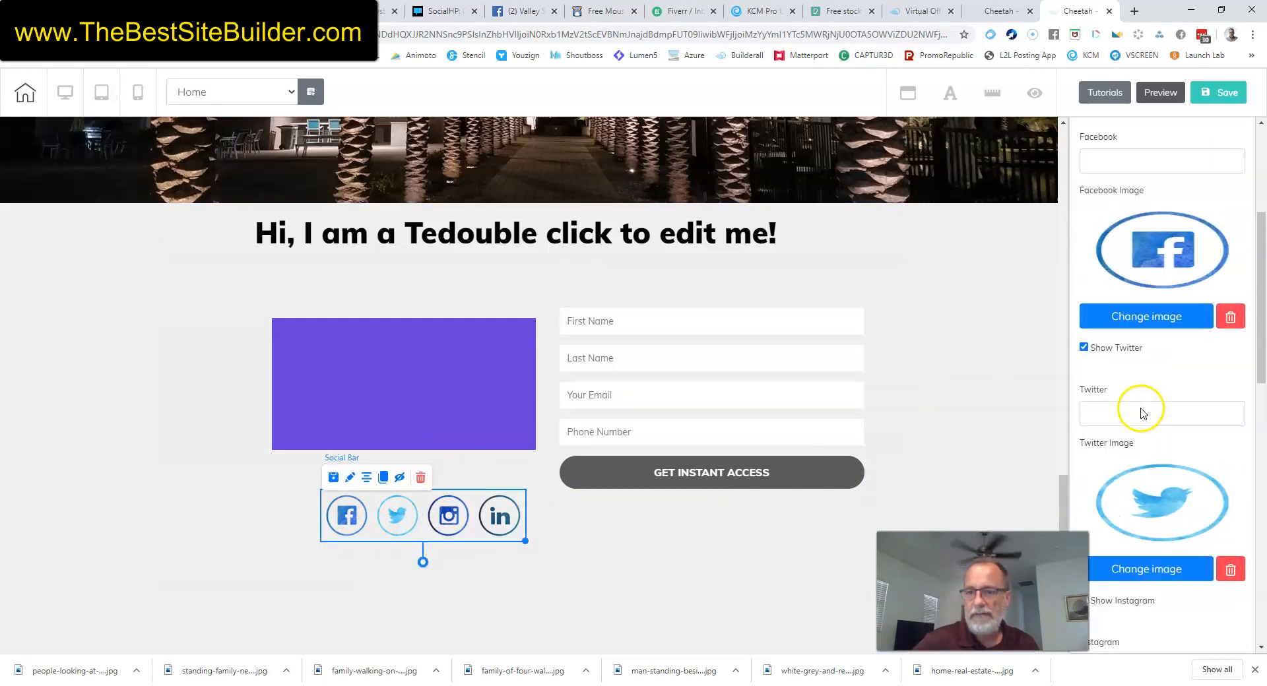
left_click(1084, 347)
scroll(993, 328, "up", 4)
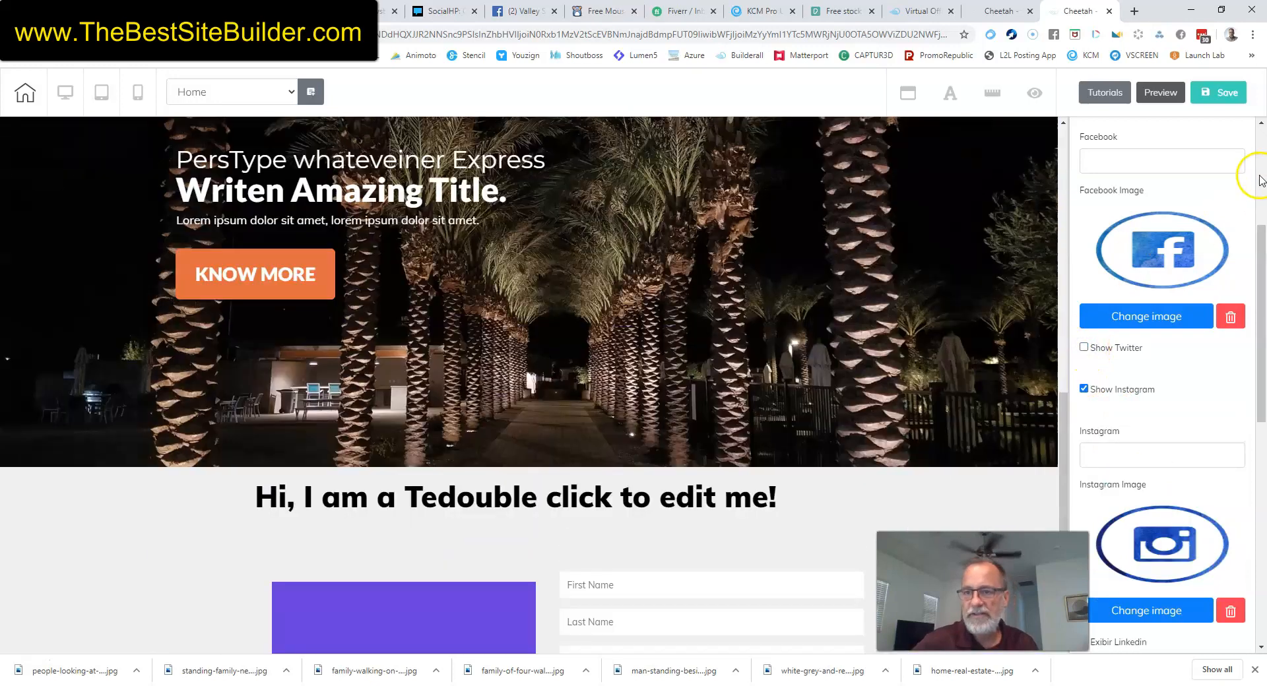
scroll(1161, 277, "up", 4)
left_click(1113, 153)
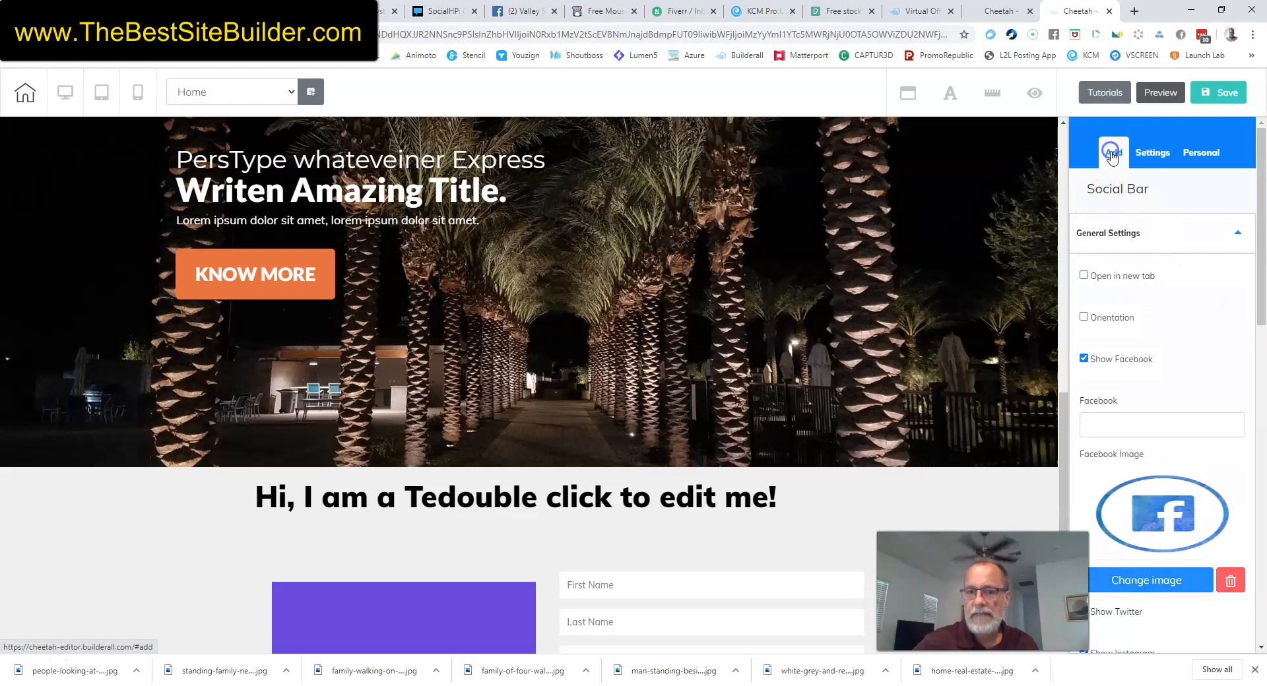
left_click(1199, 194)
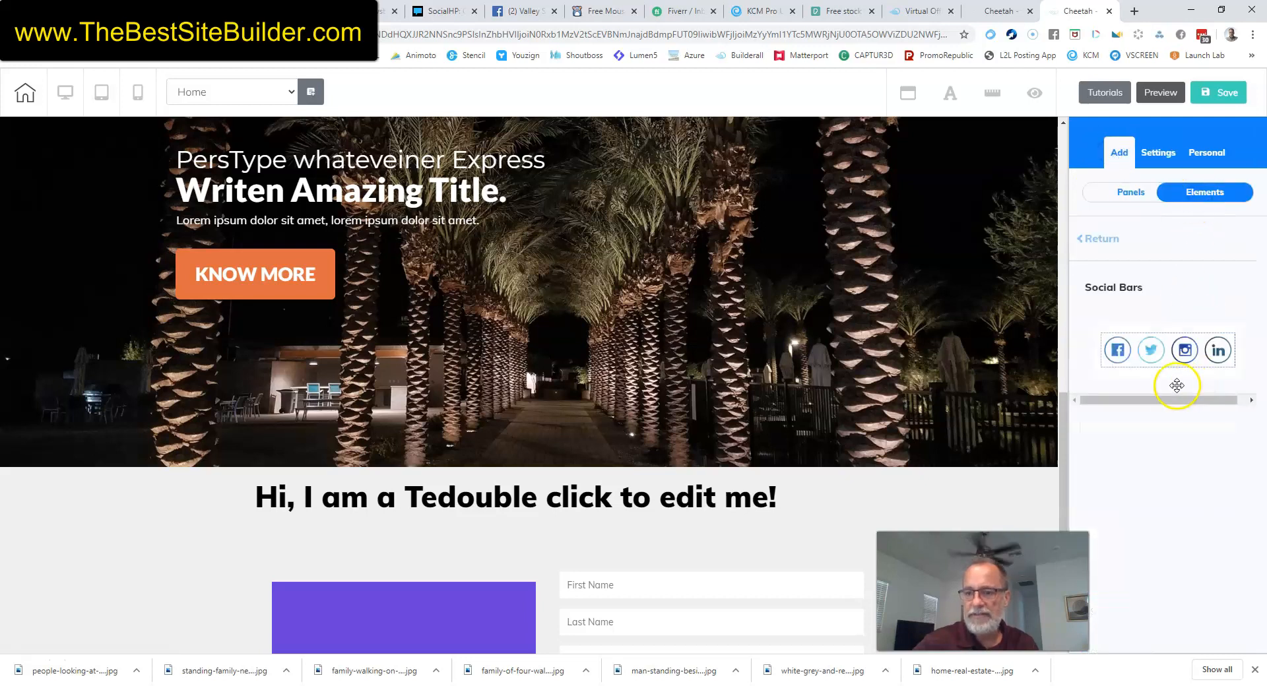
left_click(1088, 239)
scroll(1159, 419, "down", 10)
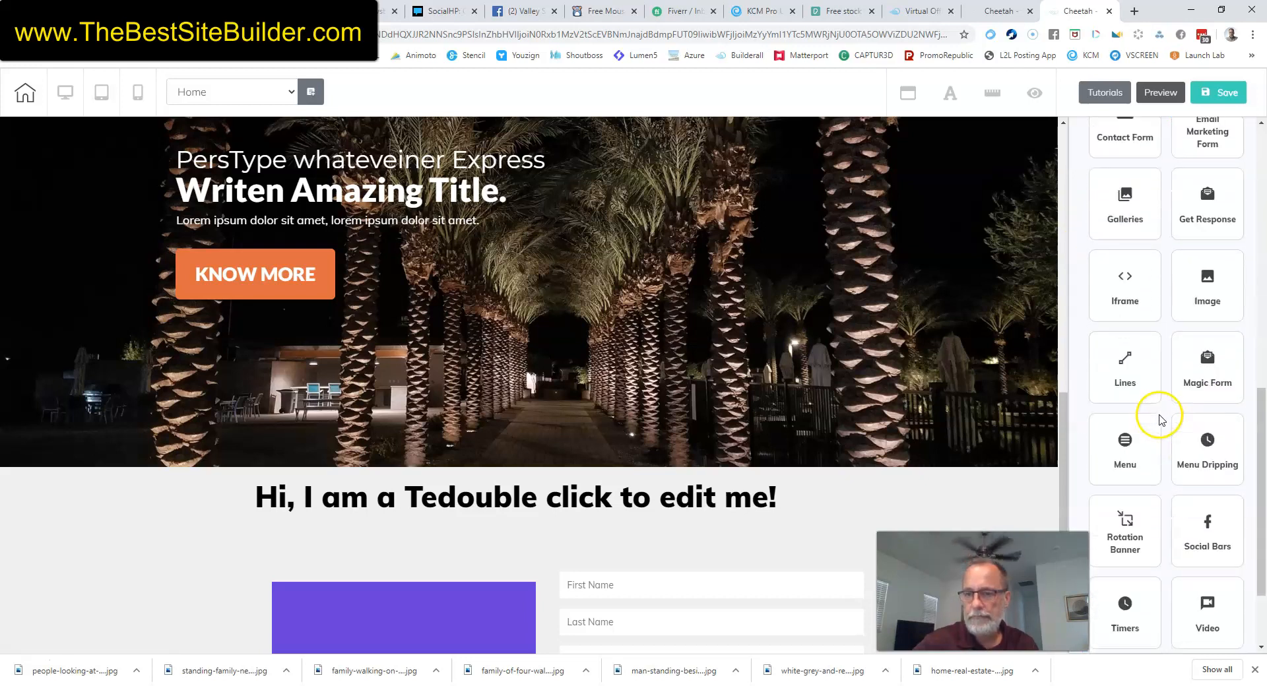
scroll(1166, 422, "up", 5)
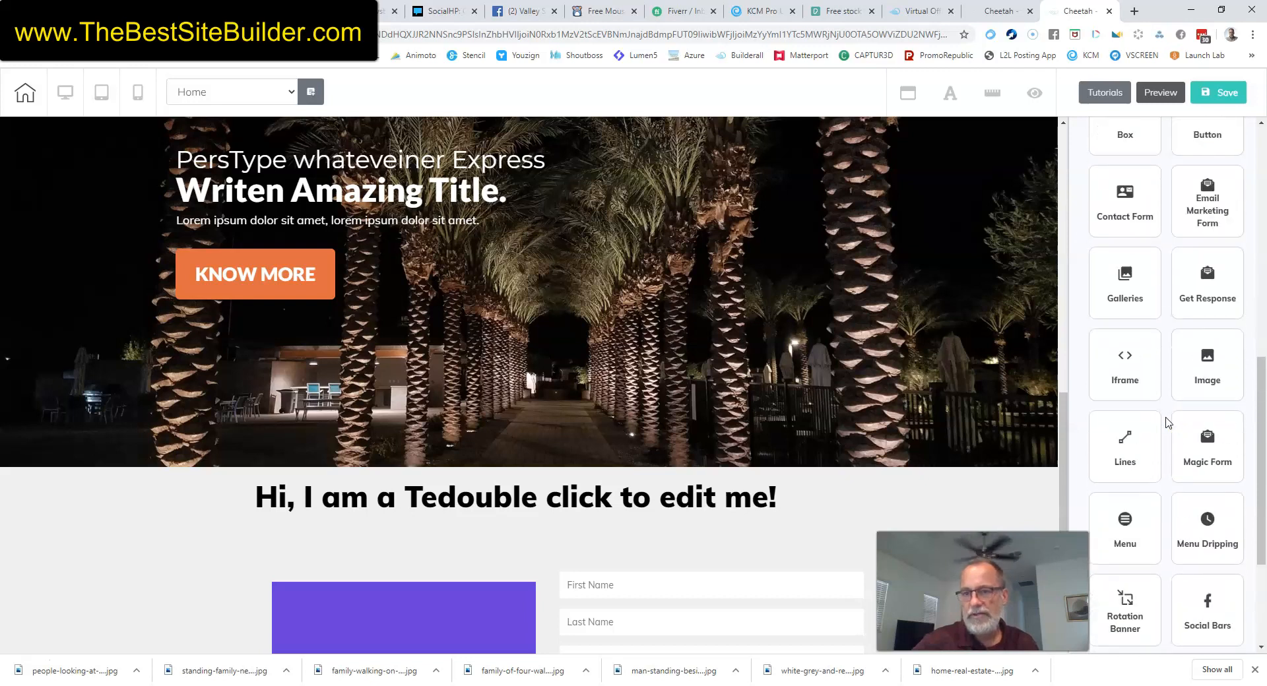
Place the rounded green 'register now' button under the contact form and enlarge it.
left_click(1211, 328)
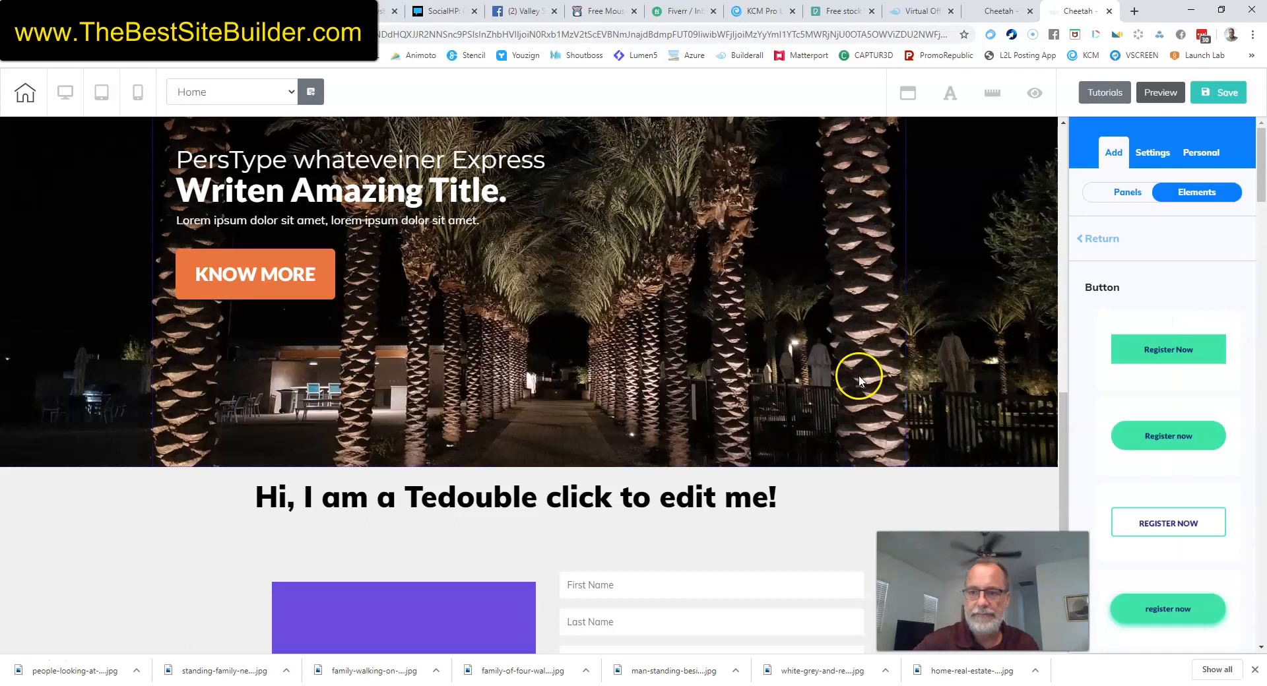
scroll(862, 367, "down", 2)
scroll(1210, 418, "down", 3)
scroll(814, 433, "down", 2)
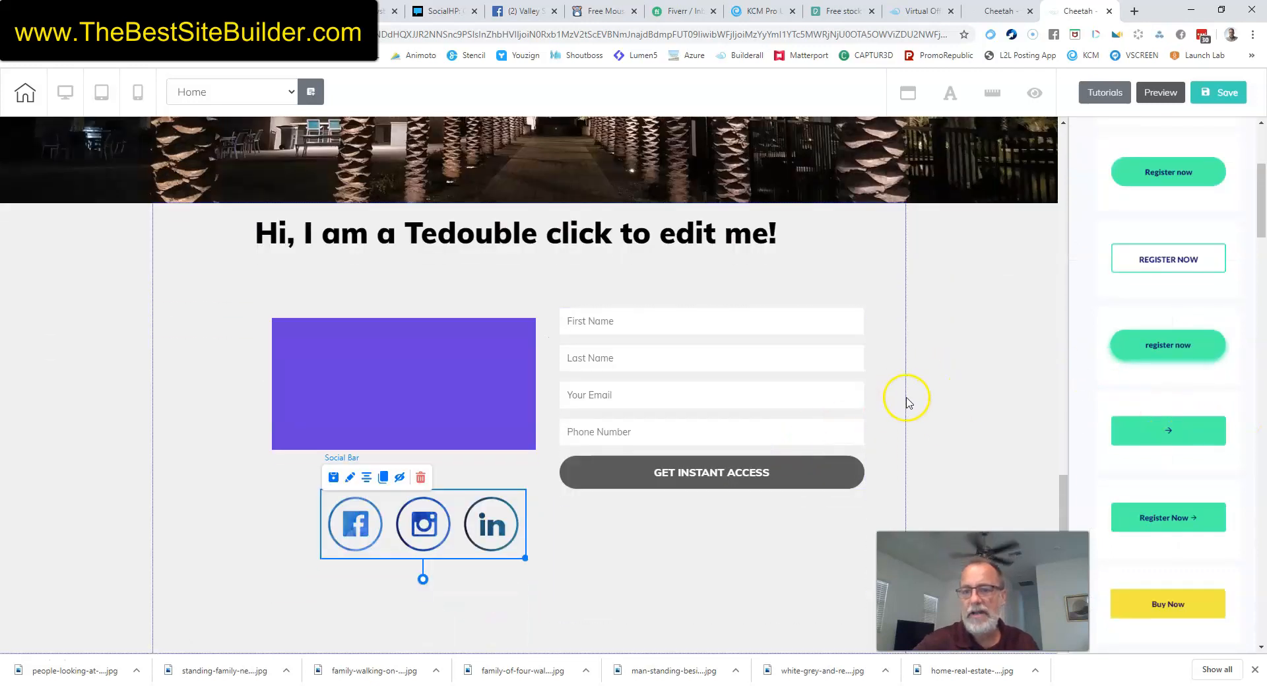
left_click_drag(1158, 352, 659, 577)
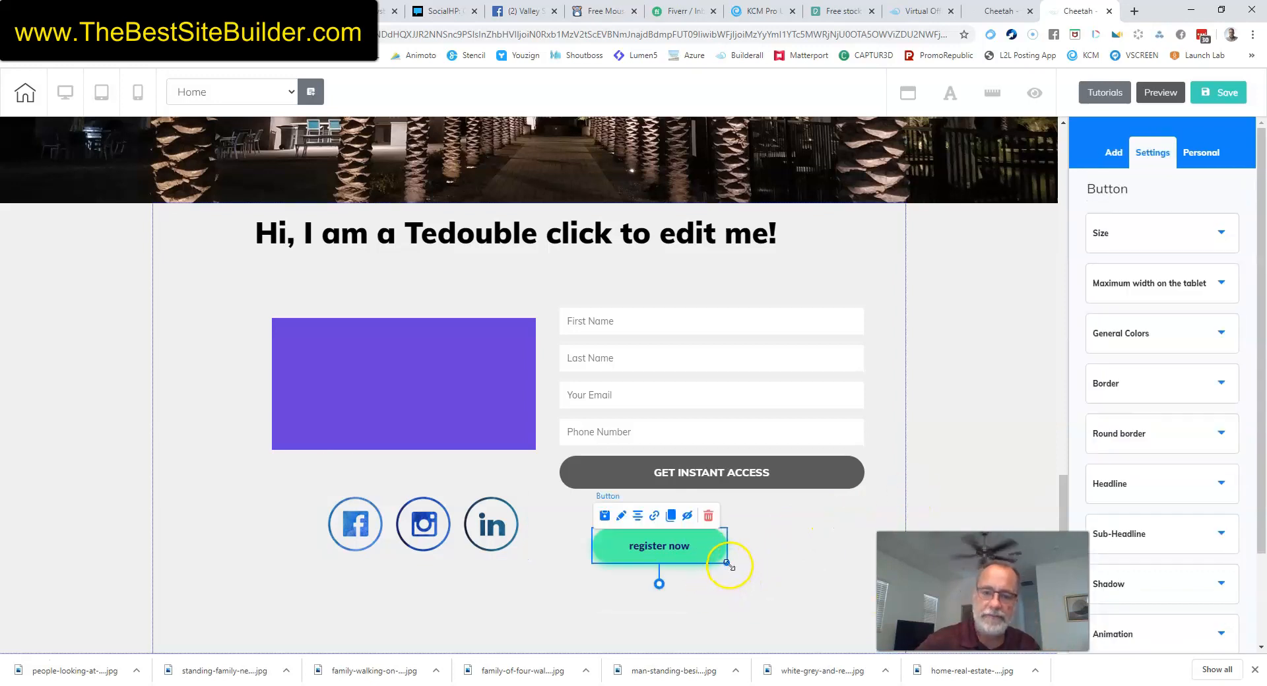
left_click_drag(823, 610, 820, 581)
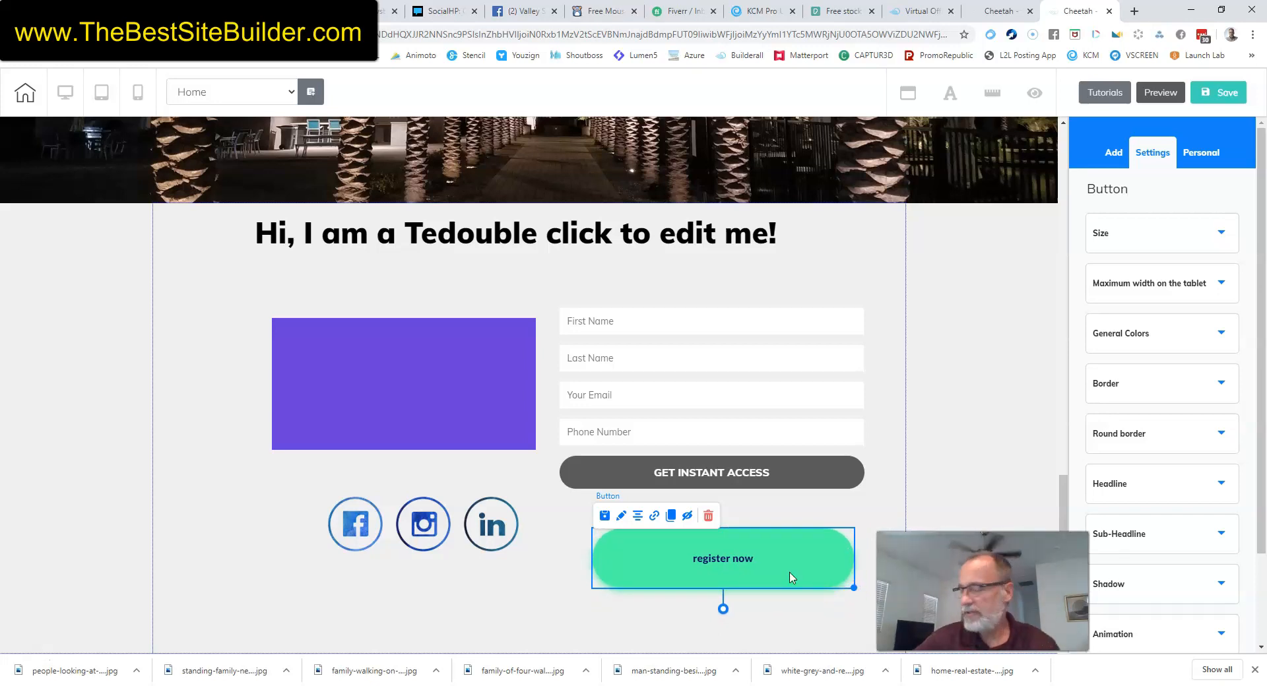
left_click_drag(791, 576, 795, 572)
left_click(794, 569)
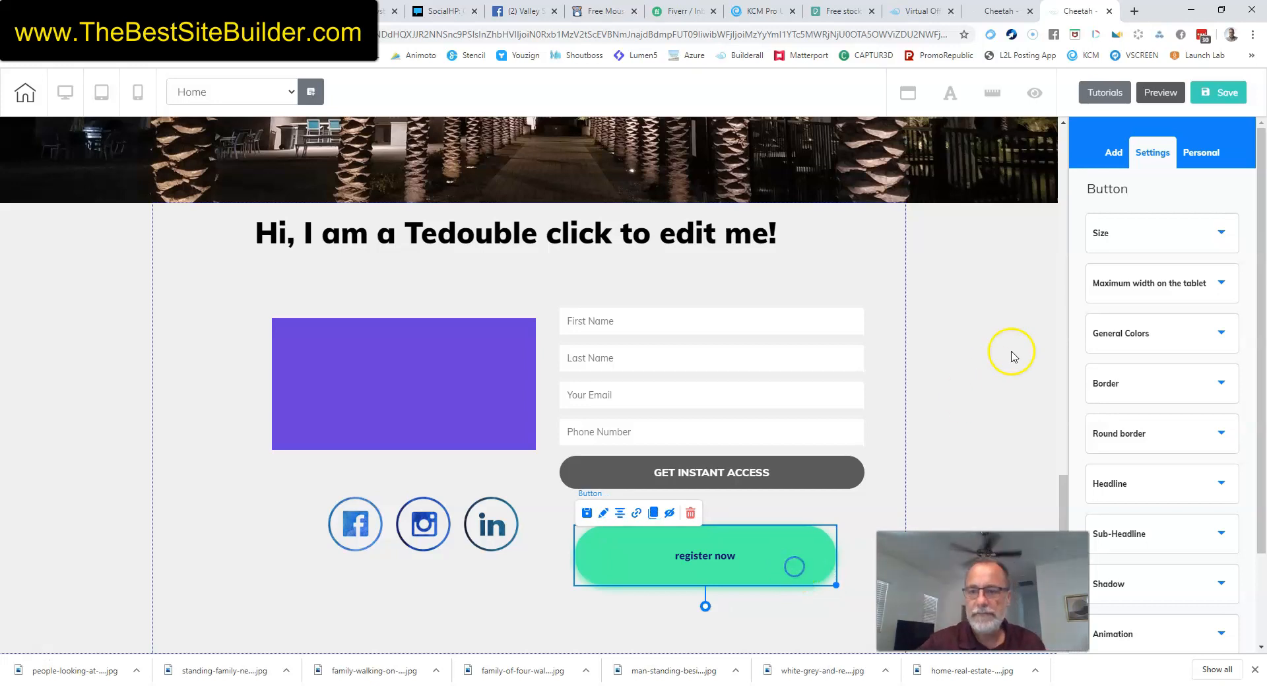
Change the green button's label to 'Search for Homes'.
scroll(1166, 370, "down", 2)
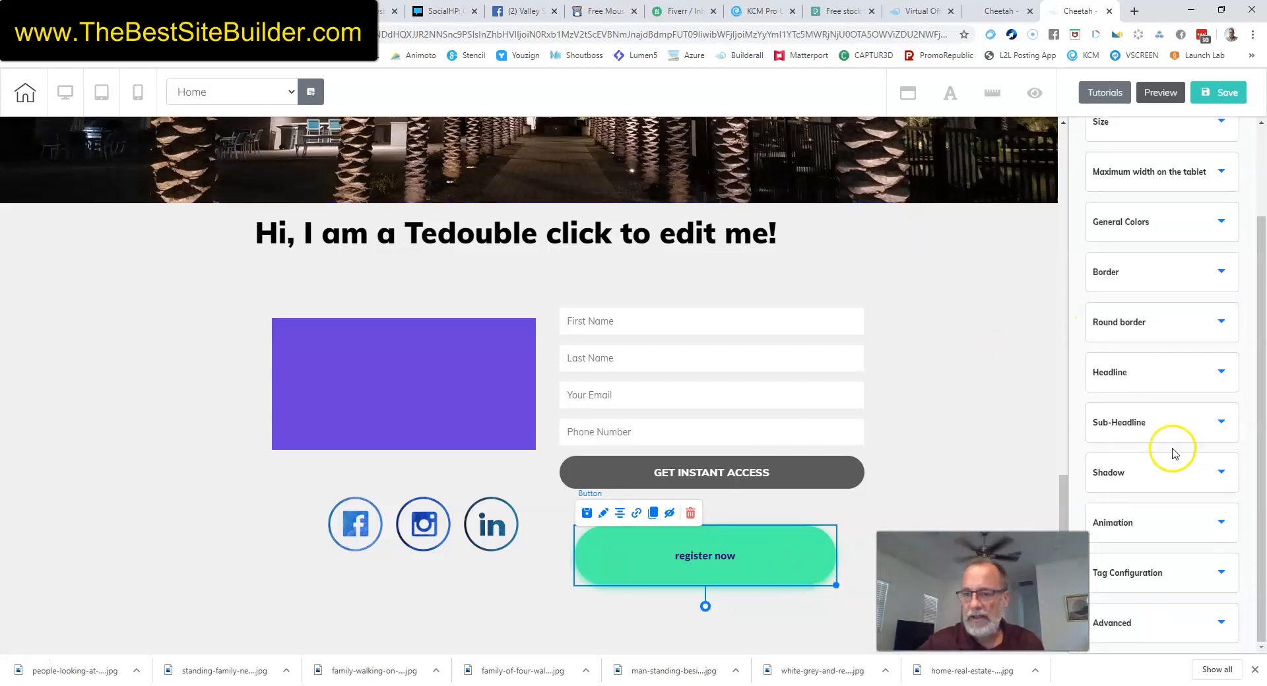
left_click(1220, 373)
left_click(1164, 434)
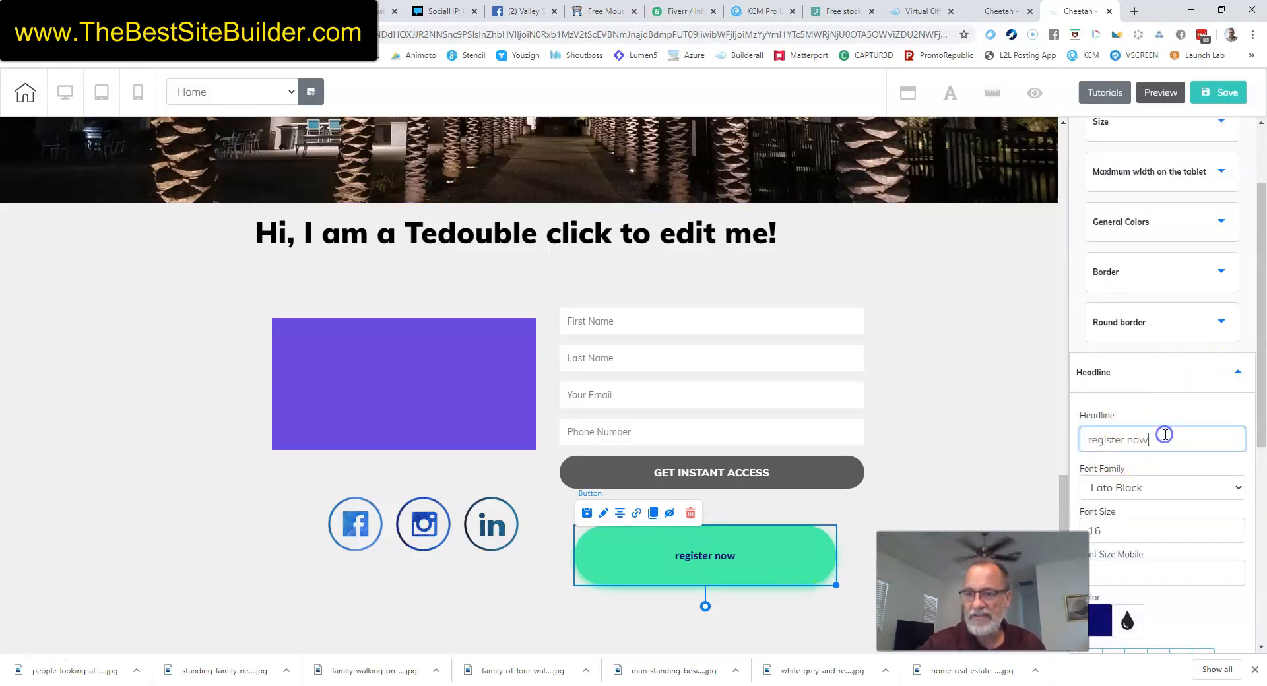
key("BackSpace")
key("BackSpace")
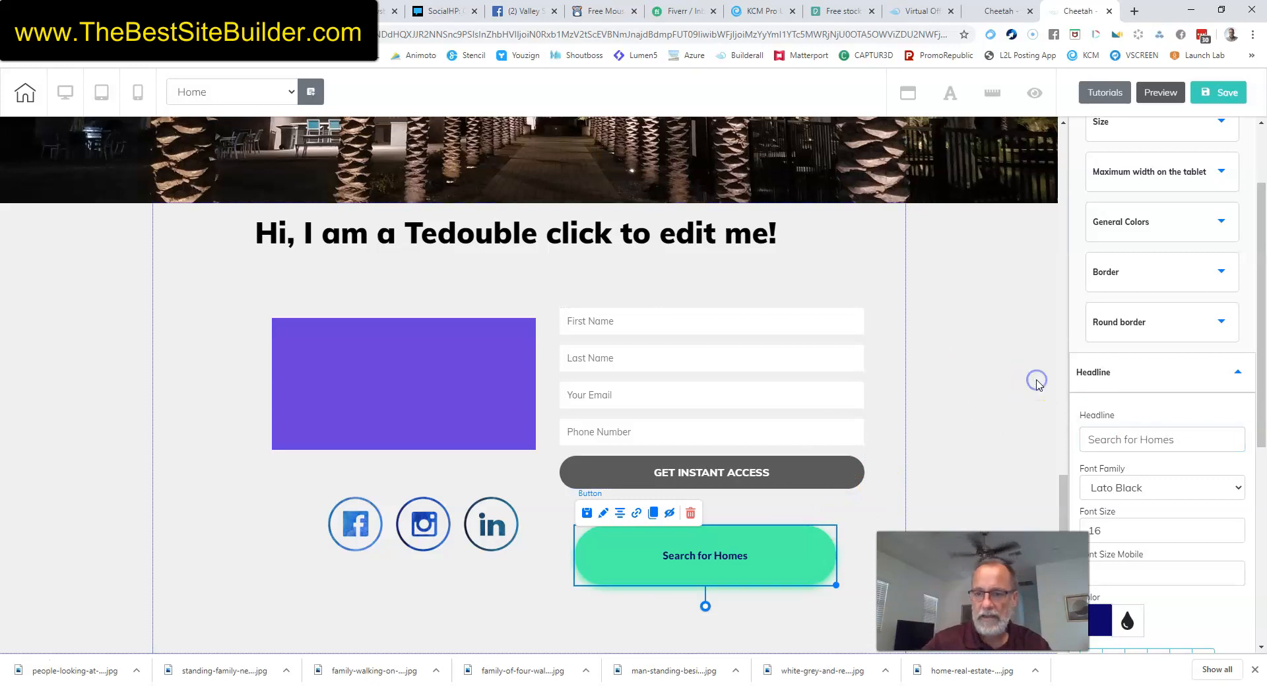
left_click(937, 468)
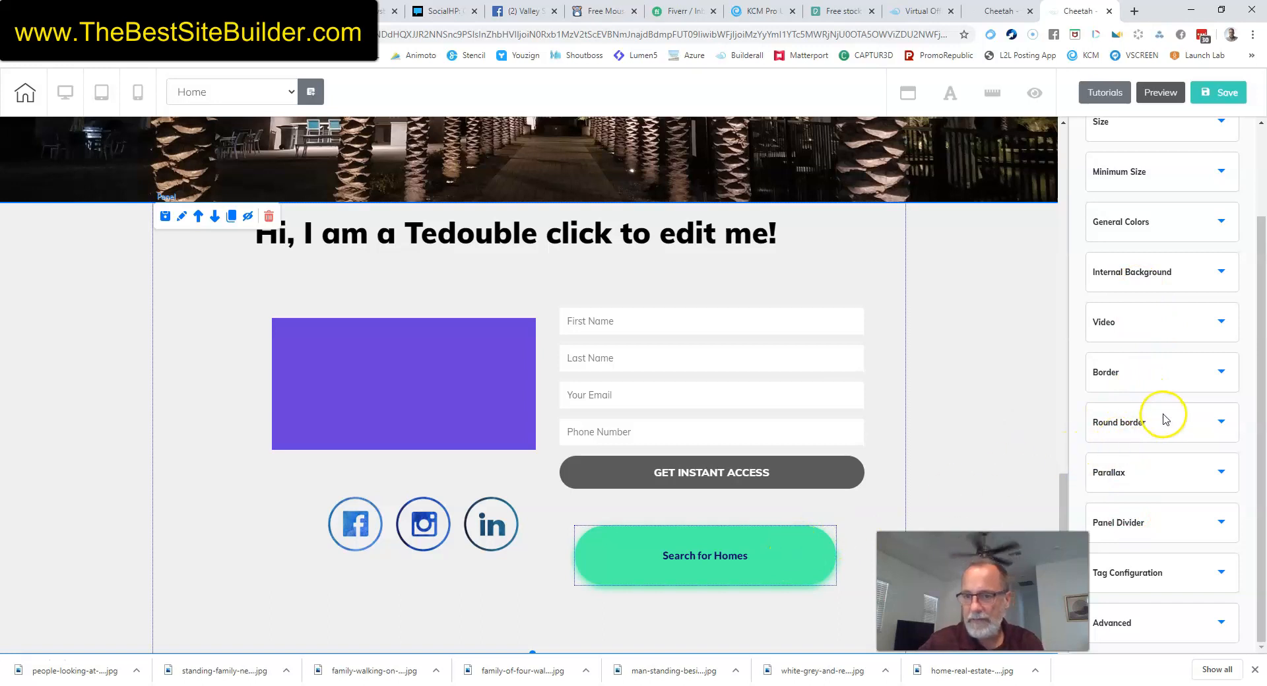
Set the button's Sub-Headline subtext to 'opens in new window'.
left_click(805, 549)
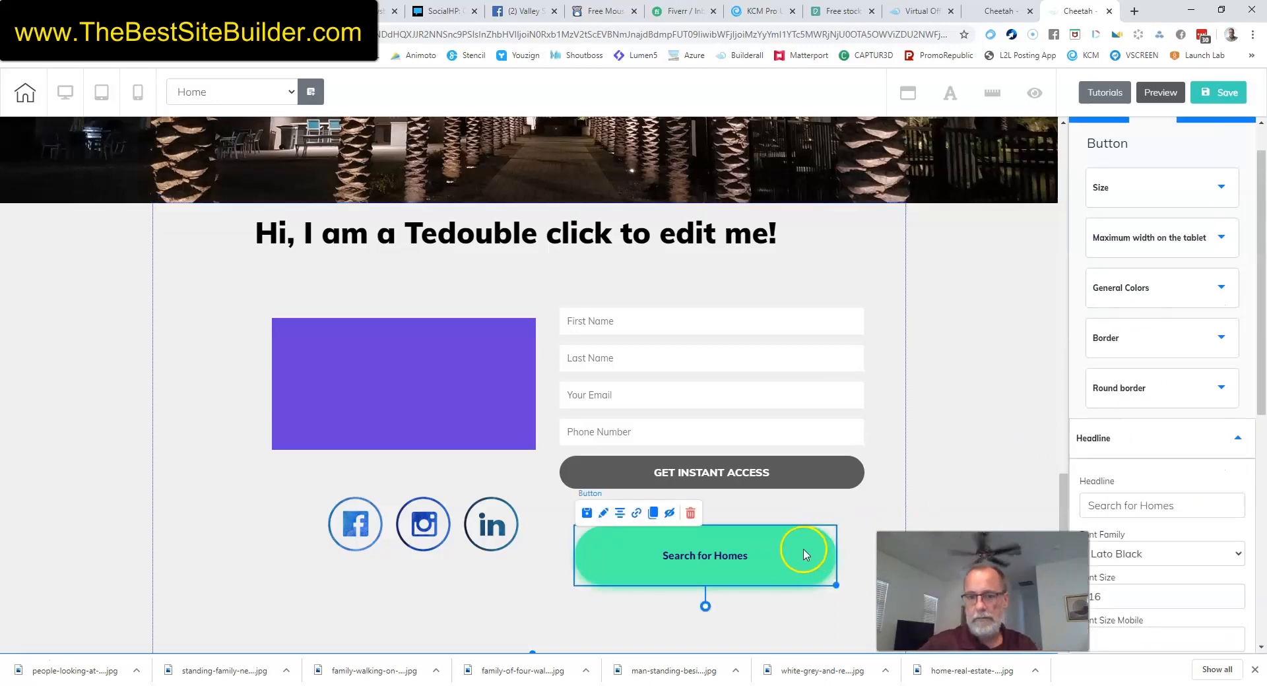
scroll(1187, 419, "down", 4)
scroll(1217, 412, "down", 3)
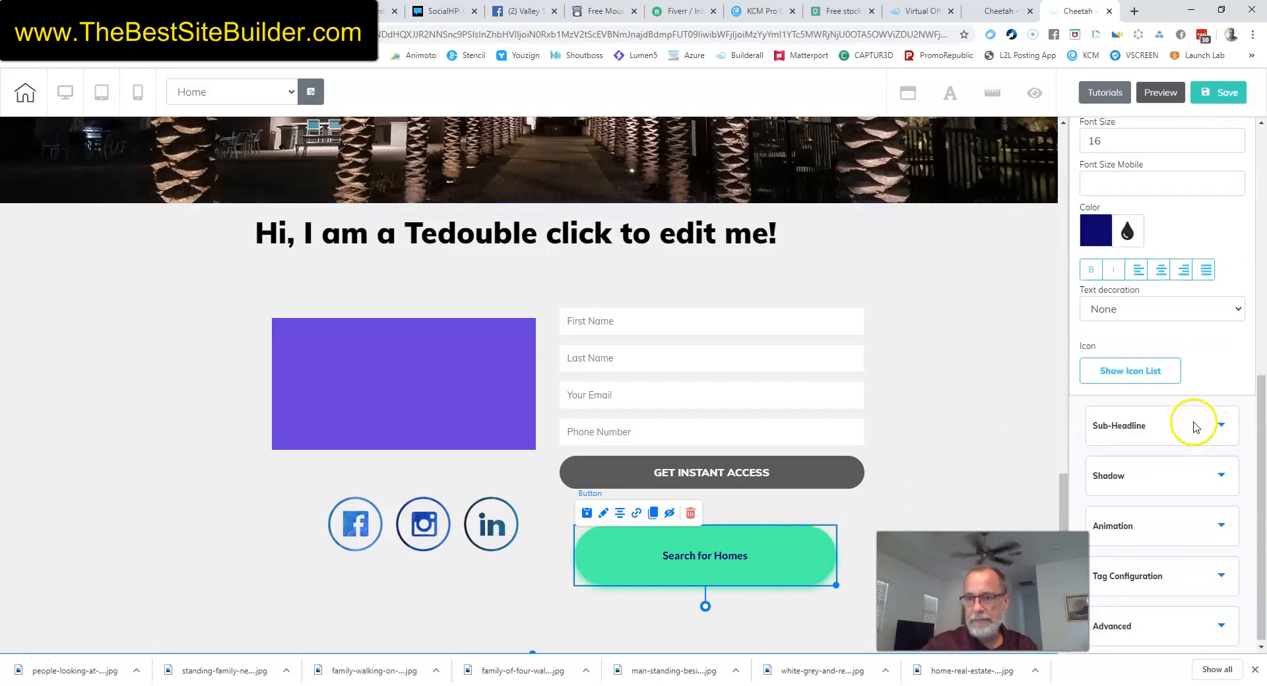
left_click(1152, 423)
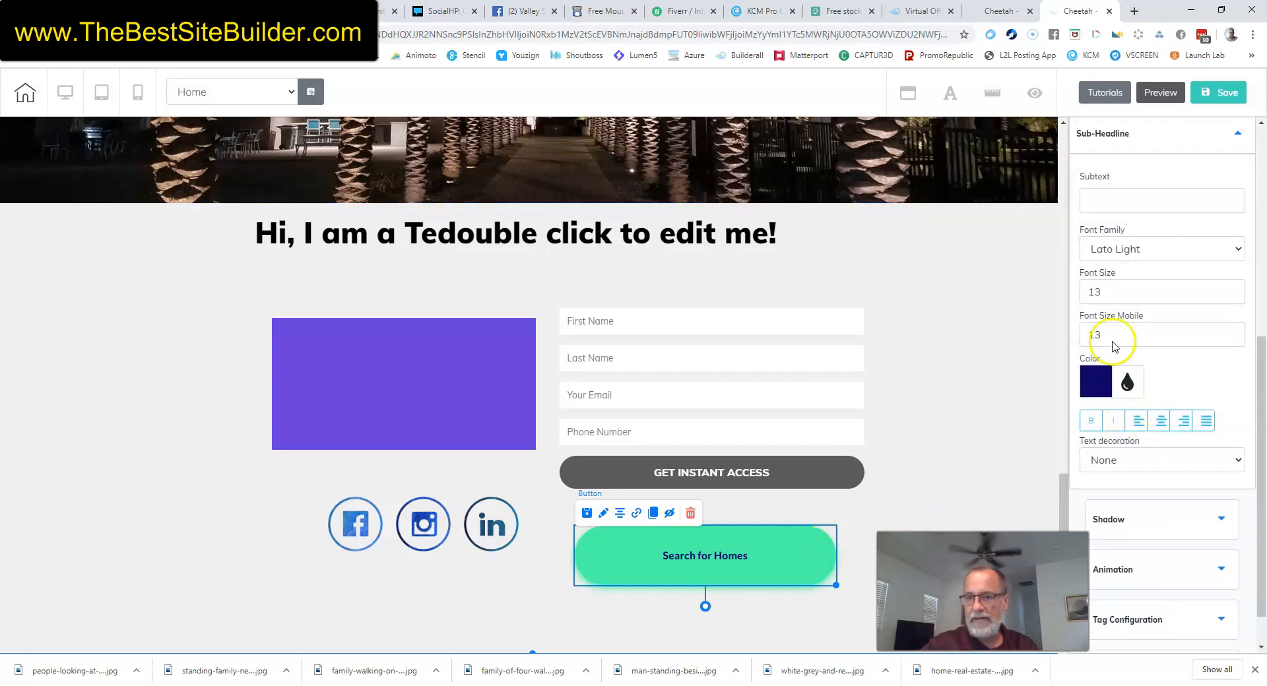
left_click(1114, 205)
type("opens in new window")
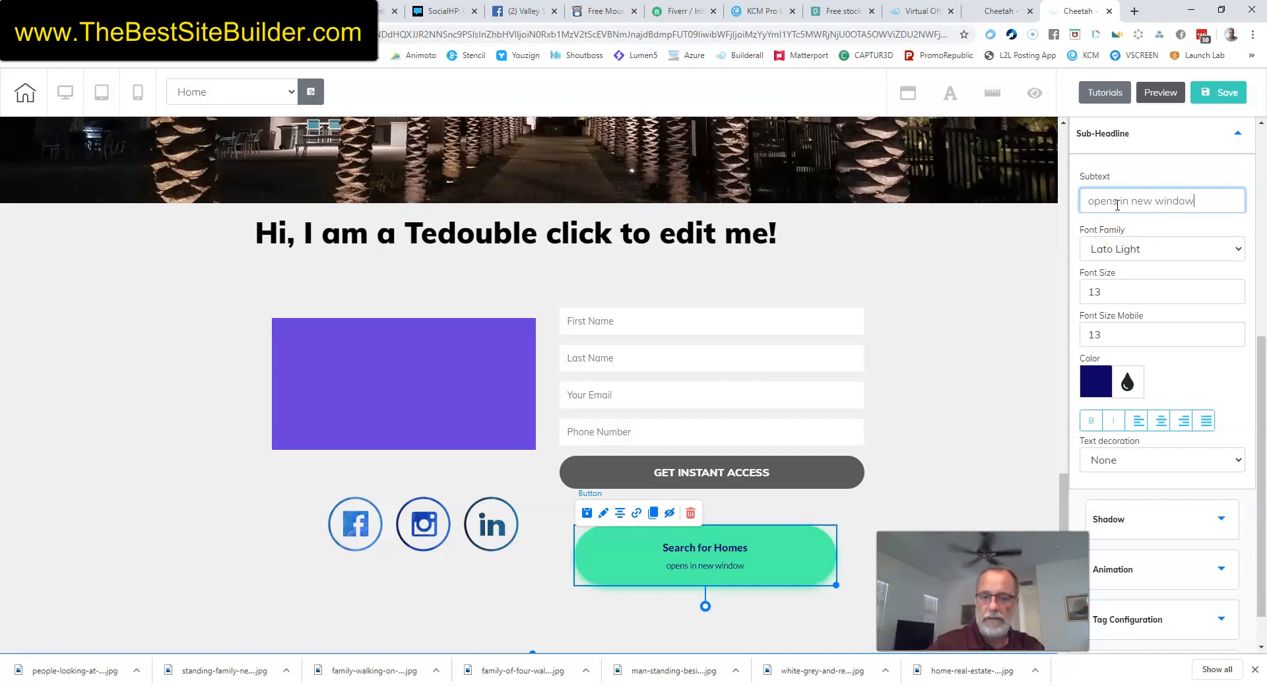
left_click(964, 305)
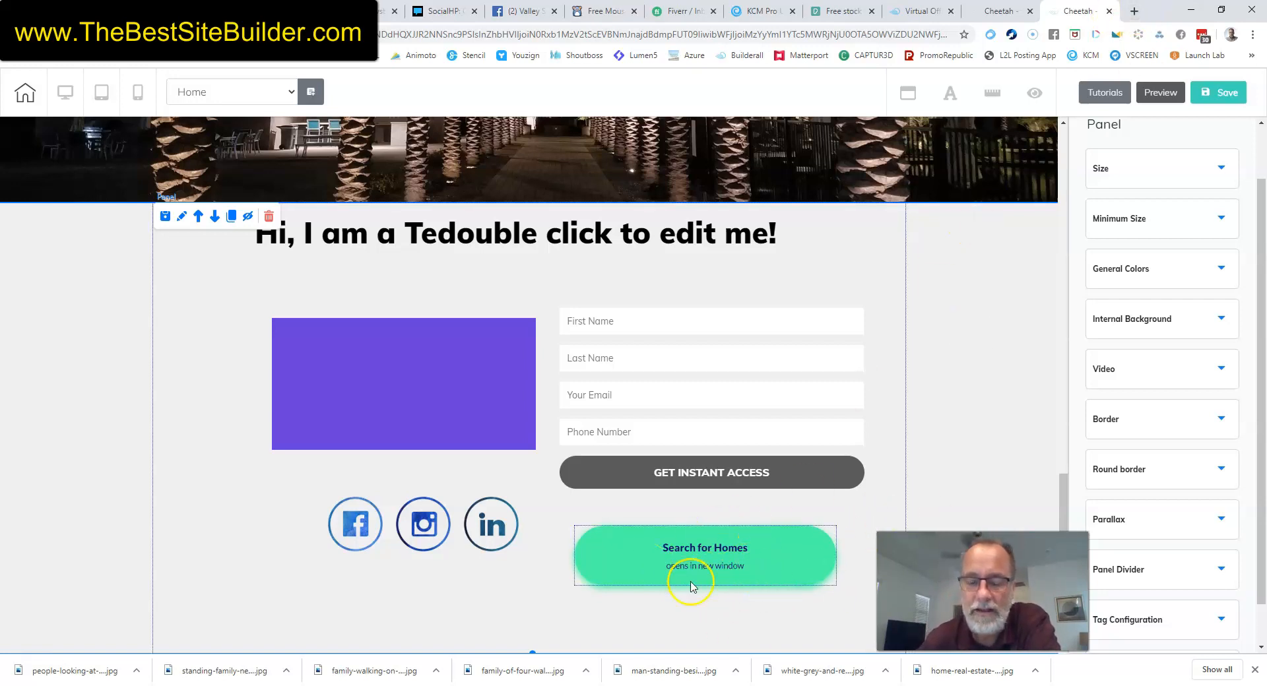
Load the agent's HomeSmart real estate site in a new Chrome tab, then return to Cheetah.
left_click(1133, 12)
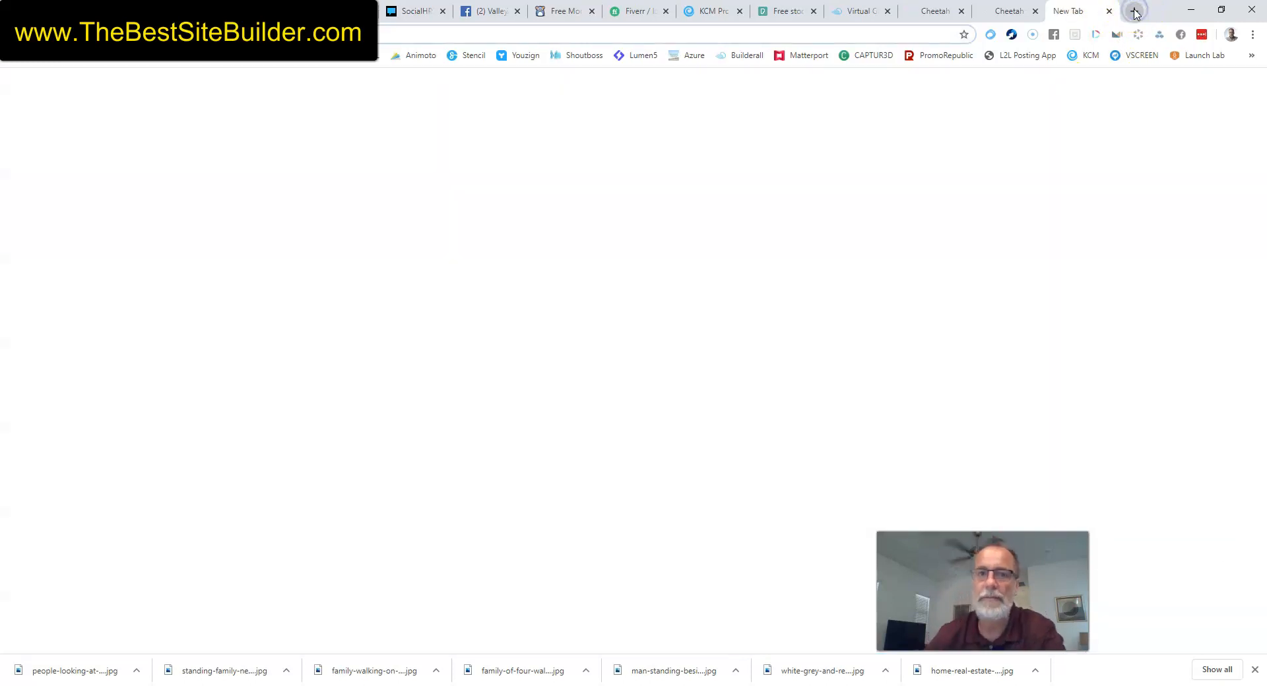
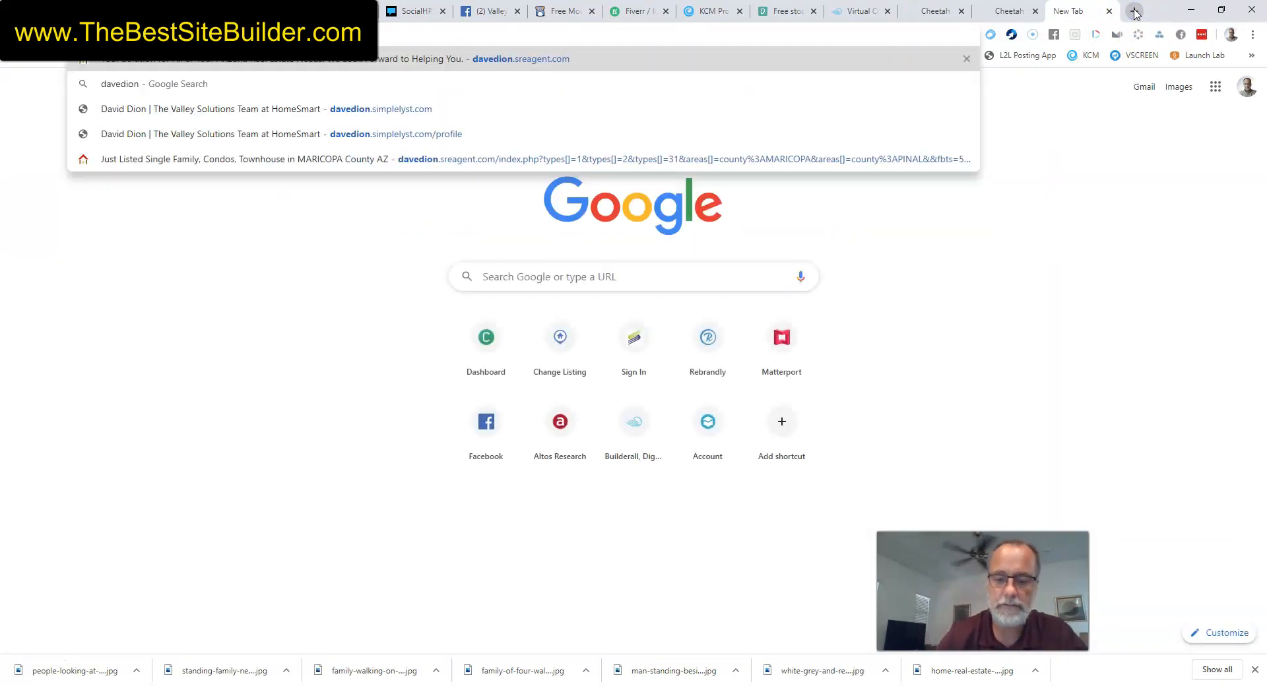
key("Return")
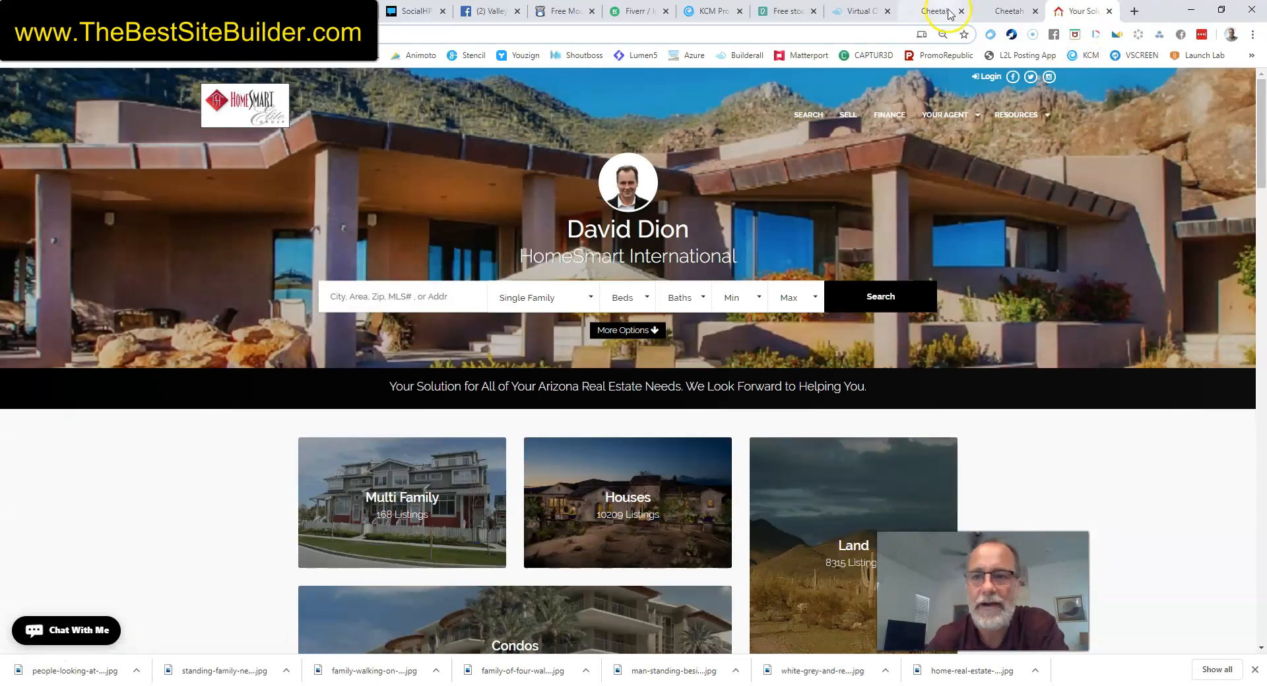
left_click(996, 12)
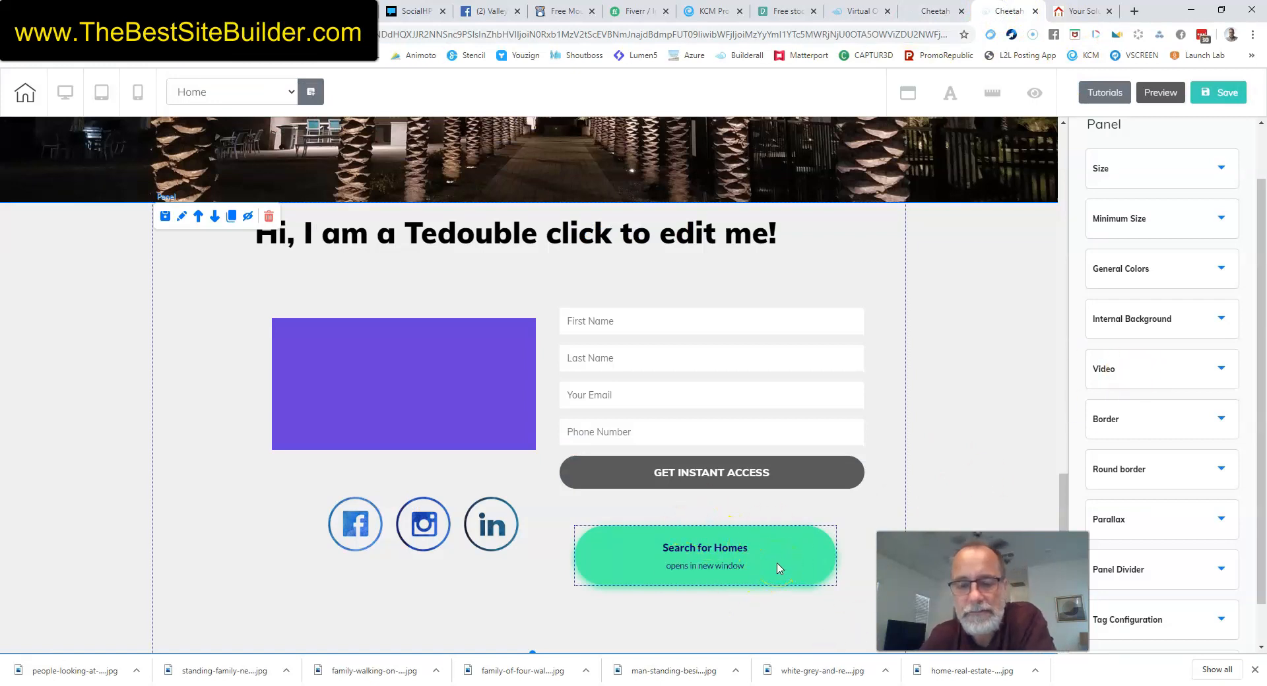
Link the Search for Homes button to the pasted real estate site URL, opening in a new tab.
left_click(779, 568)
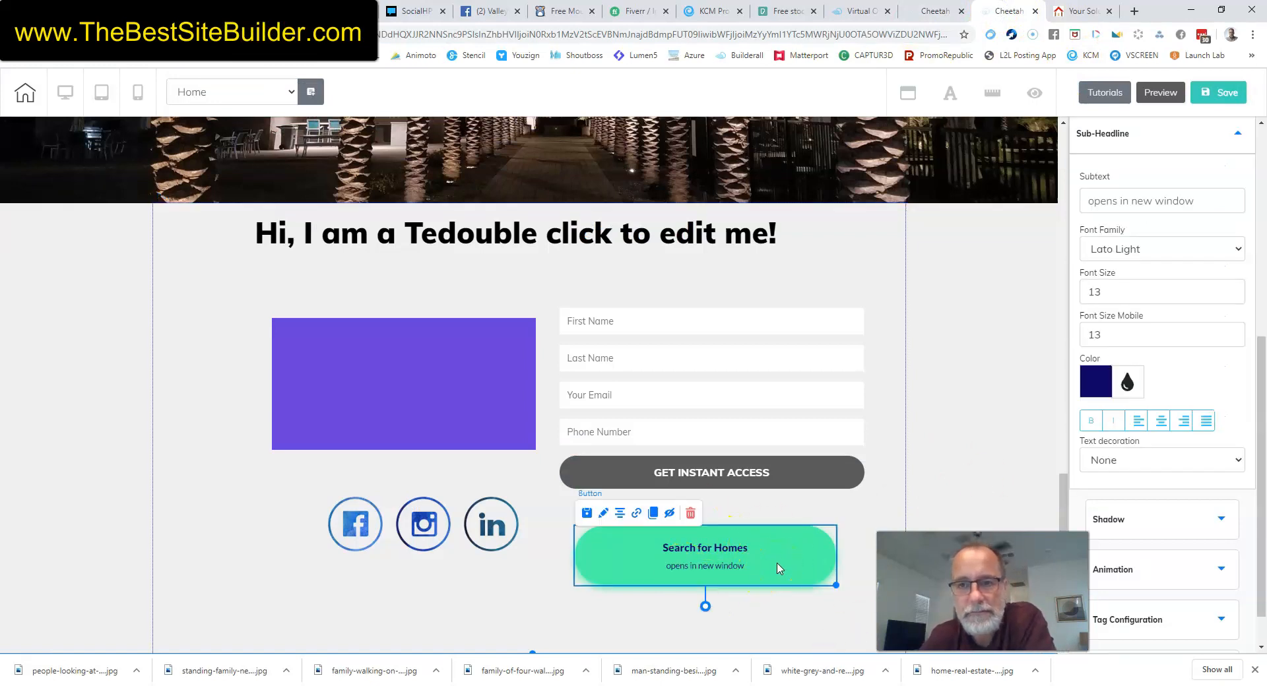
left_click(635, 520)
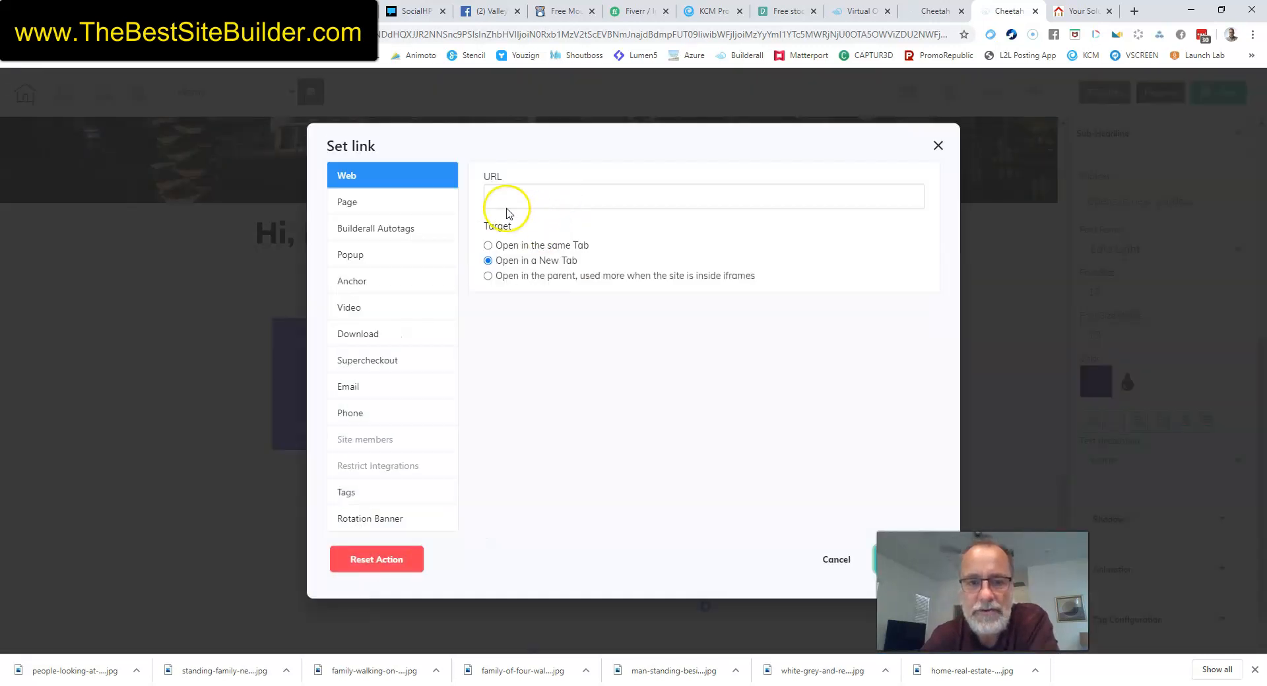
left_click(532, 191)
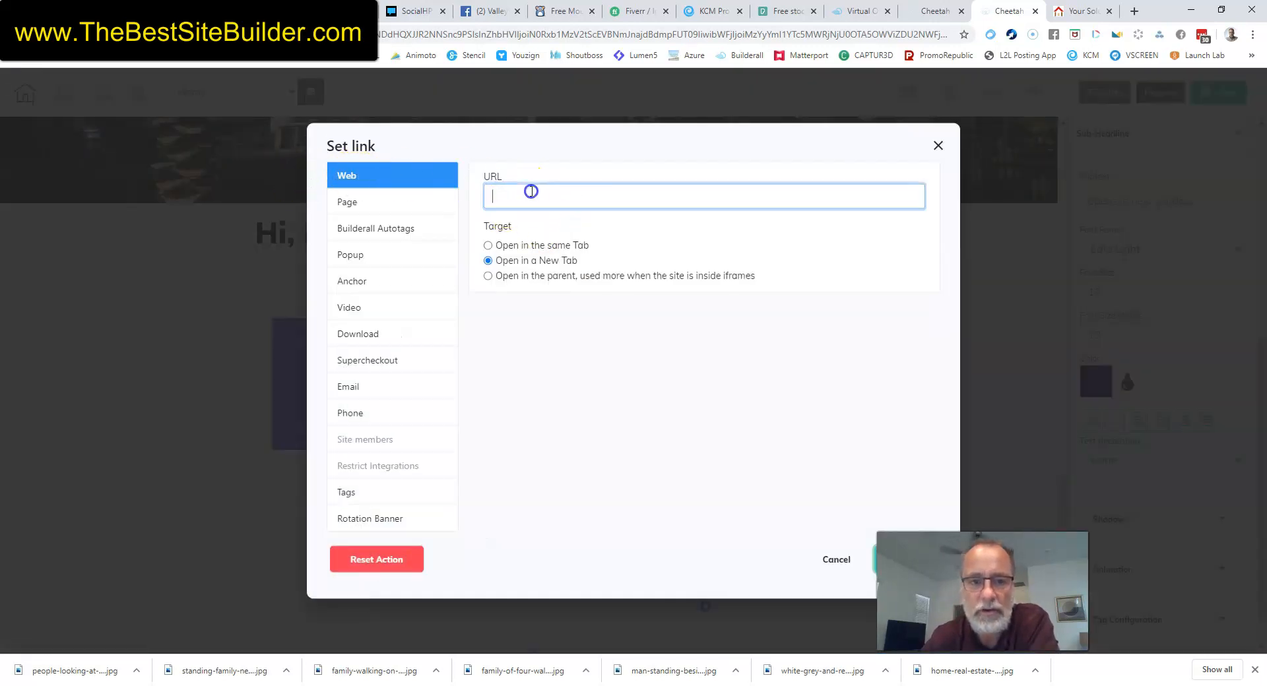
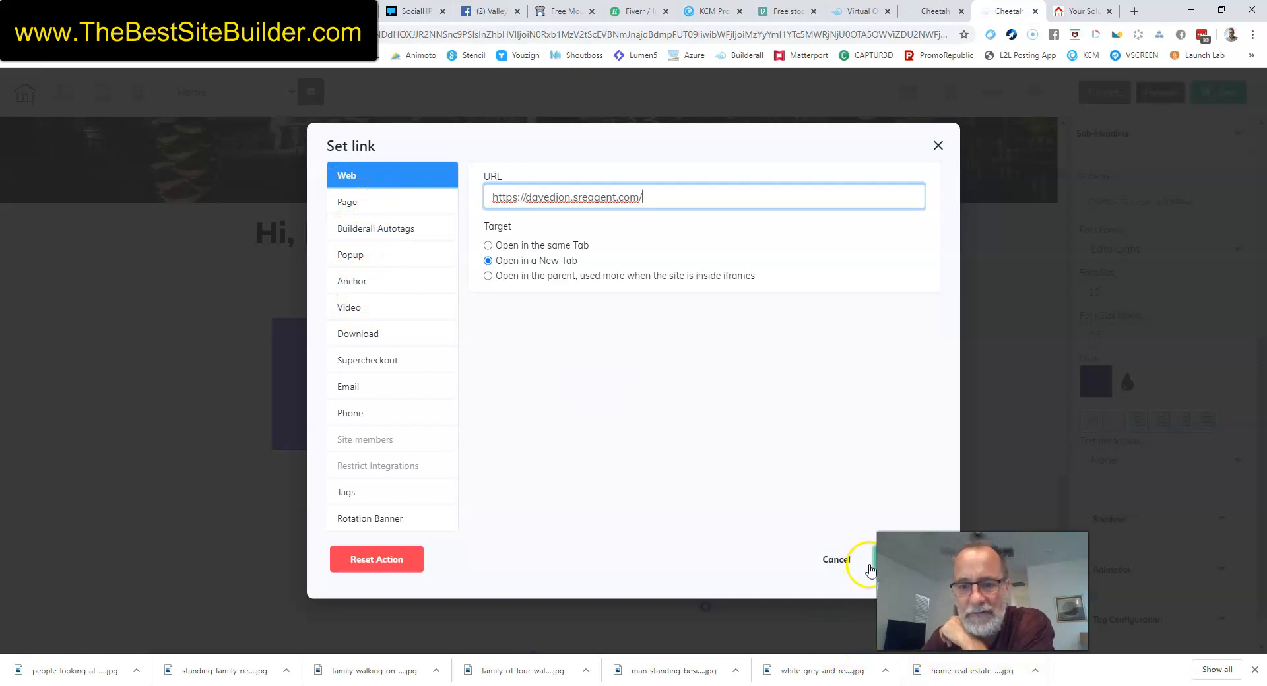
left_click_drag(914, 574, 1018, 582)
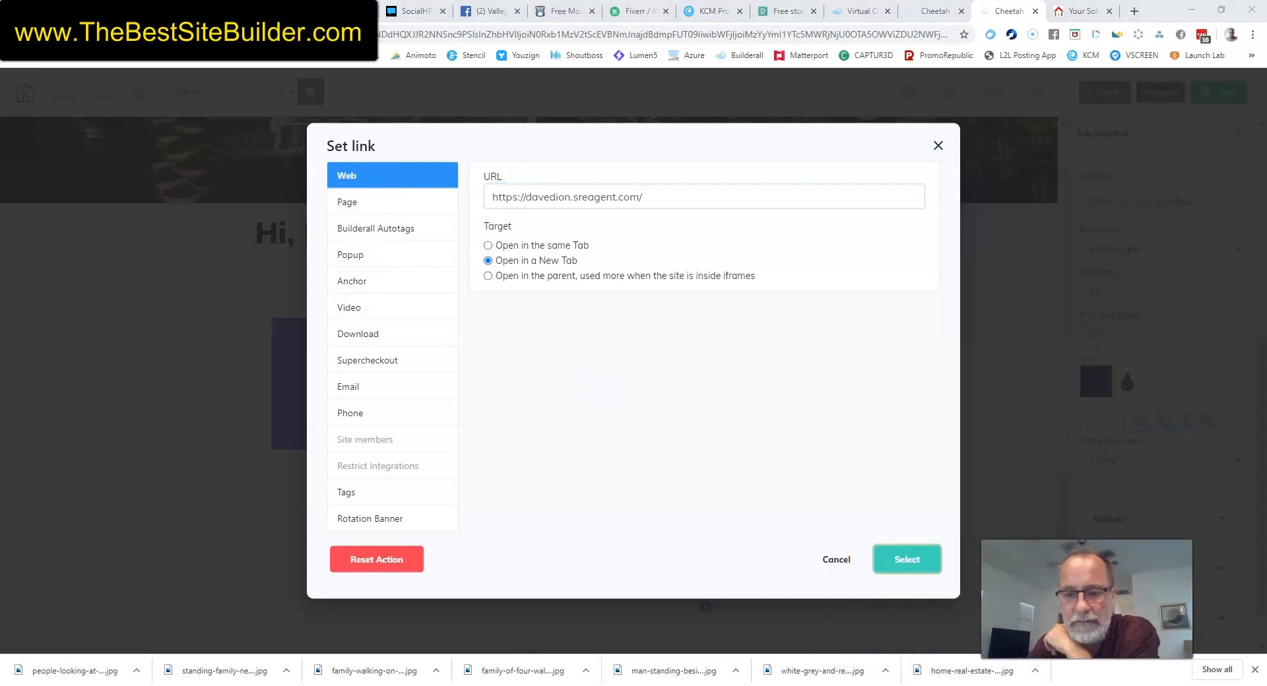
left_click(908, 560)
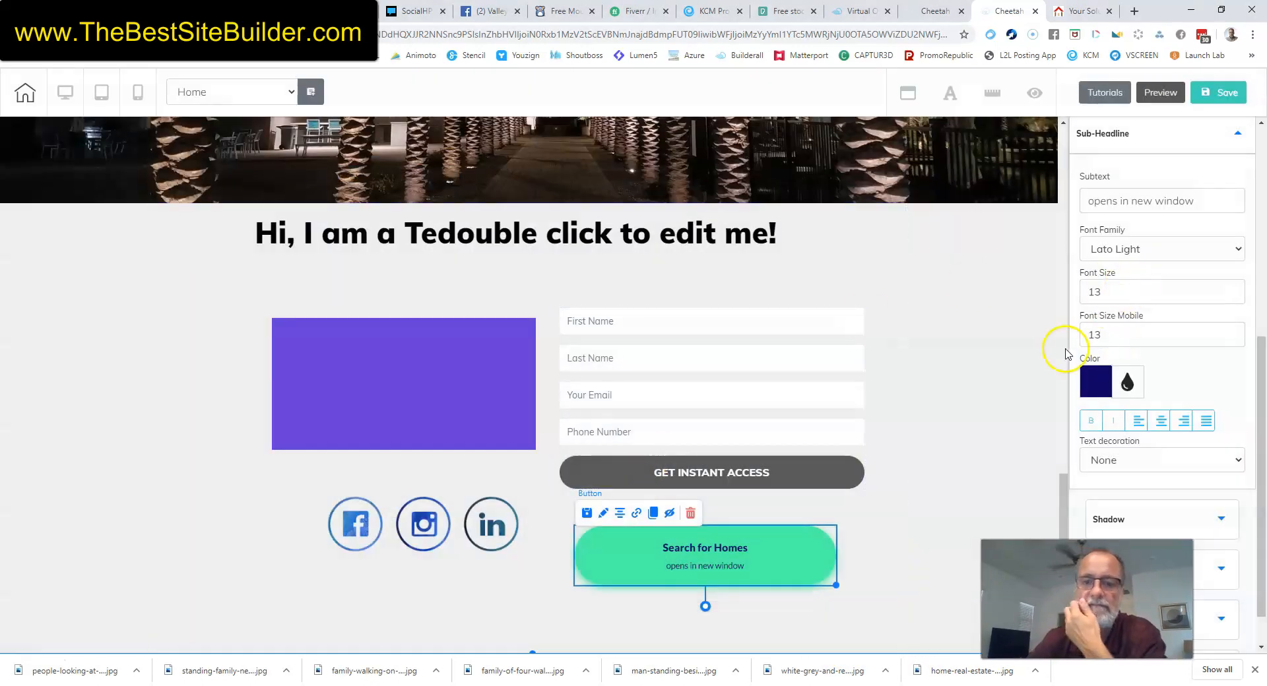
Save the Cheetah home page, dismiss the publish prompt, and preview the finished page.
left_click(1217, 94)
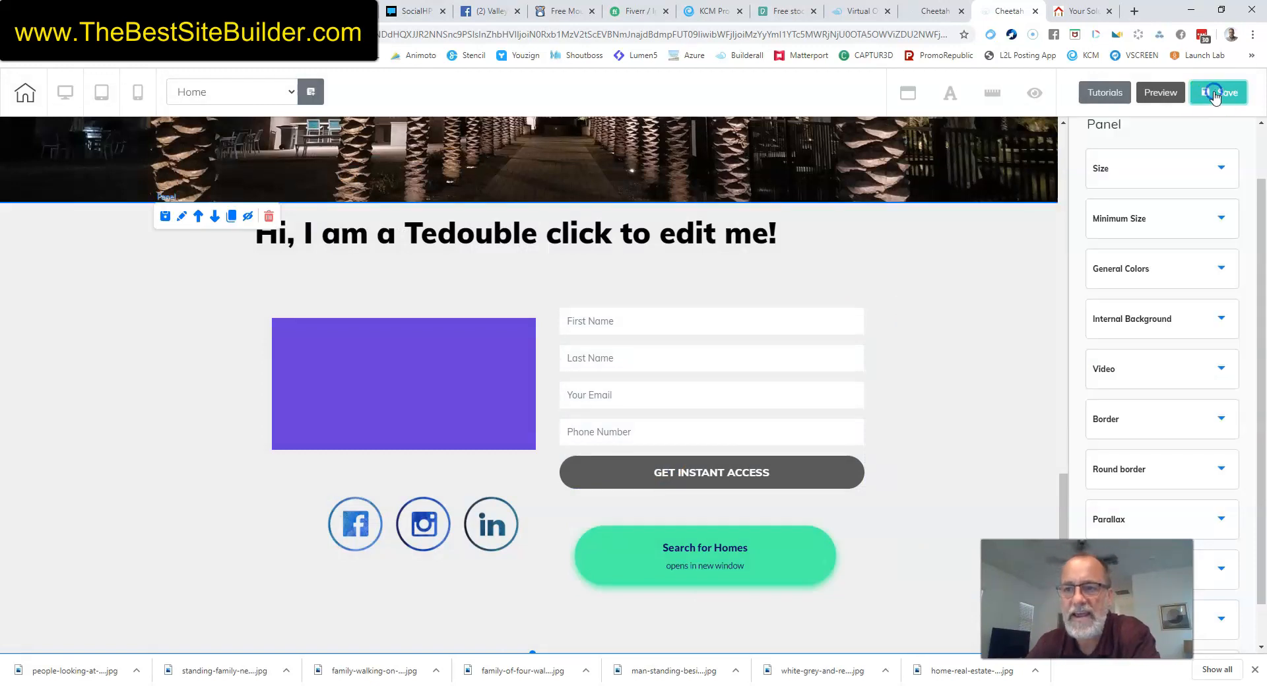
left_click(1215, 94)
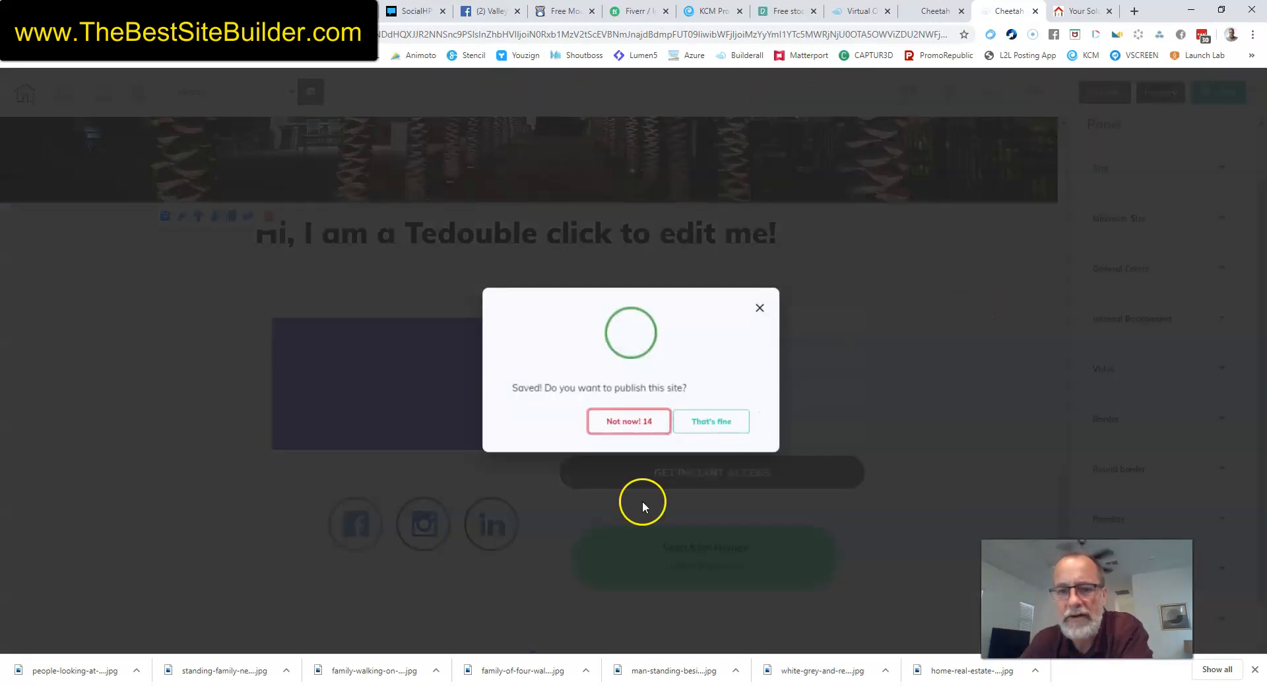
left_click(643, 507)
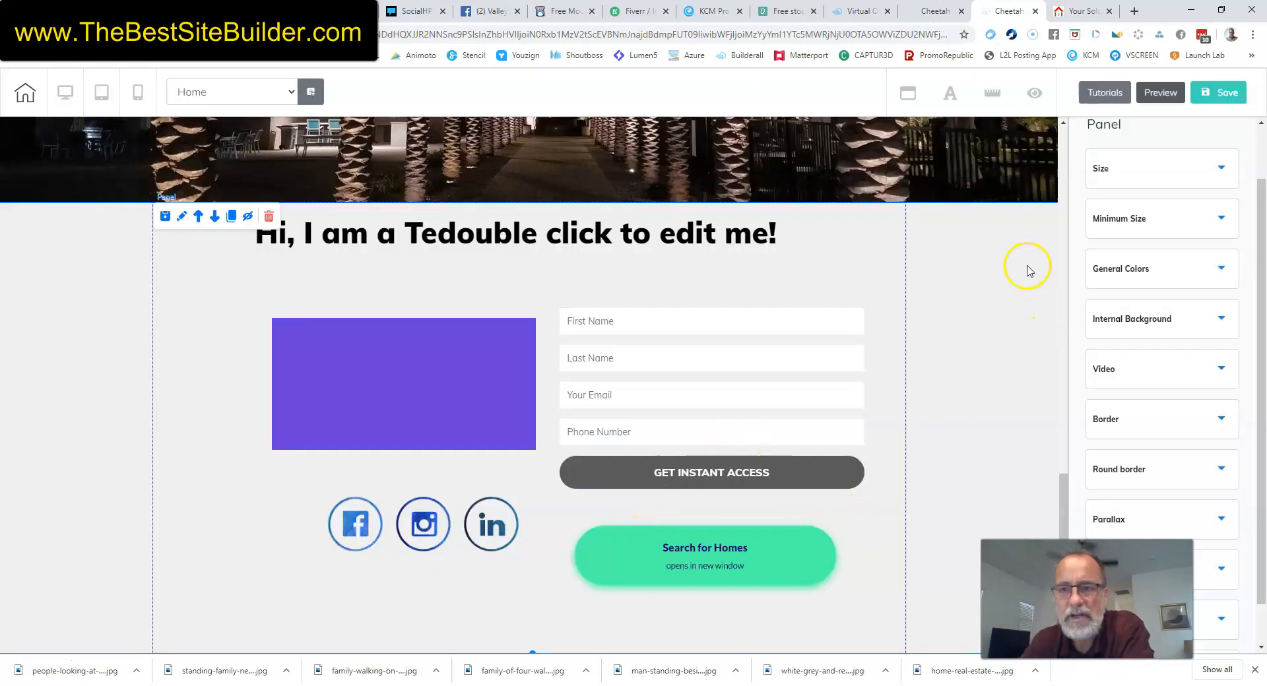
left_click(1161, 93)
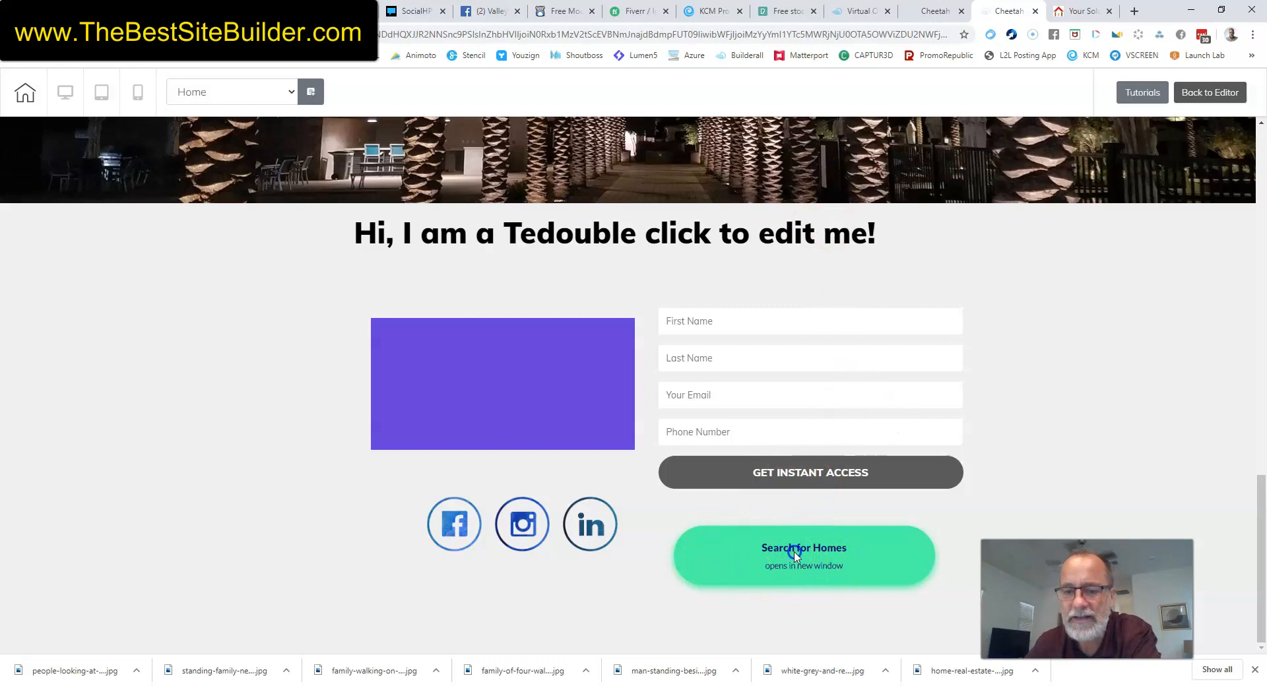
Load the Cadence at Gateway site in a new tab and follow its MLS homes button to HomeSmart listings.
left_click(1136, 12)
type("cadence")
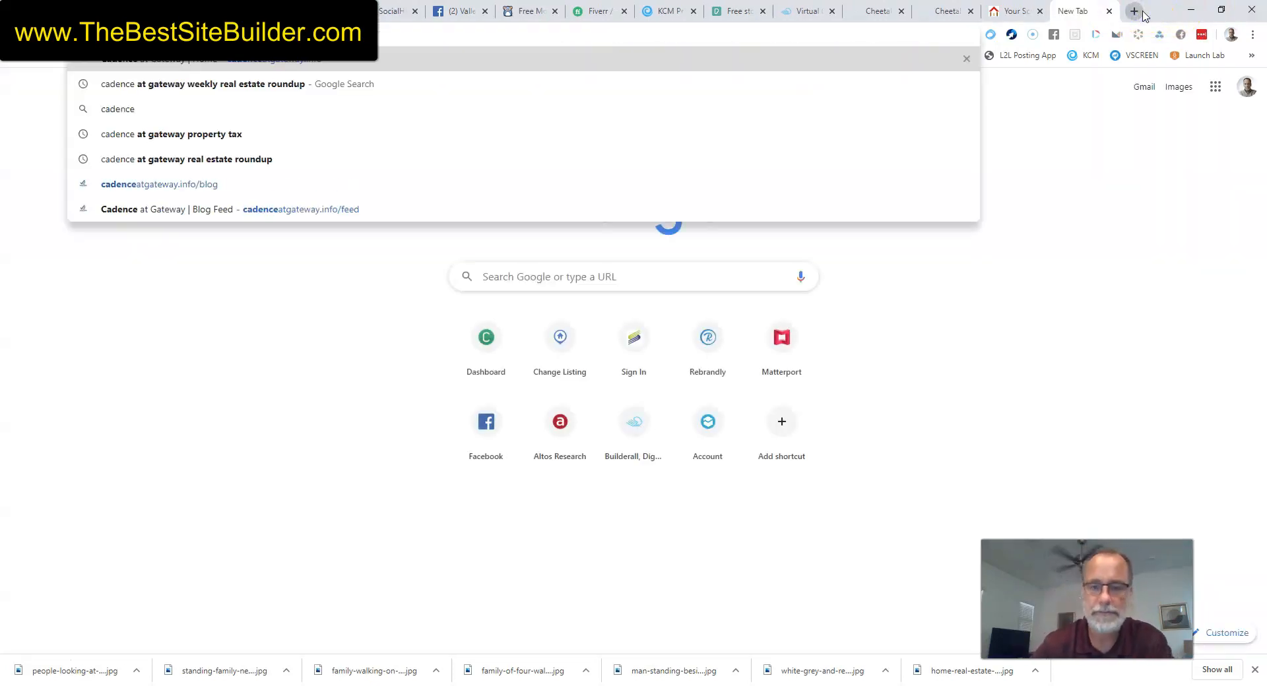
key("Return")
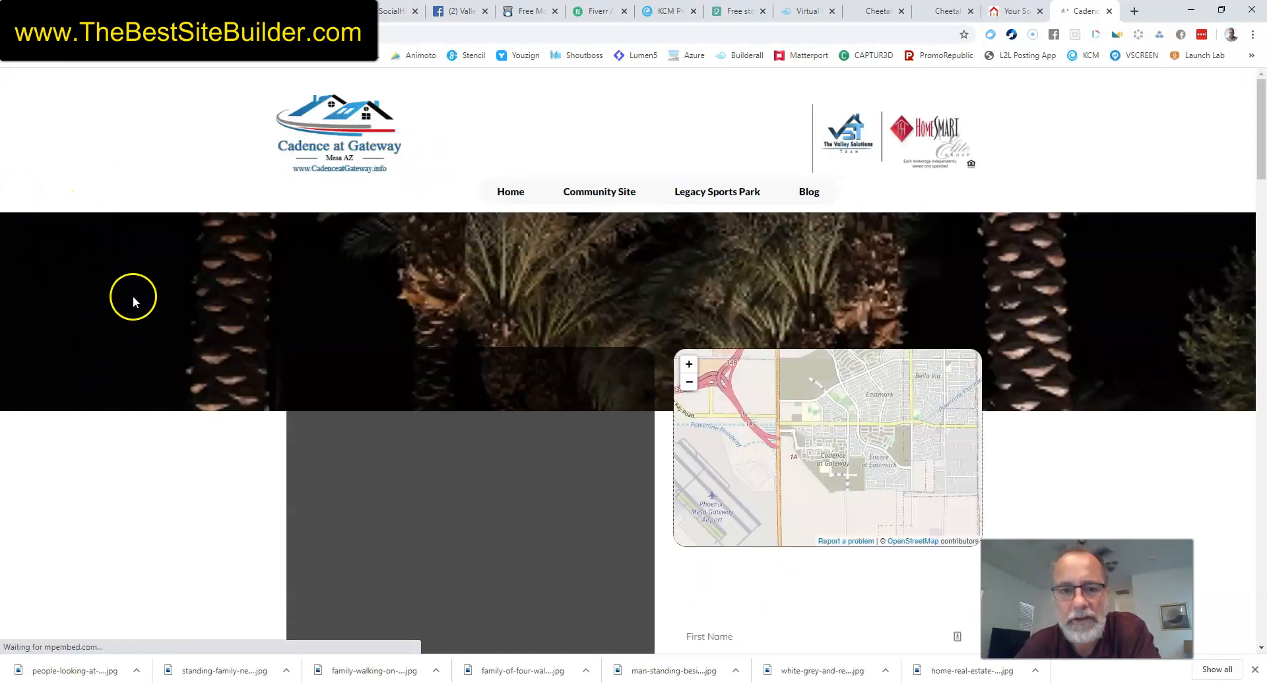
scroll(128, 318, "down", 4)
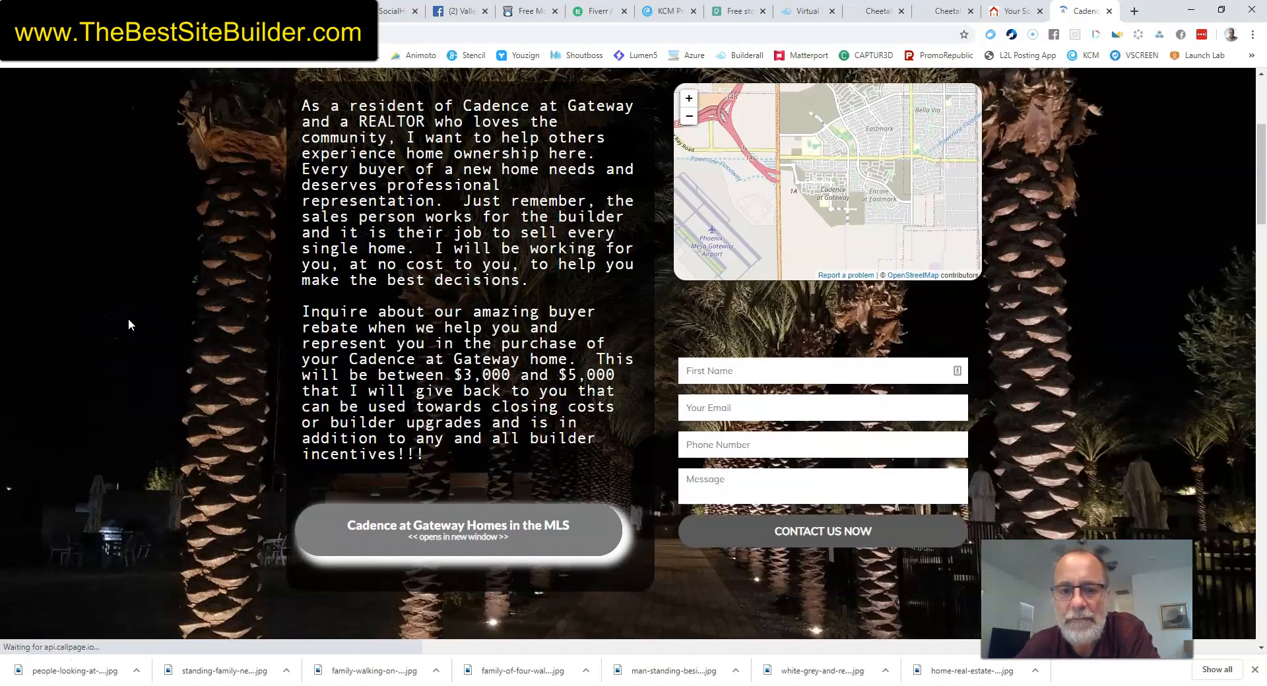
scroll(496, 329, "down", 4)
scroll(418, 503, "up", 1)
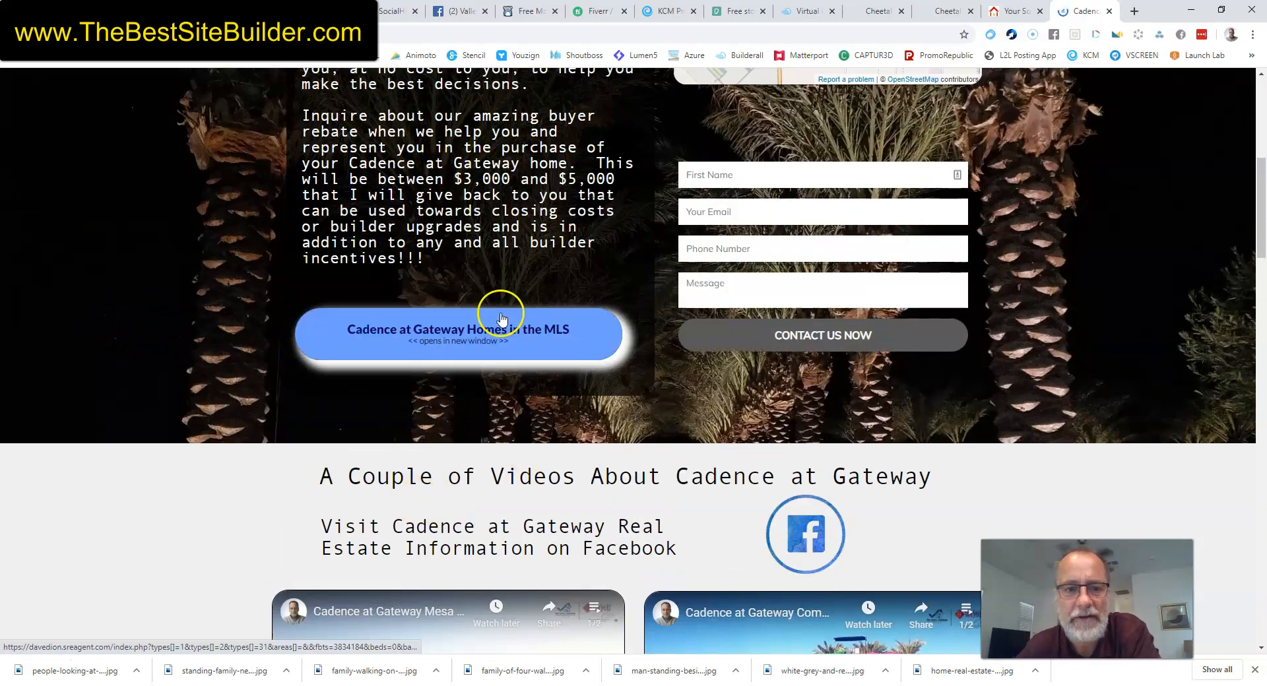
left_click(439, 336)
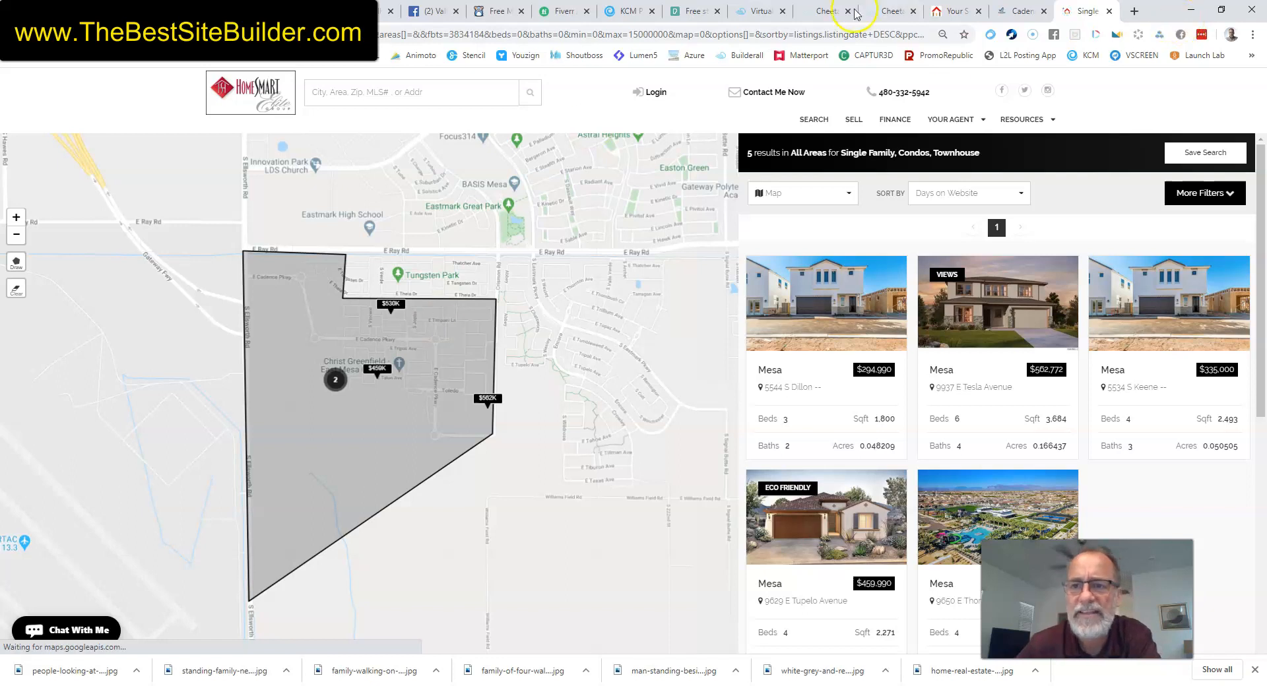
left_click(884, 11)
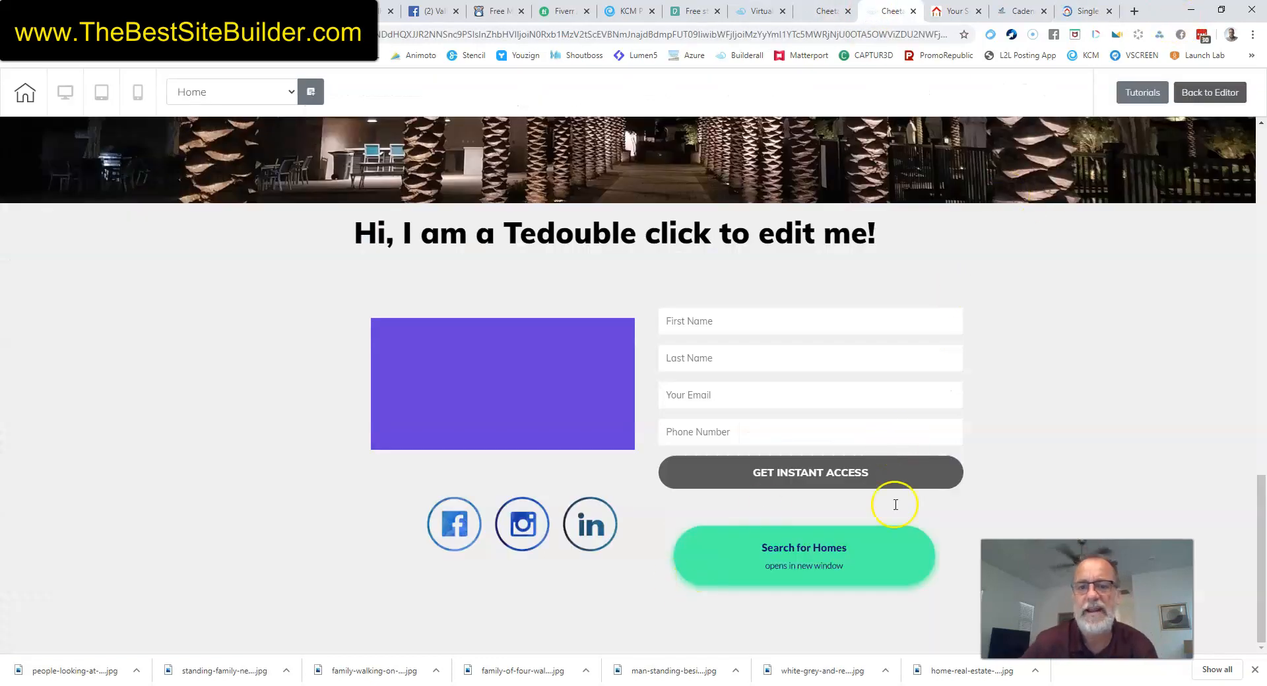
left_click(1079, 11)
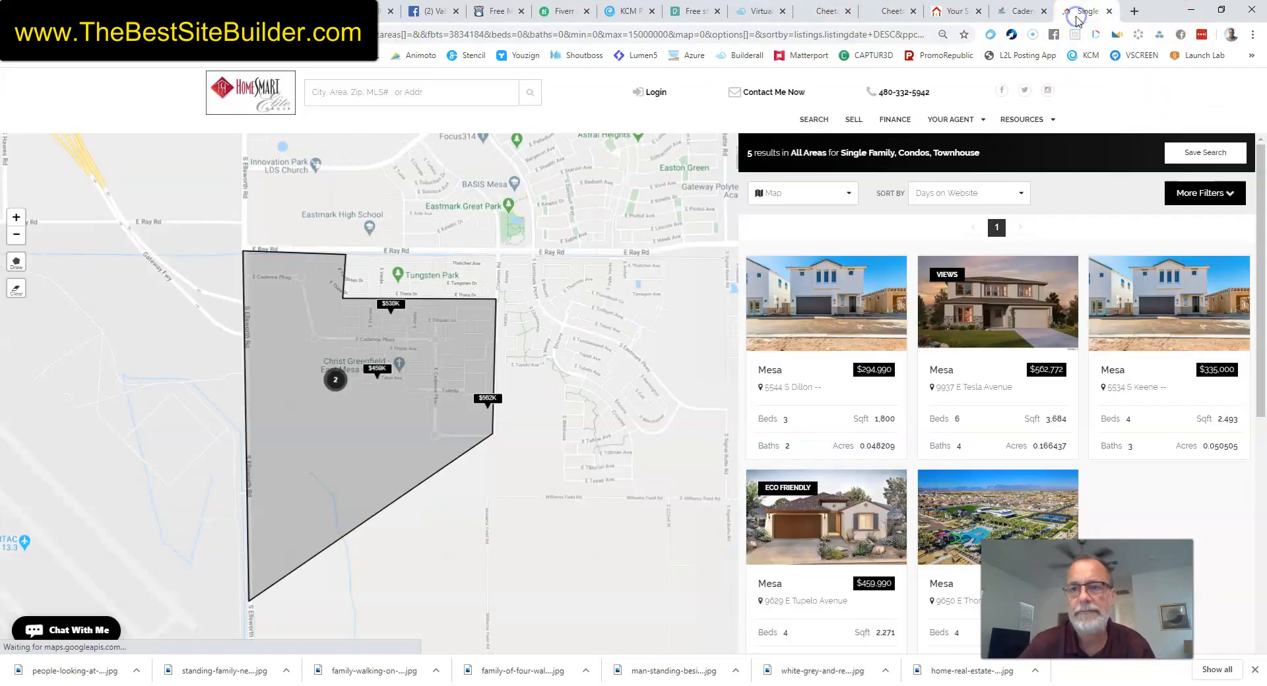
left_click(1019, 11)
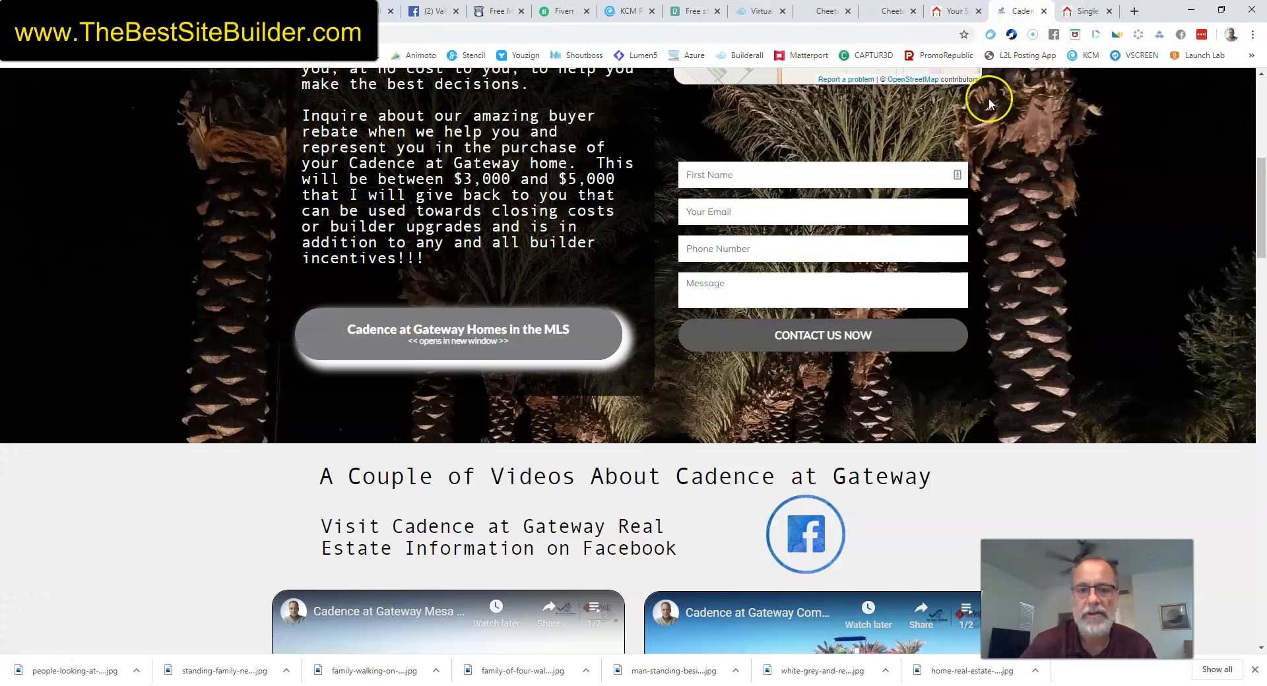
left_click(1071, 13)
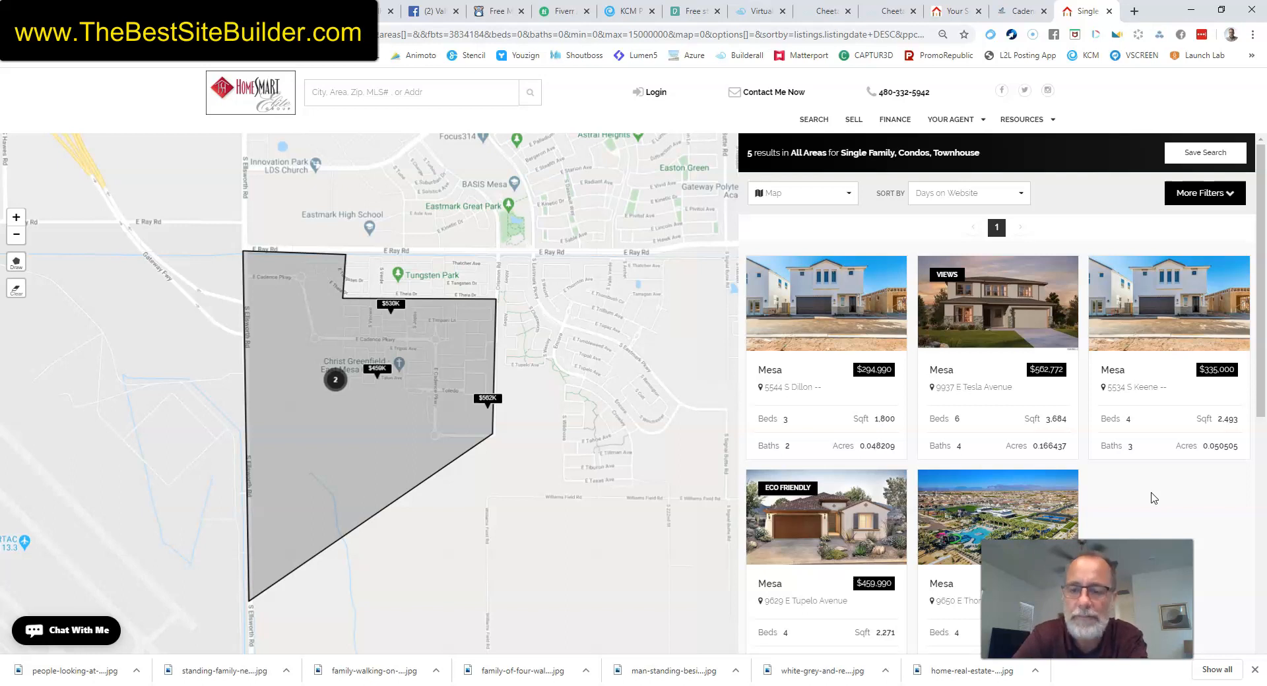
Return to the Cheetah preview and scroll up to the 'Type Anything I Want' header.
left_click(890, 12)
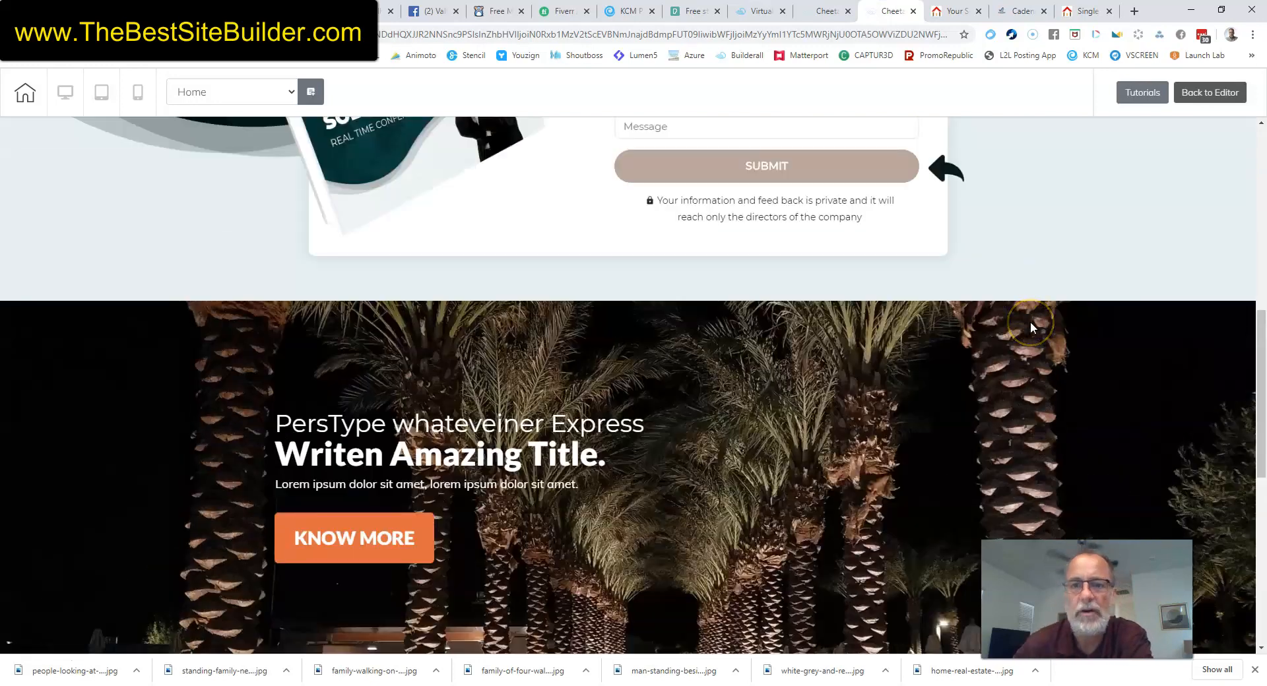
scroll(1030, 322, "up", 10)
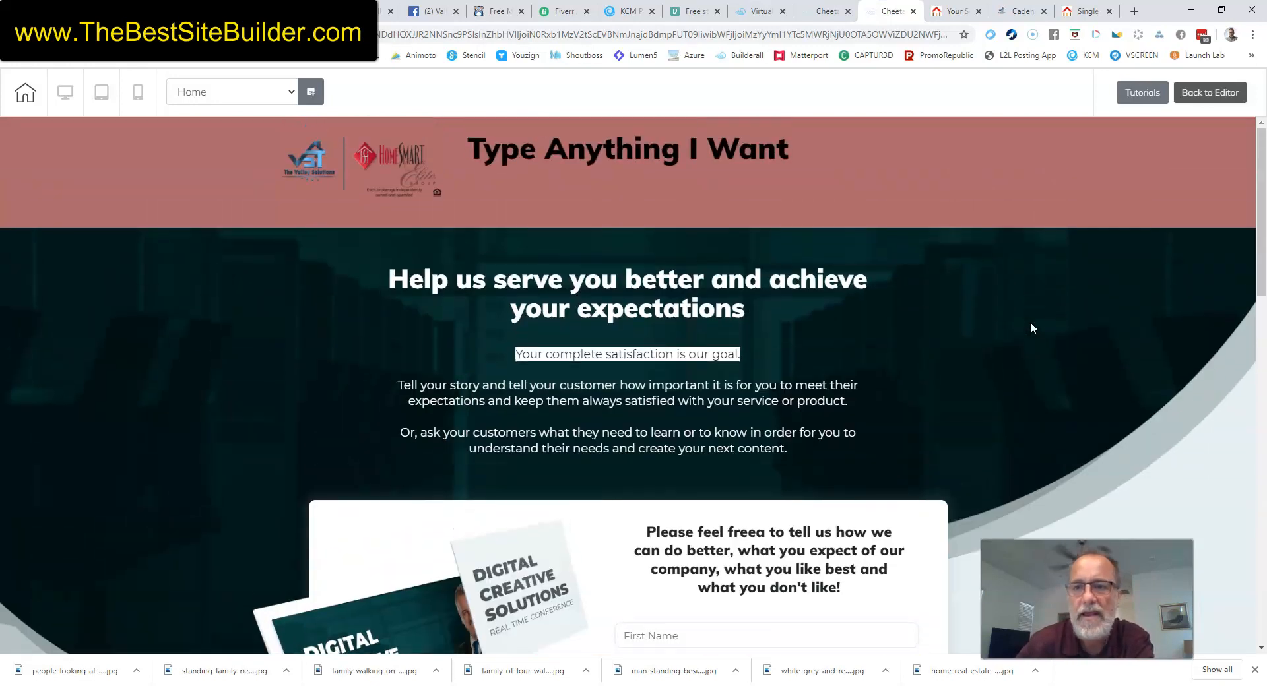